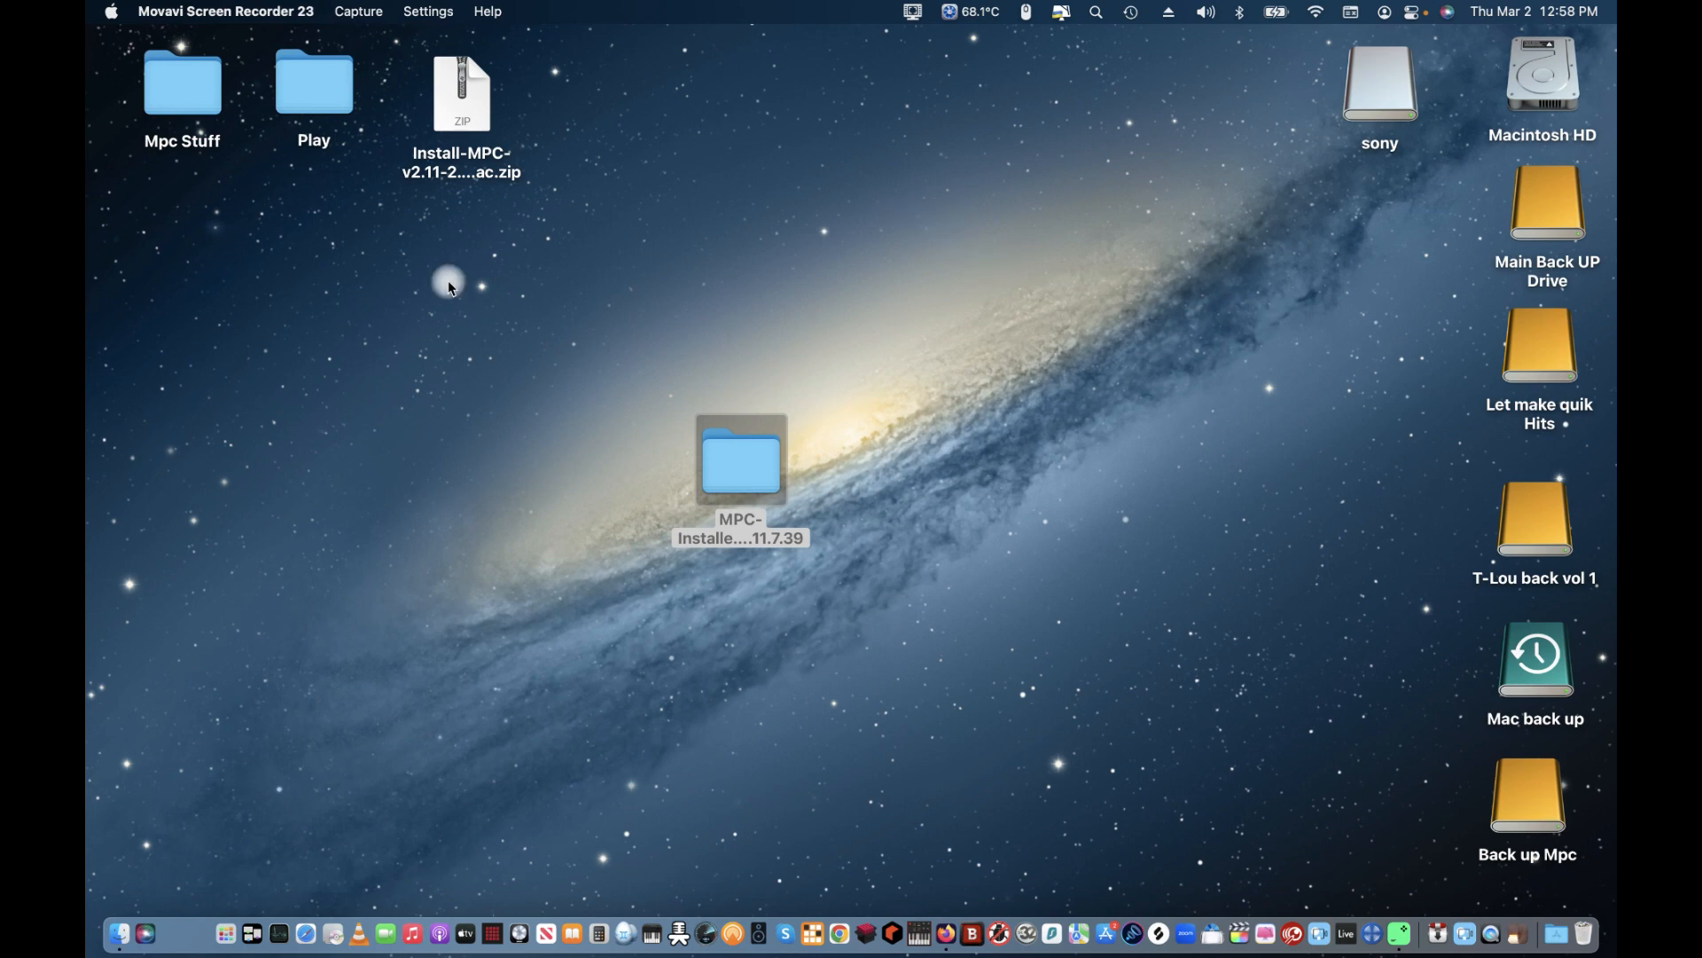
Step: Open the MPC installer folder on the desktop and launch Install MPC 2.11.7.39
{"action": "left_click", "coordinate": [734, 445]}
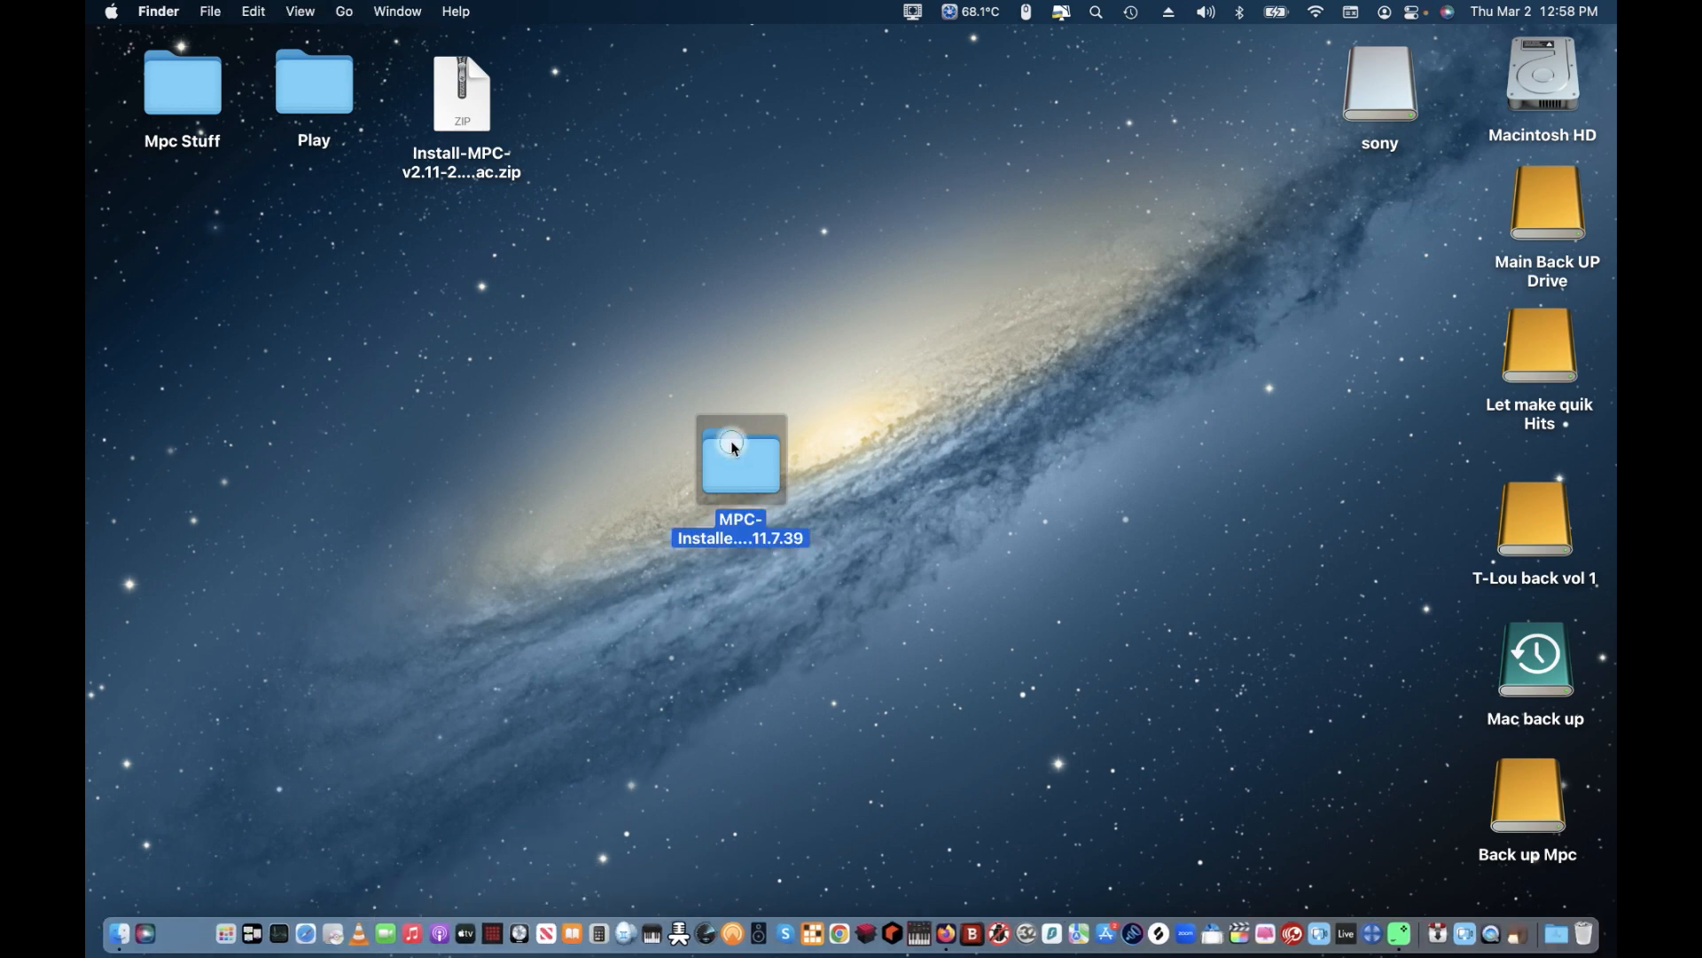
{"action": "double_click", "coordinate": [736, 451]}
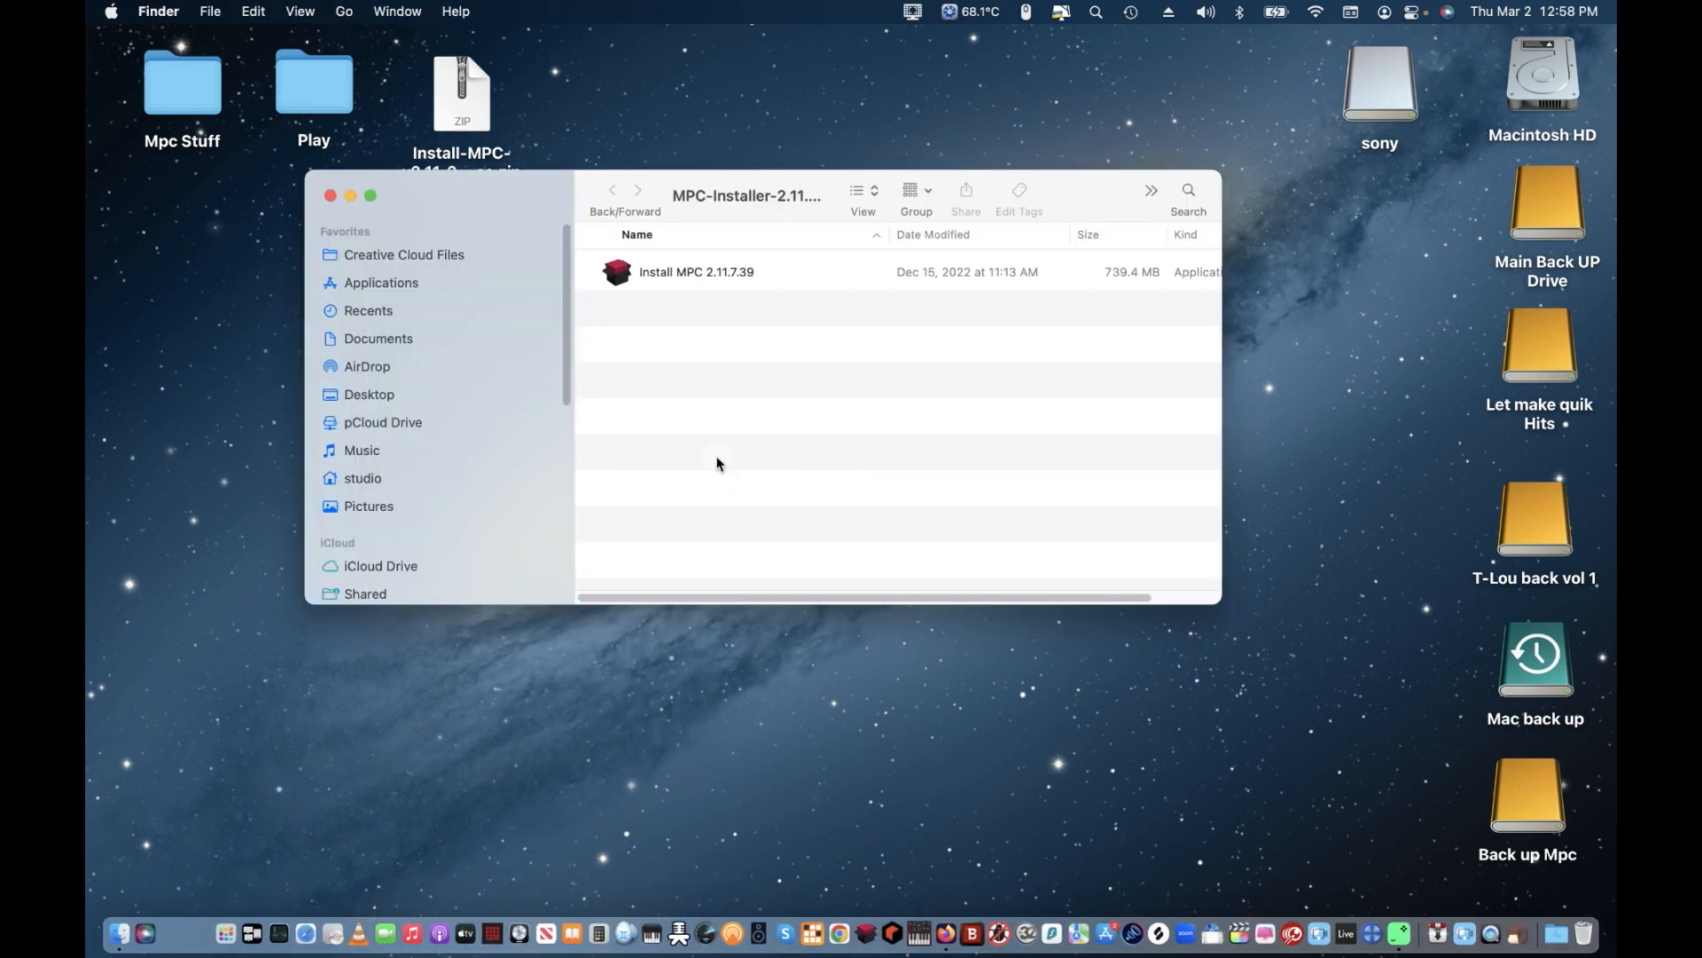
{"action": "left_click", "coordinate": [676, 277]}
{"action": "double_click", "coordinate": [678, 279]}
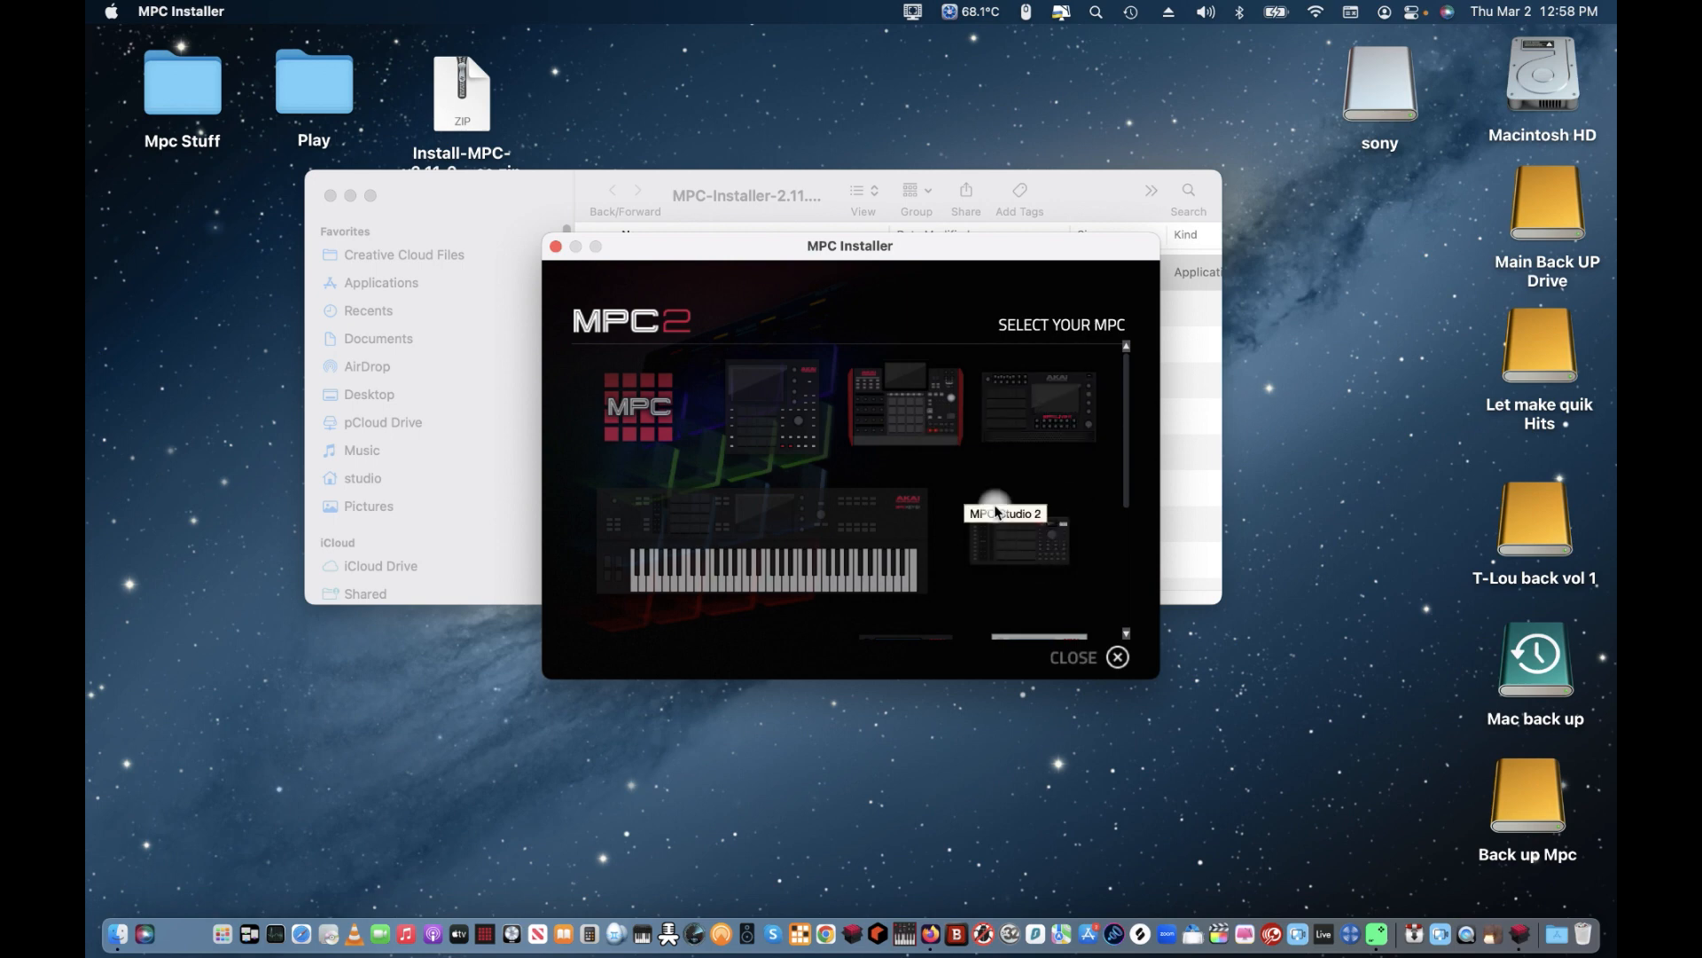
Step: Look through the supported MPC models and open the MPC Live Mk II installation page
{"action": "scroll", "coordinate": [998, 507], "scroll_direction": "down", "scroll_amount": 2}
{"action": "scroll", "coordinate": [1014, 501], "scroll_direction": "down", "scroll_amount": 3}
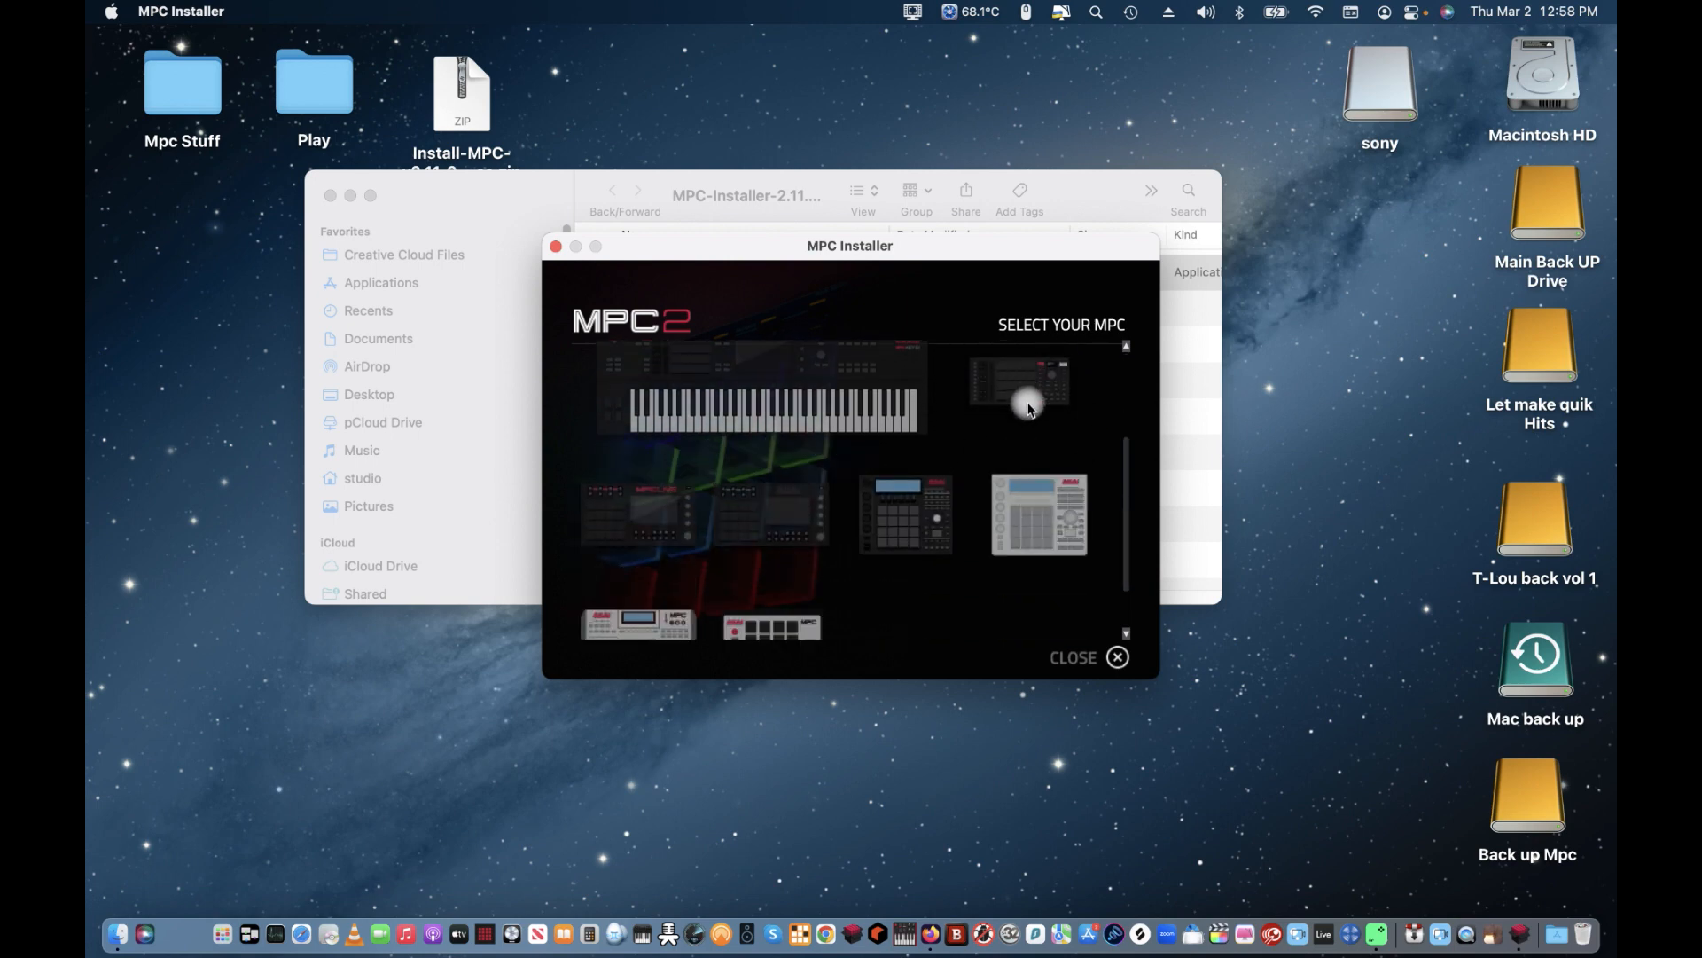
{"action": "scroll", "coordinate": [1005, 558], "scroll_direction": "up", "scroll_amount": 5}
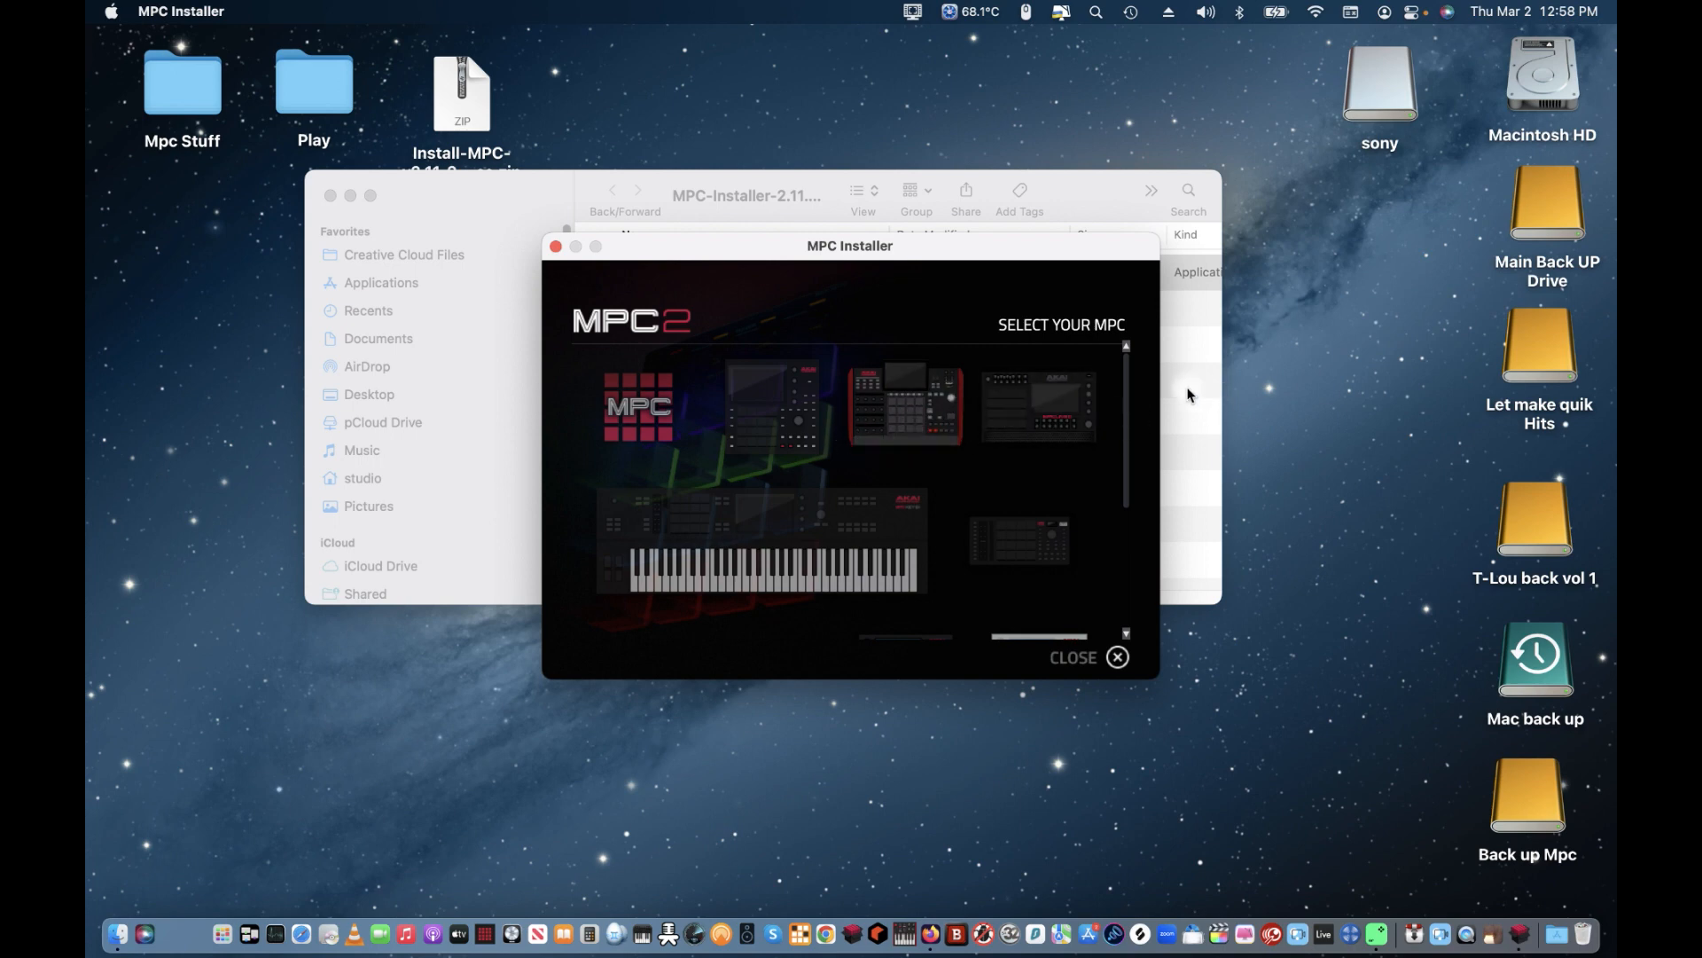
{"action": "left_click", "coordinate": [1039, 412]}
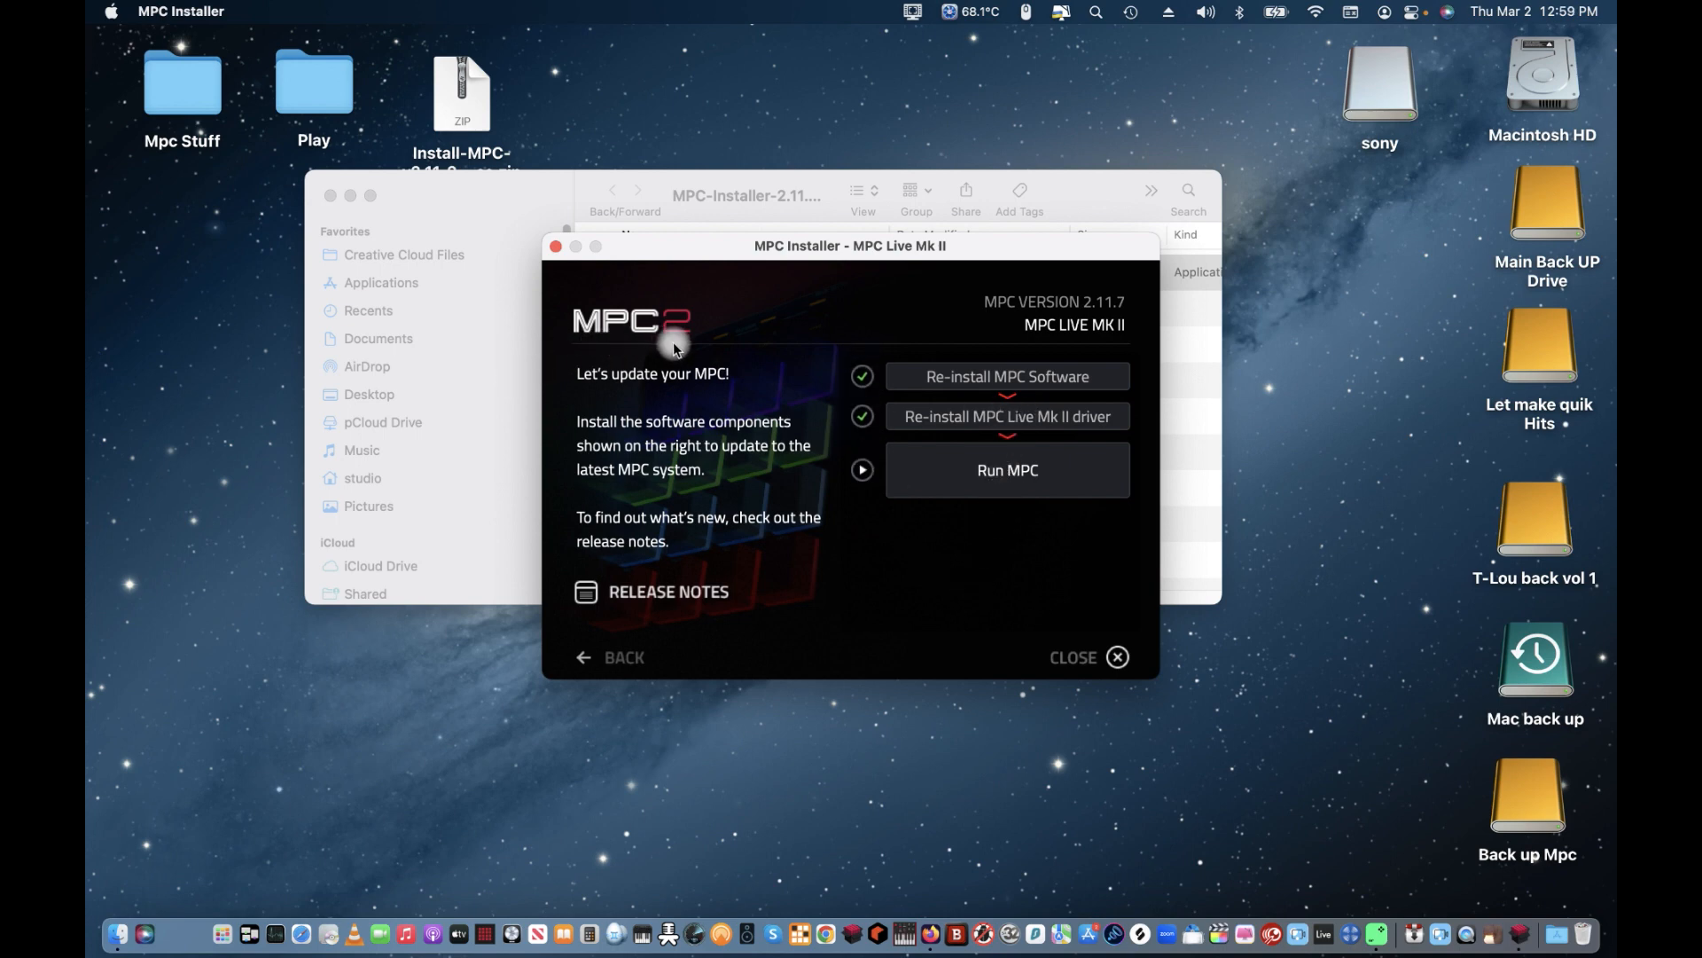
Step: Close the MPC Live Mk II page, reopen the installer and examine the full list of supported MPC models
{"action": "left_click", "coordinate": [555, 246]}
{"action": "double_click", "coordinate": [663, 287]}
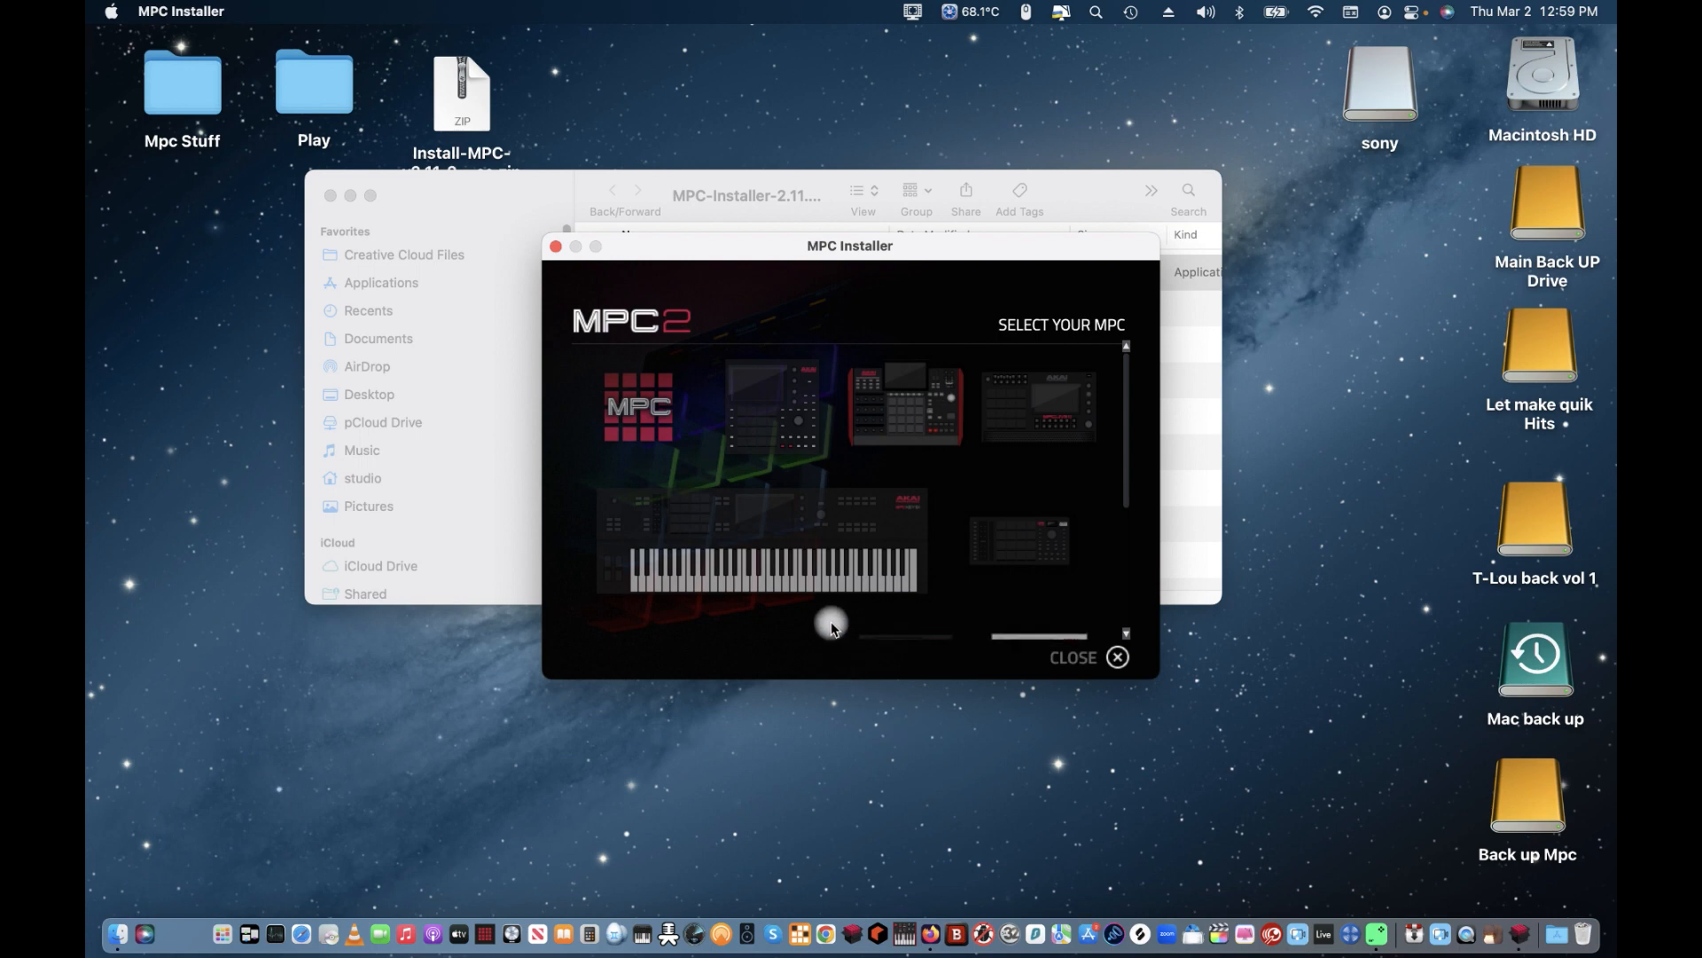
{"action": "scroll", "coordinate": [966, 532], "scroll_direction": "down", "scroll_amount": 3}
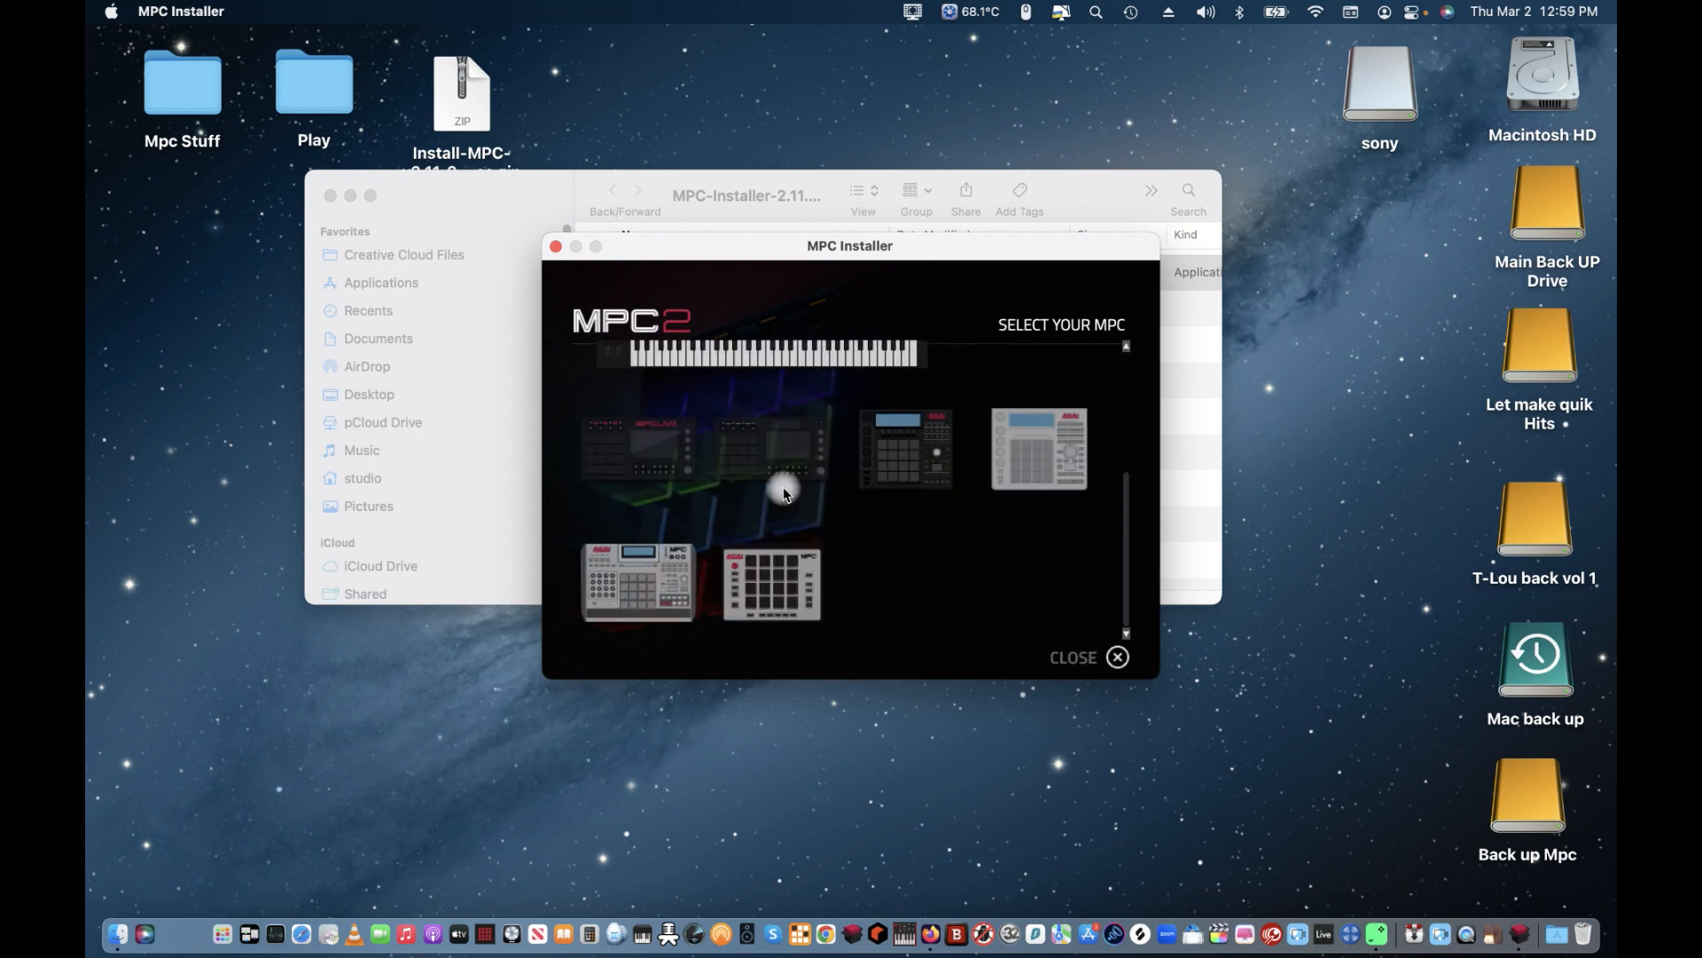
{"action": "scroll", "coordinate": [911, 479], "scroll_direction": "up", "scroll_amount": 3}
{"action": "scroll", "coordinate": [918, 481], "scroll_direction": "down", "scroll_amount": 3}
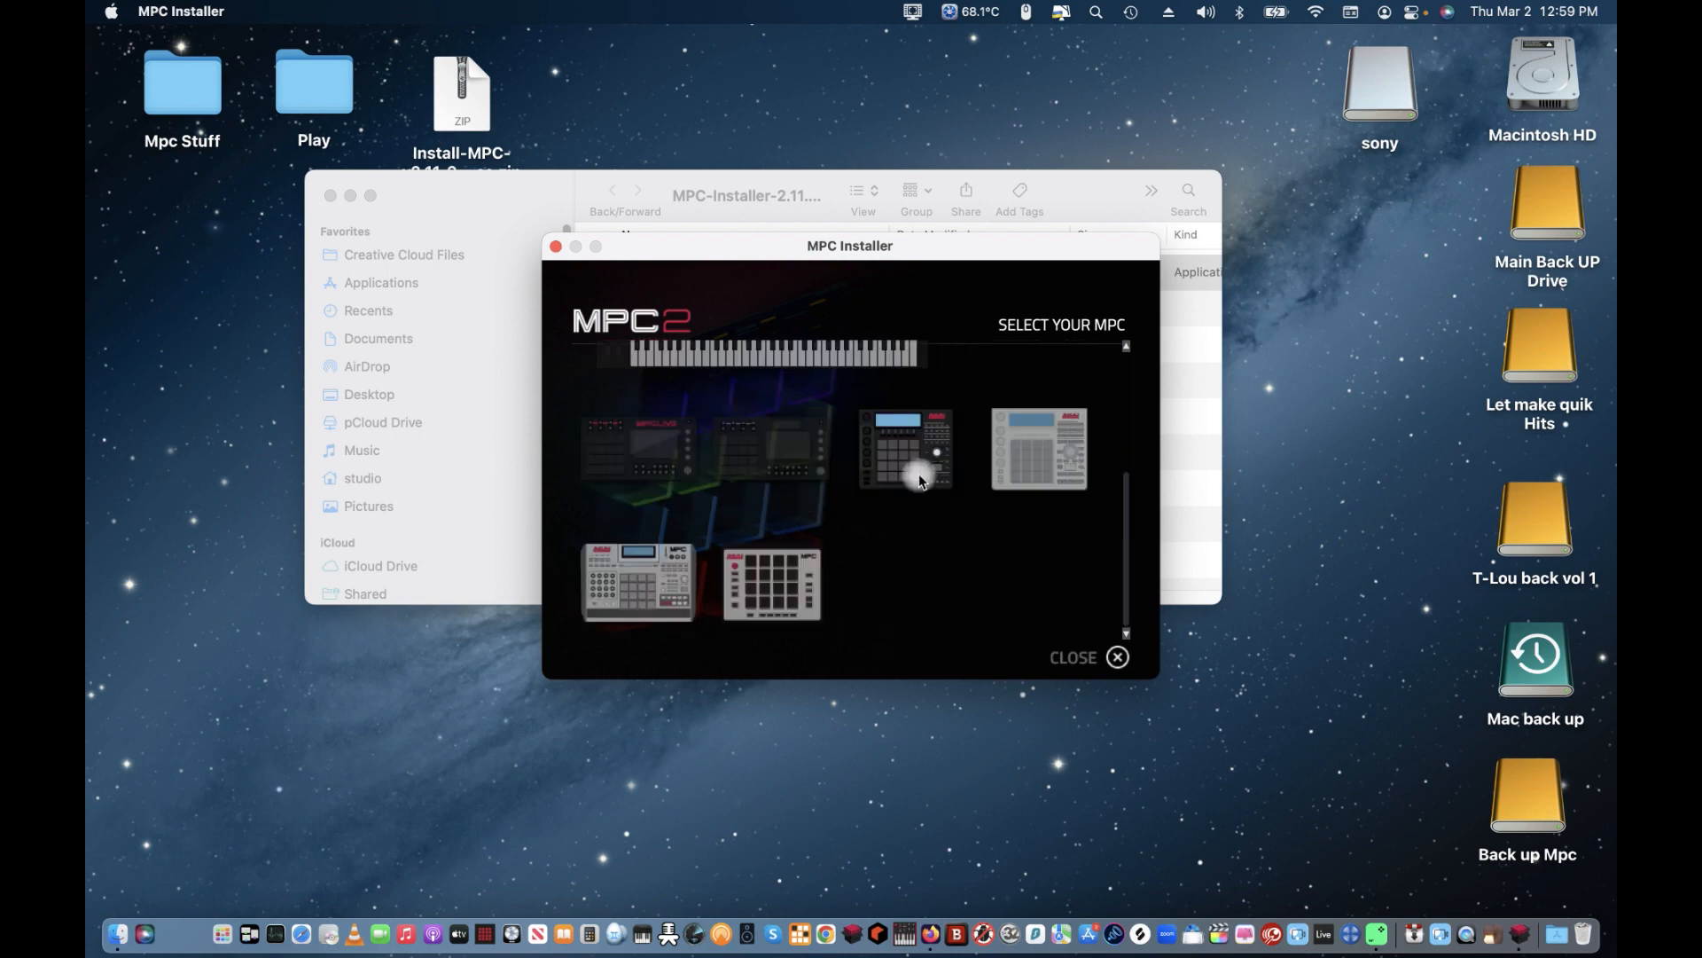
{"action": "scroll", "coordinate": [921, 470], "scroll_direction": "up", "scroll_amount": 4}
{"action": "scroll", "coordinate": [922, 474], "scroll_direction": "down", "scroll_amount": 4}
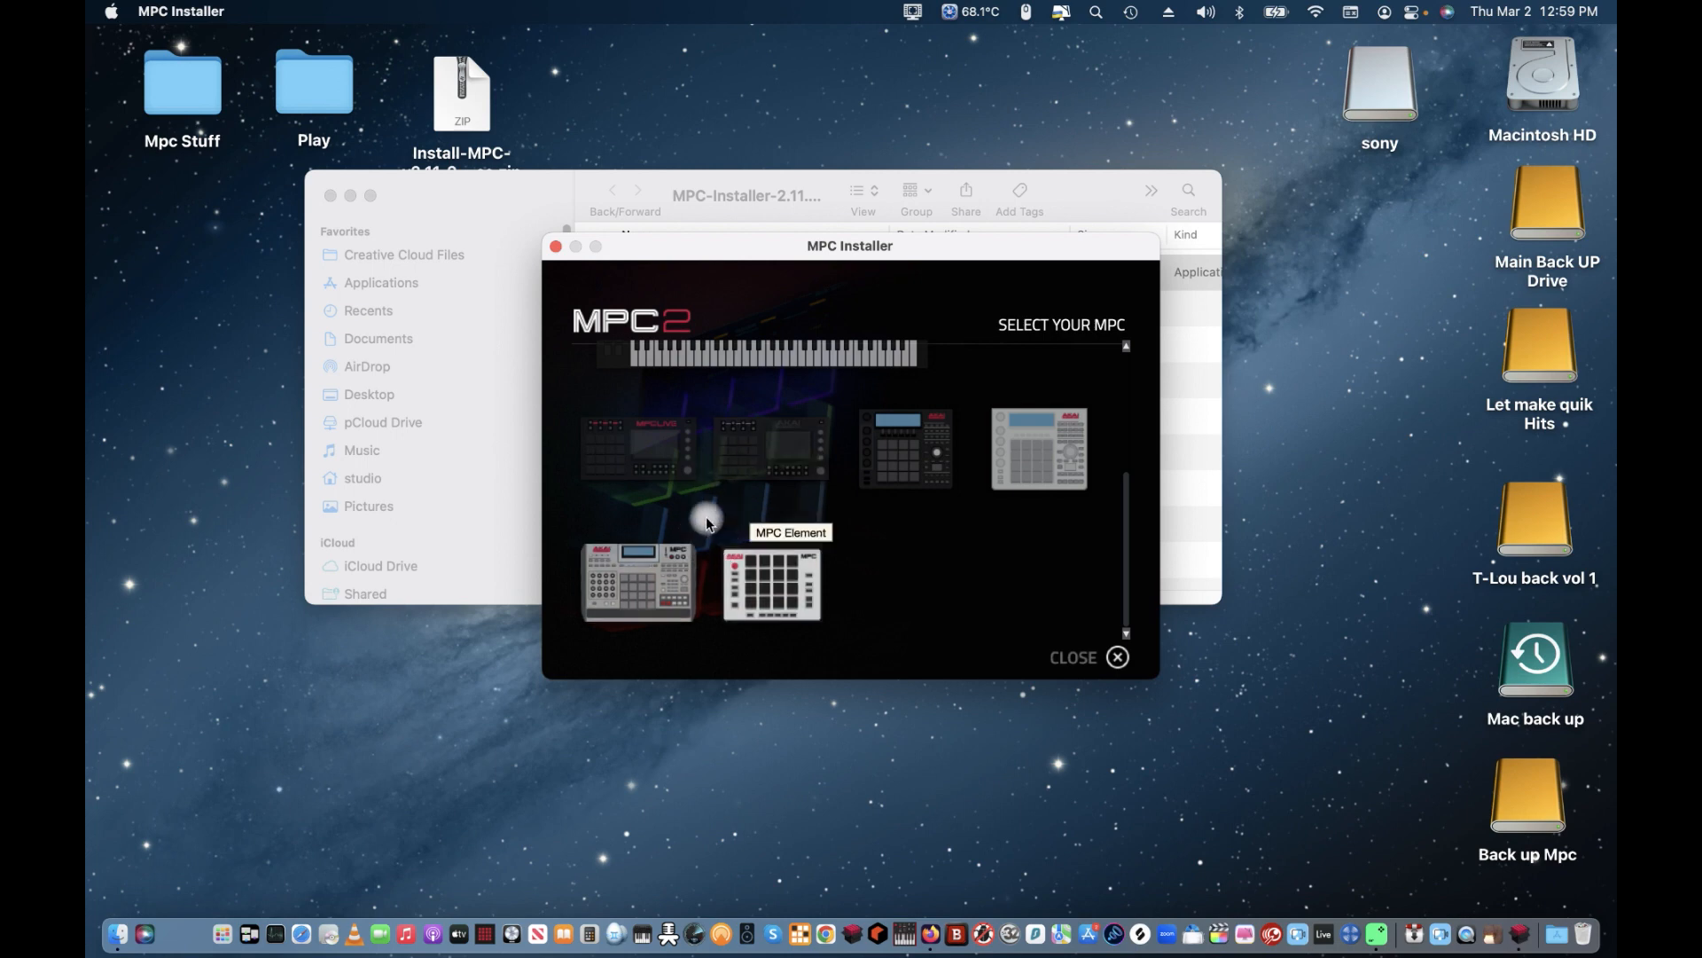
{"action": "scroll", "coordinate": [851, 470], "scroll_direction": "up", "scroll_amount": 5}
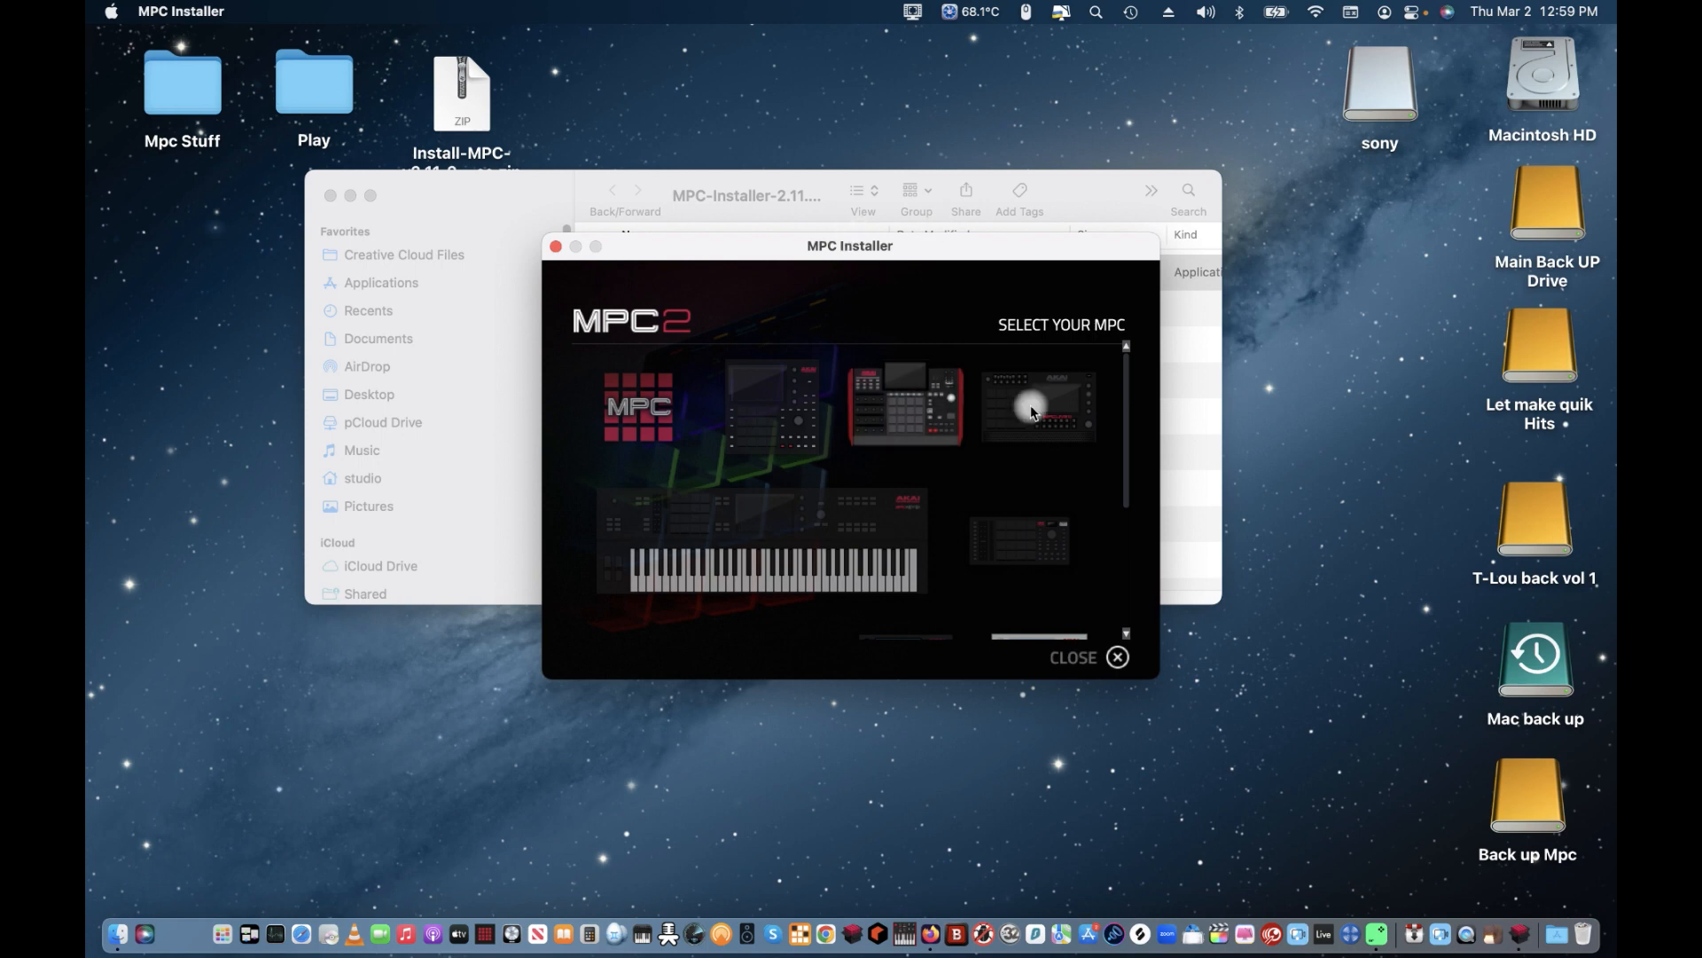
{"action": "scroll", "coordinate": [1002, 461], "scroll_direction": "down", "scroll_amount": 3}
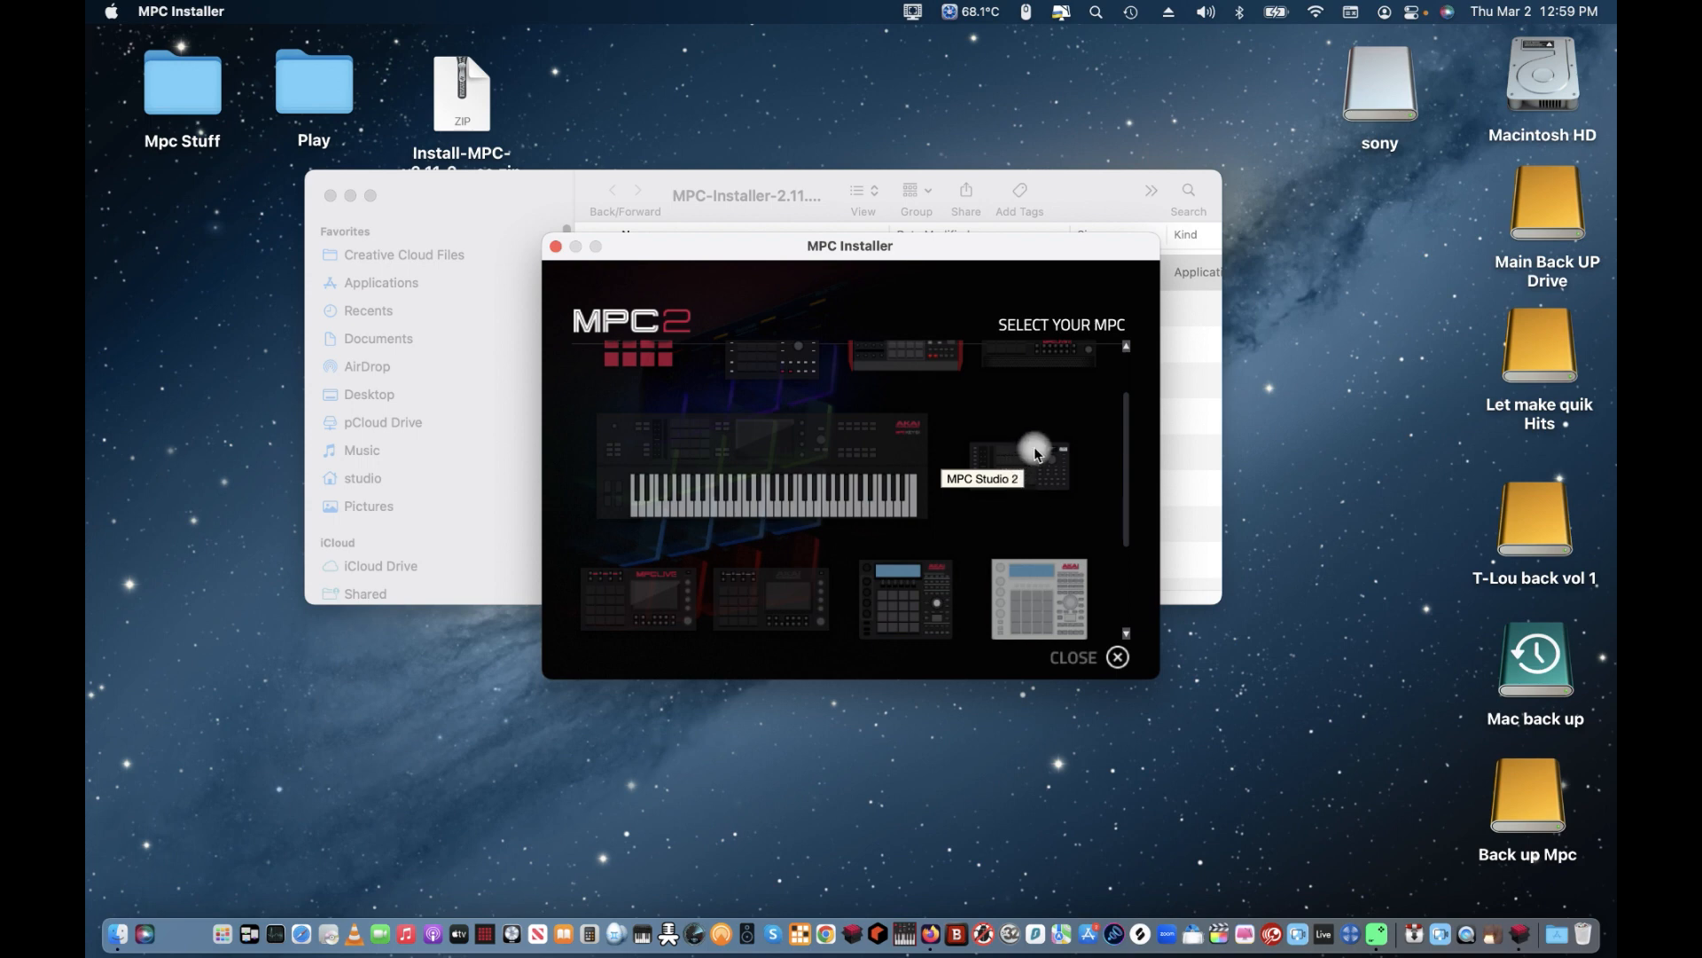
{"action": "scroll", "coordinate": [1034, 448], "scroll_direction": "down", "scroll_amount": 2}
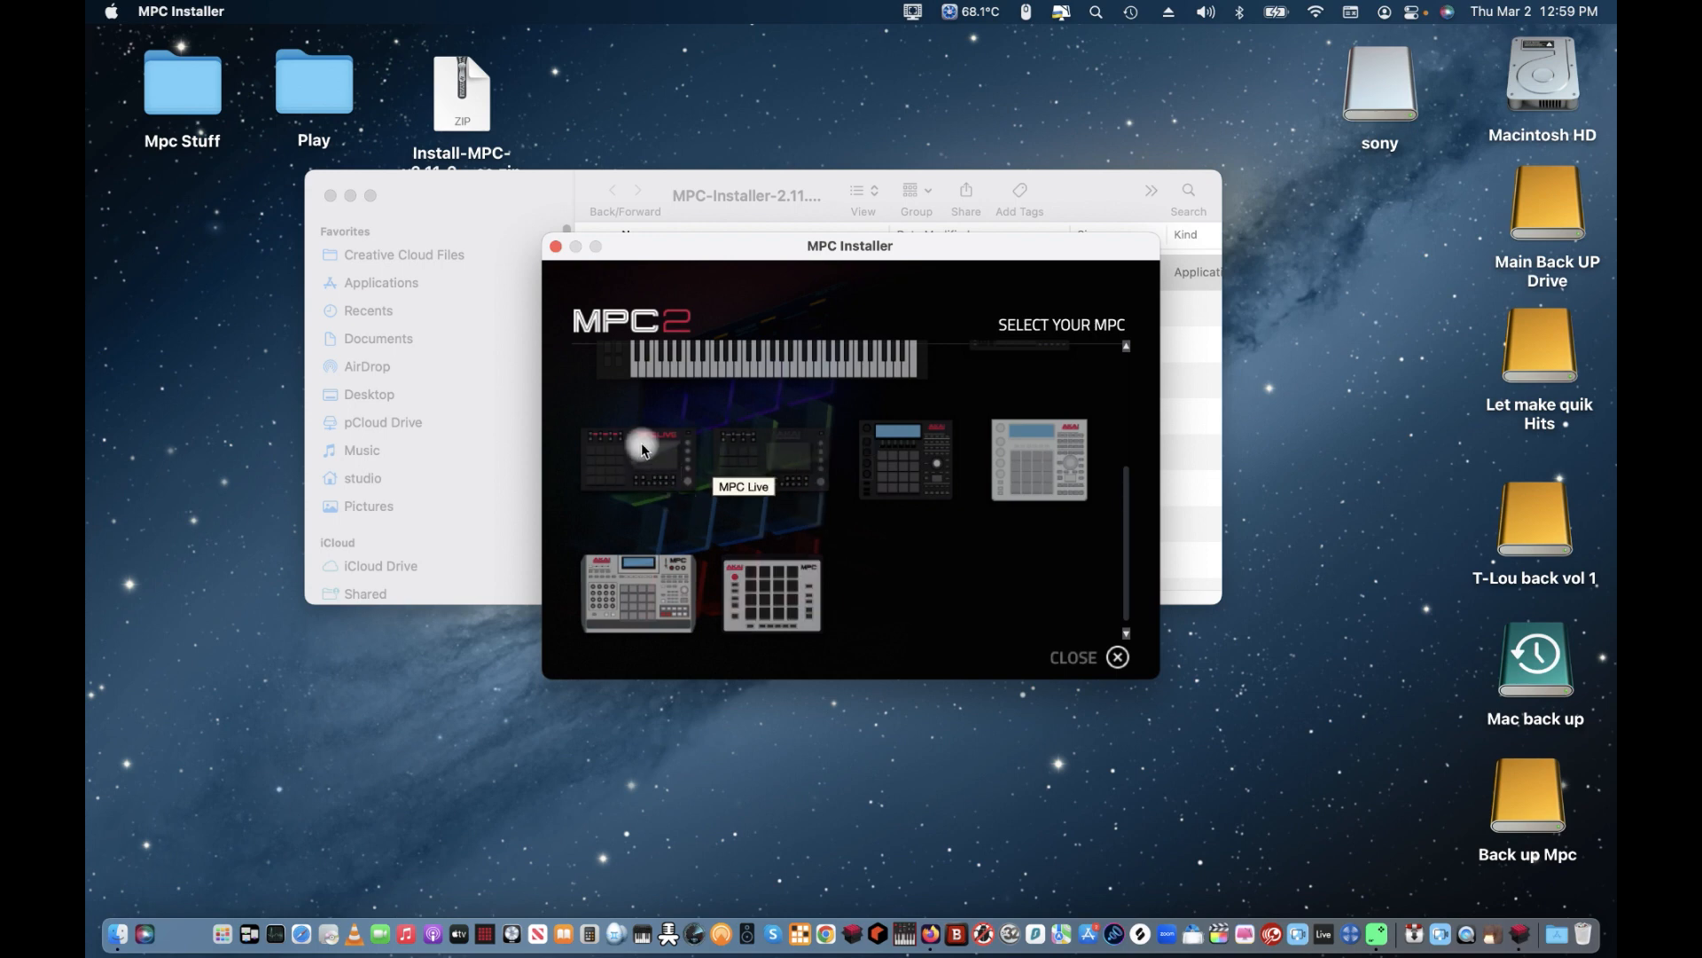
{"action": "scroll", "coordinate": [698, 510], "scroll_direction": "down", "scroll_amount": 1}
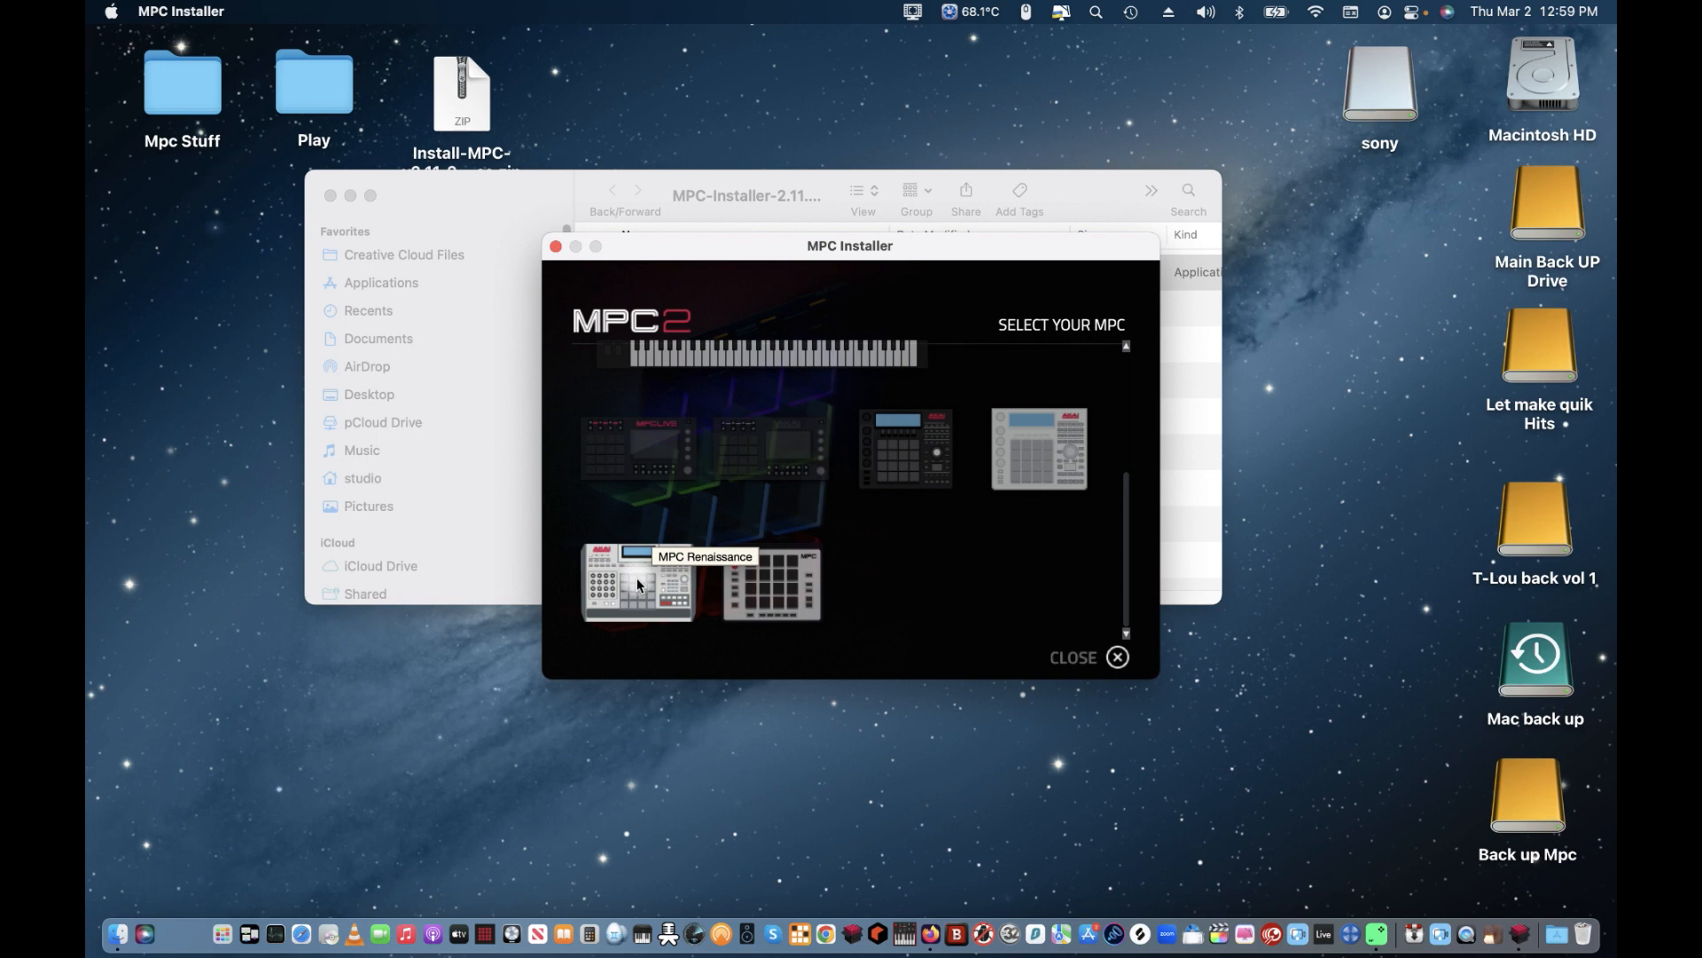
{"action": "scroll", "coordinate": [638, 583], "scroll_direction": "up", "scroll_amount": 5}
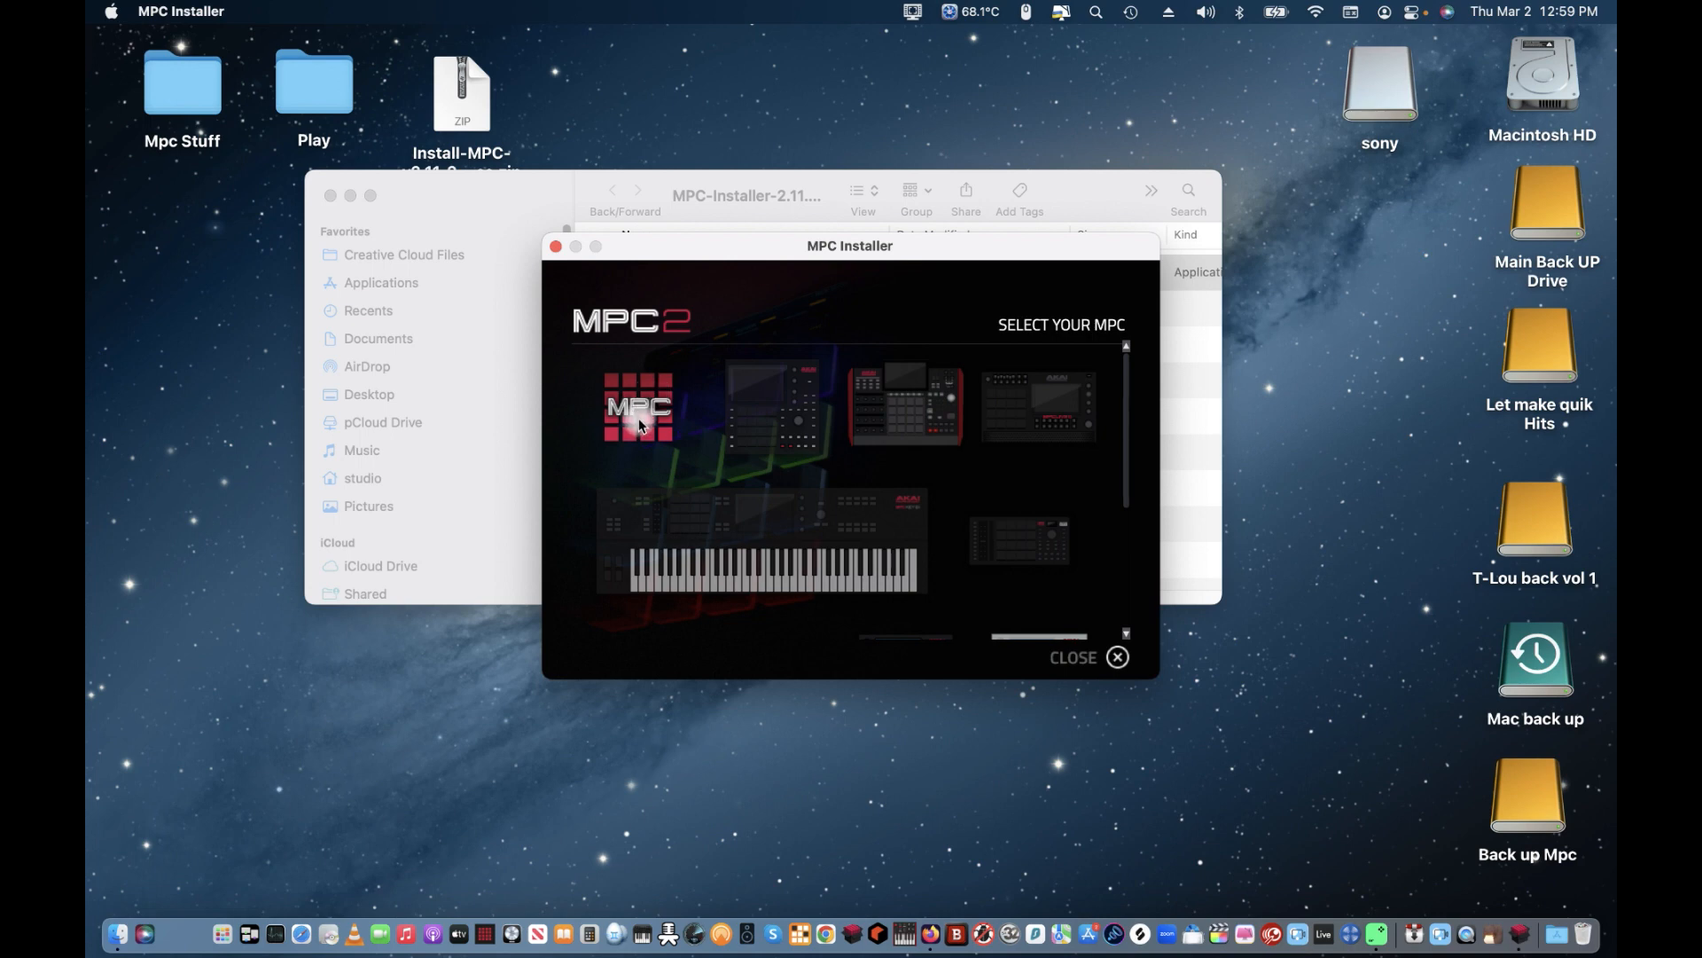
Step: Choose MPC Software in the installer, confirm its re-installation and close the Finder window behind it
{"action": "left_click", "coordinate": [637, 412]}
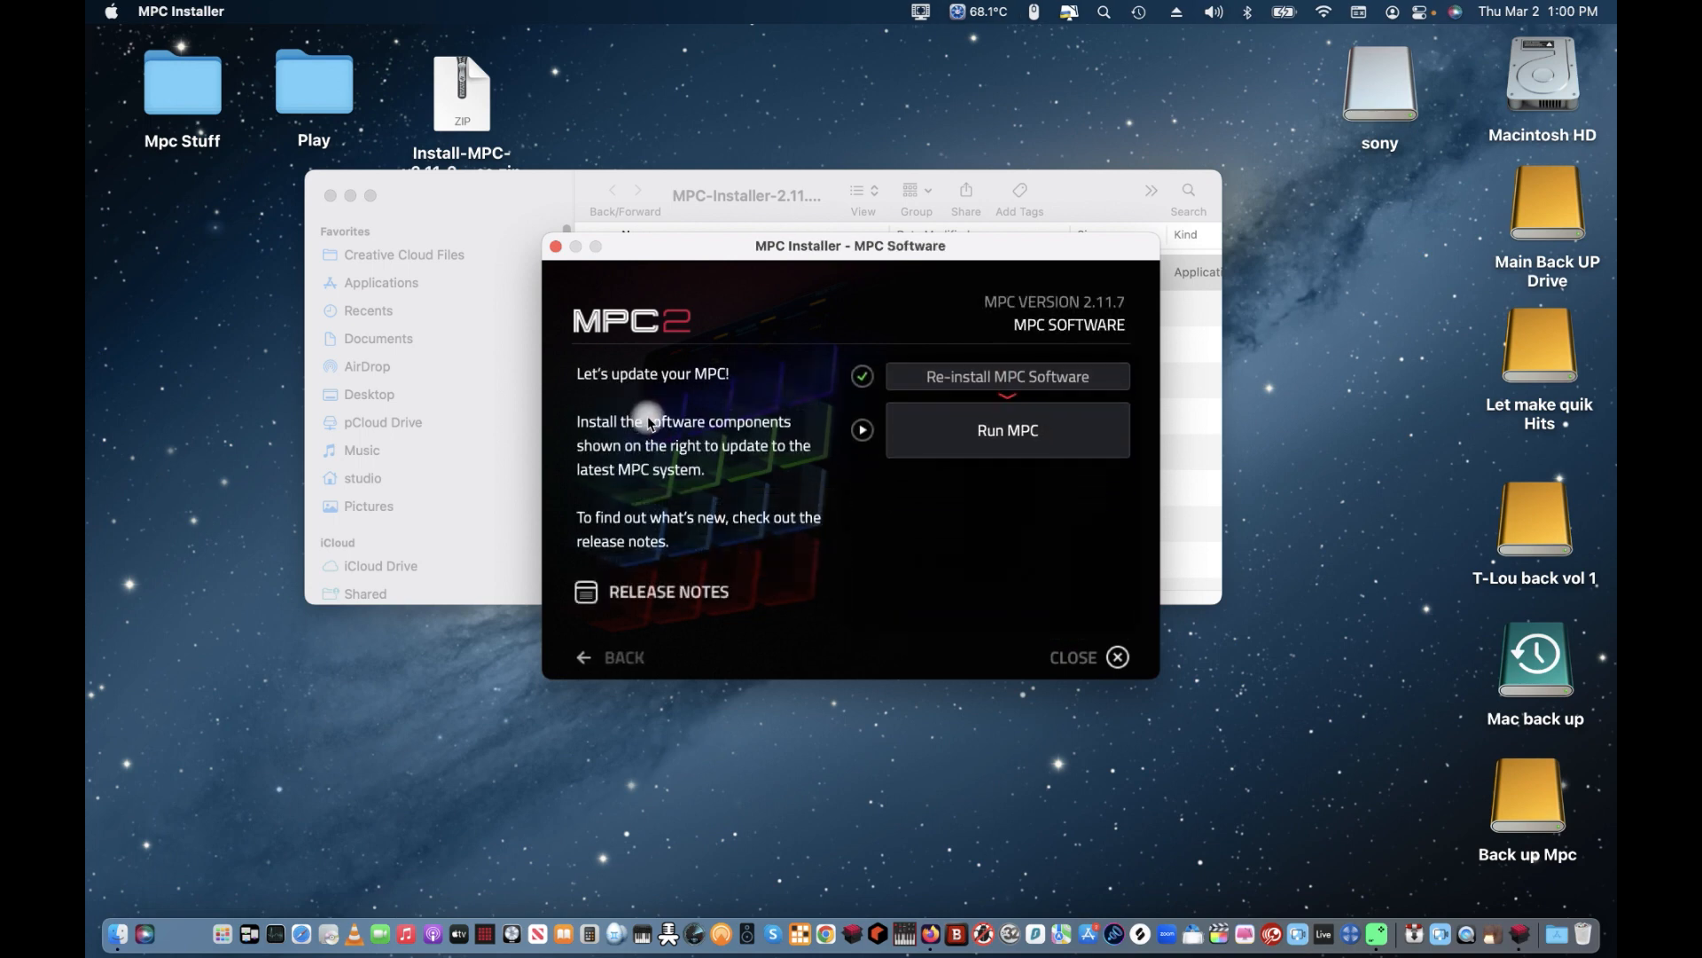
{"action": "left_click", "coordinate": [976, 379]}
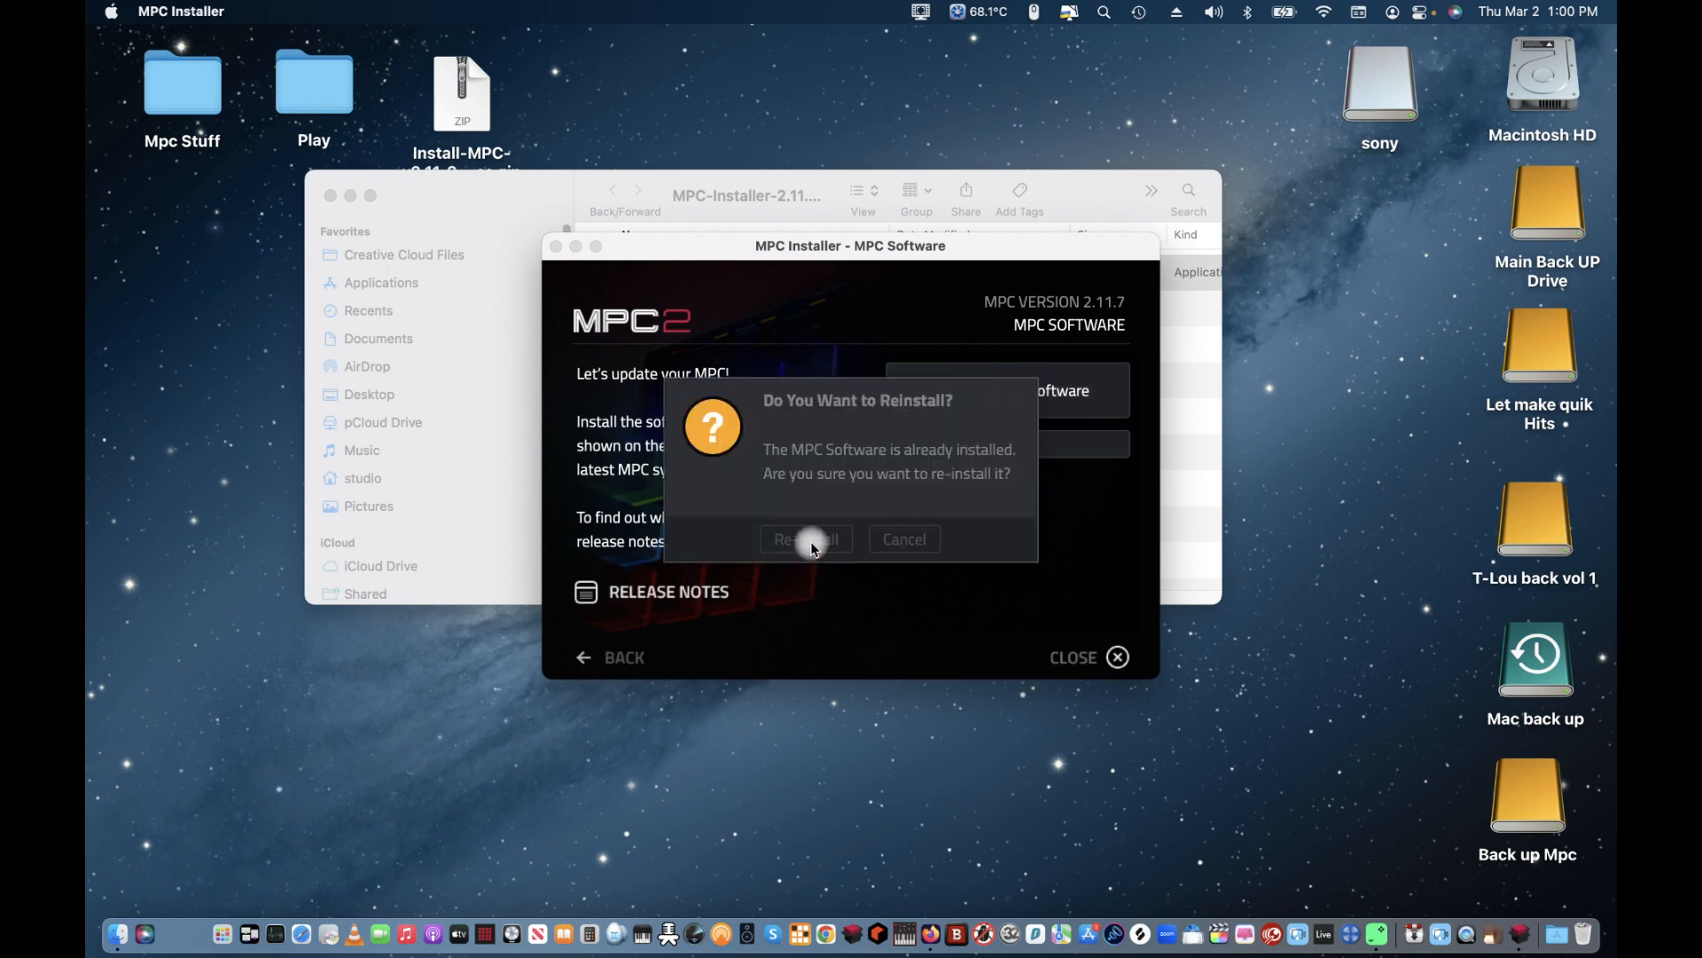
{"action": "left_click", "coordinate": [810, 539]}
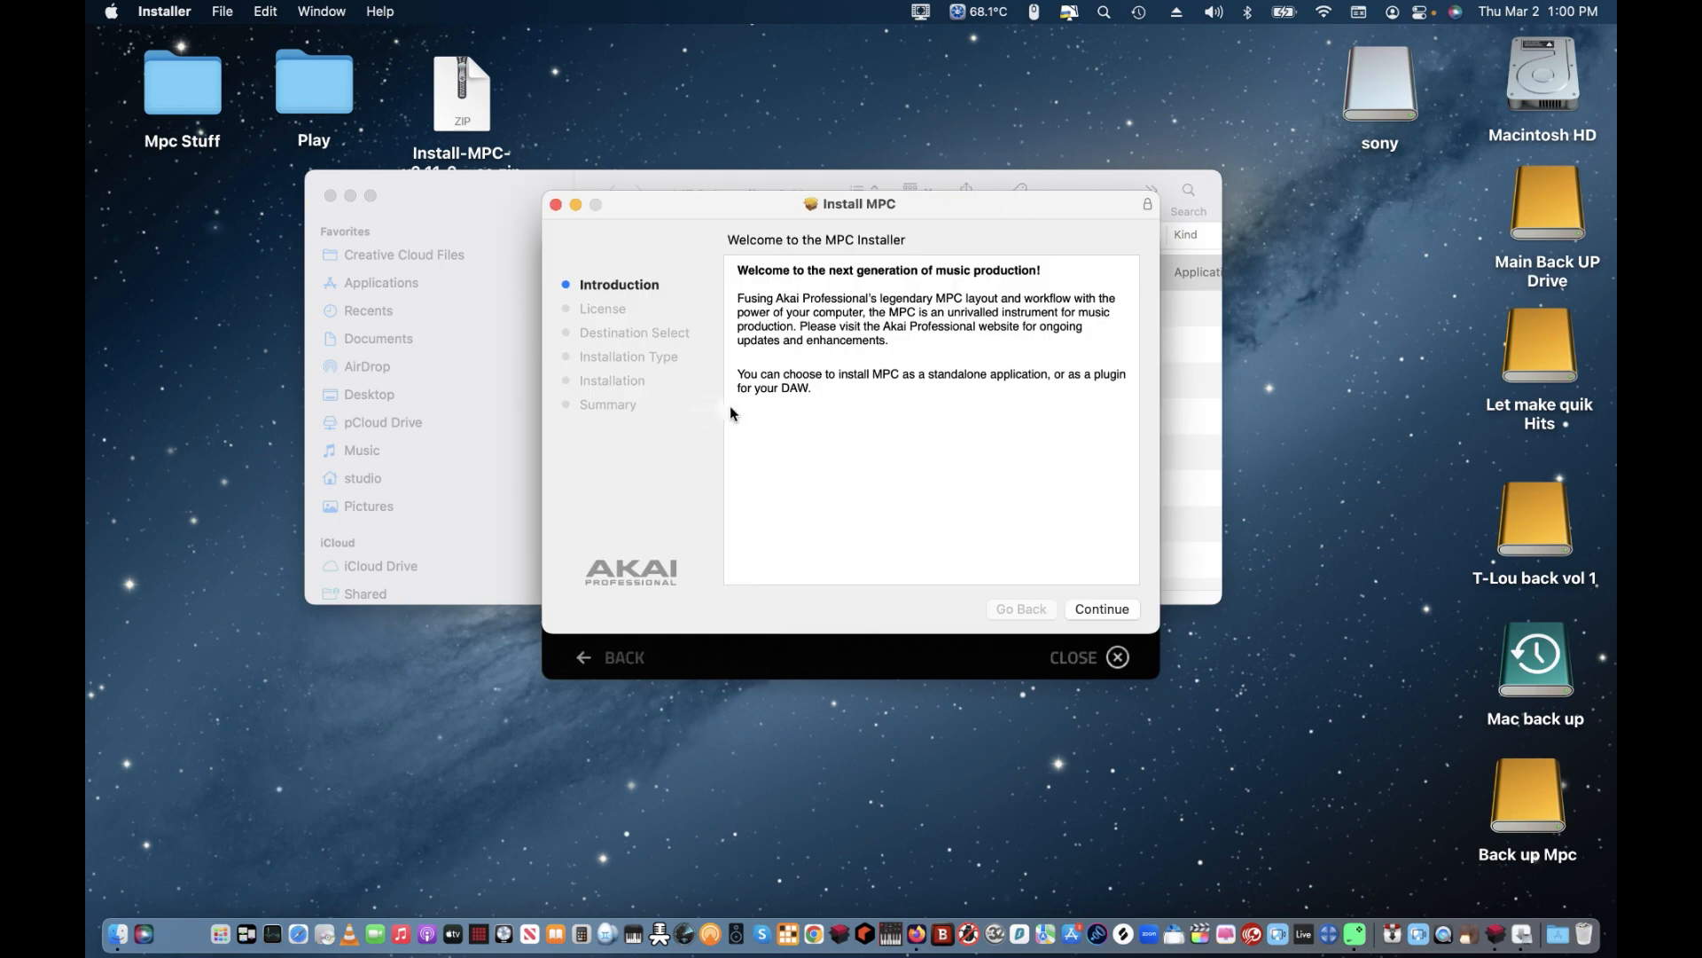
{"action": "left_click", "coordinate": [329, 196]}
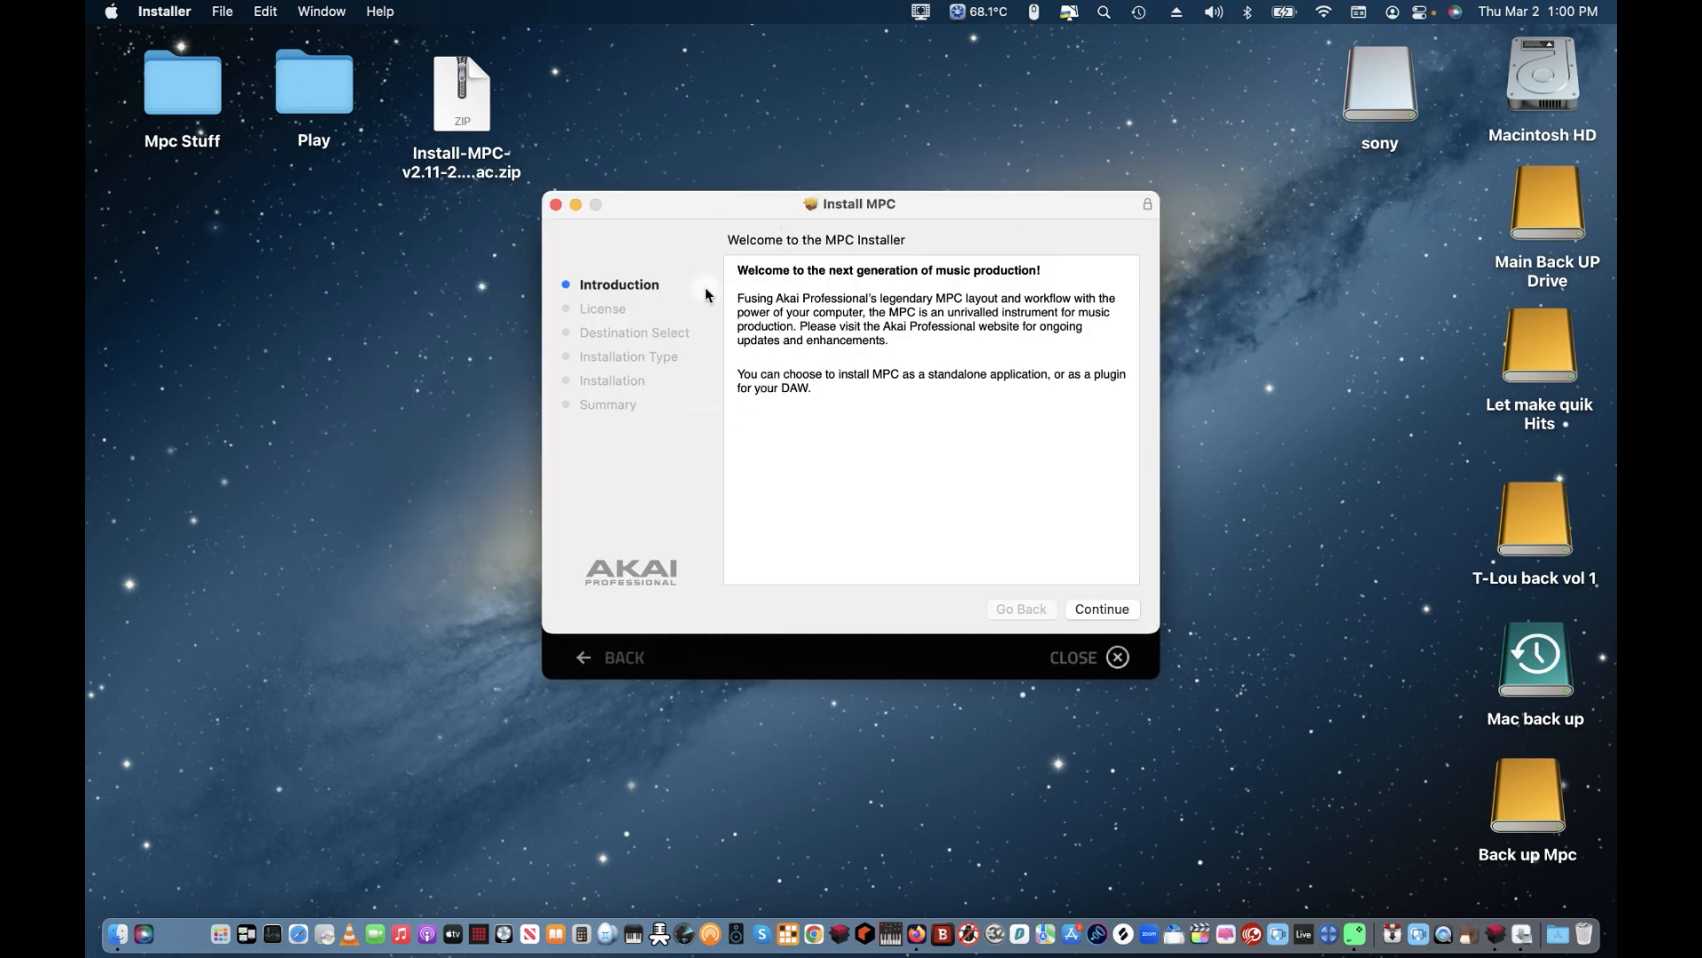
Step: Proceed past the introduction and agree to the software license to reach the custom install package list
{"action": "left_click", "coordinate": [1095, 611]}
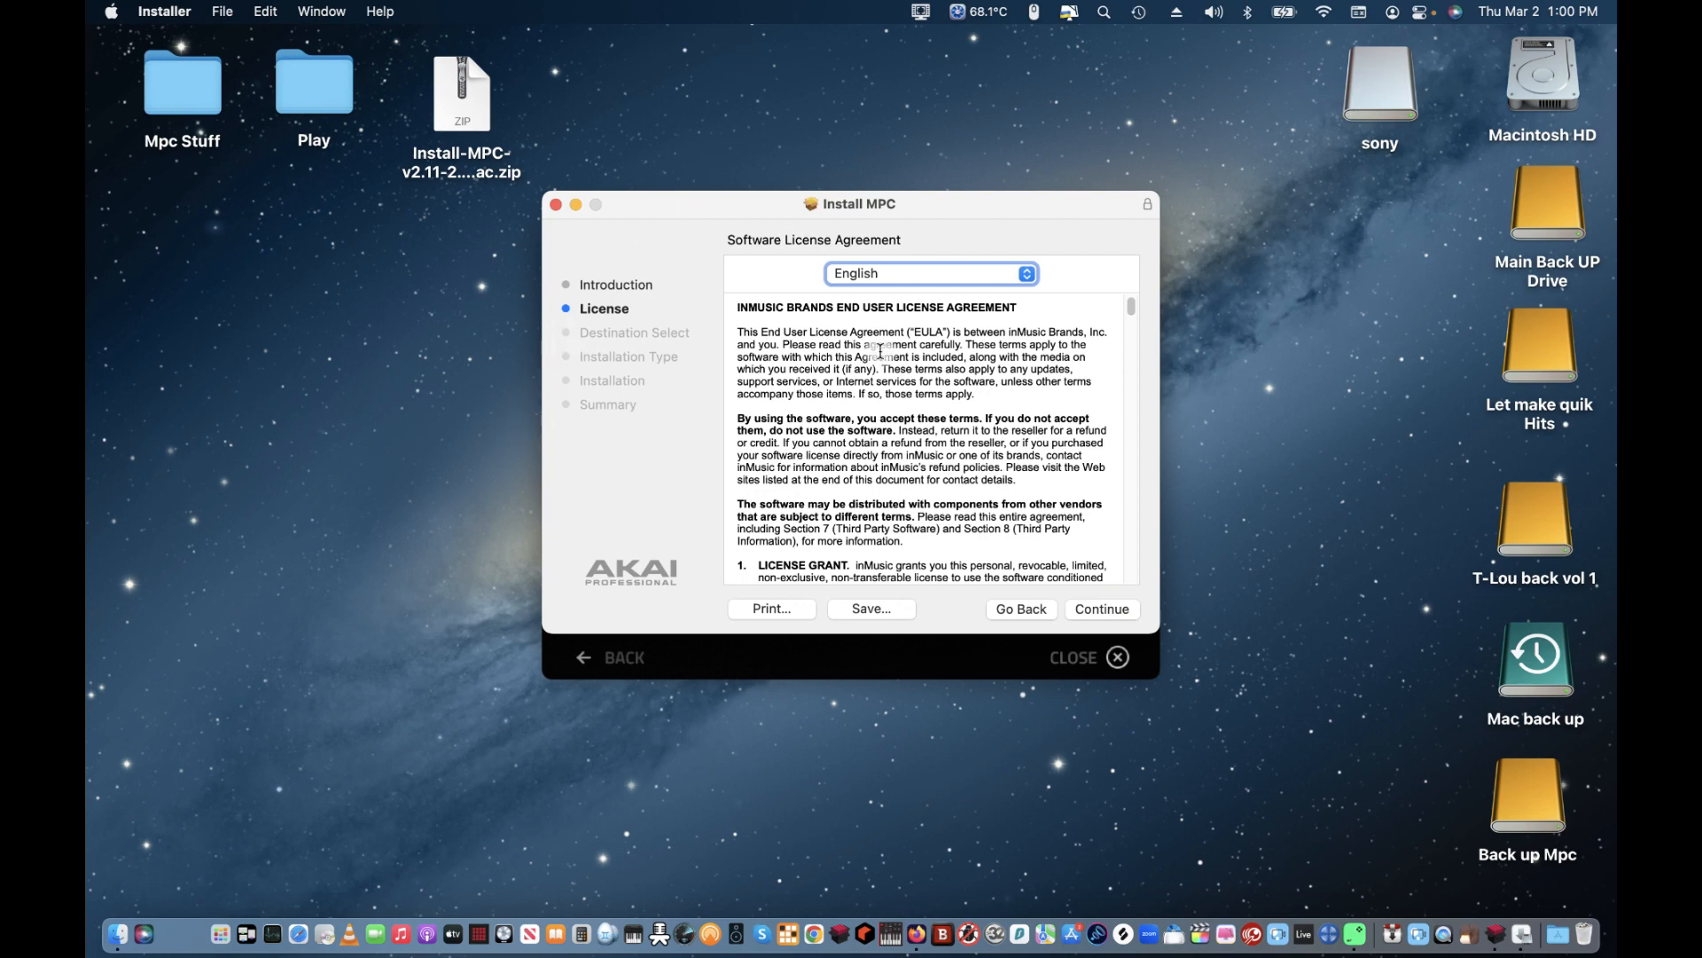
{"action": "left_click", "coordinate": [1102, 606]}
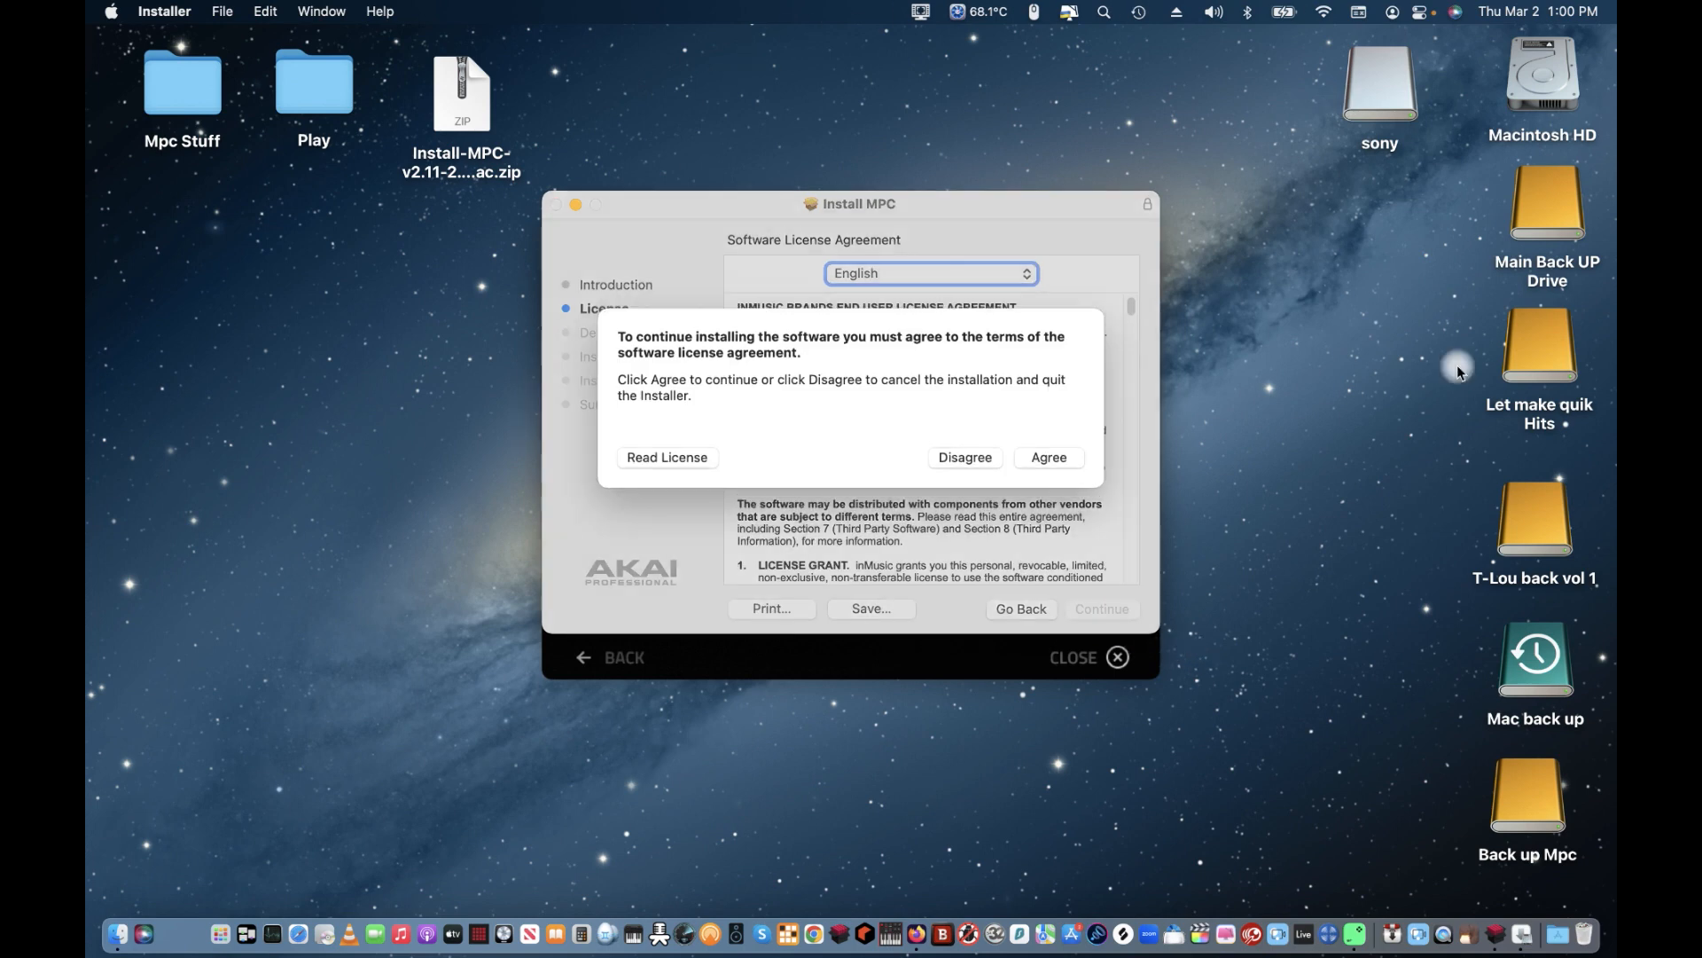
{"action": "left_click", "coordinate": [1039, 458]}
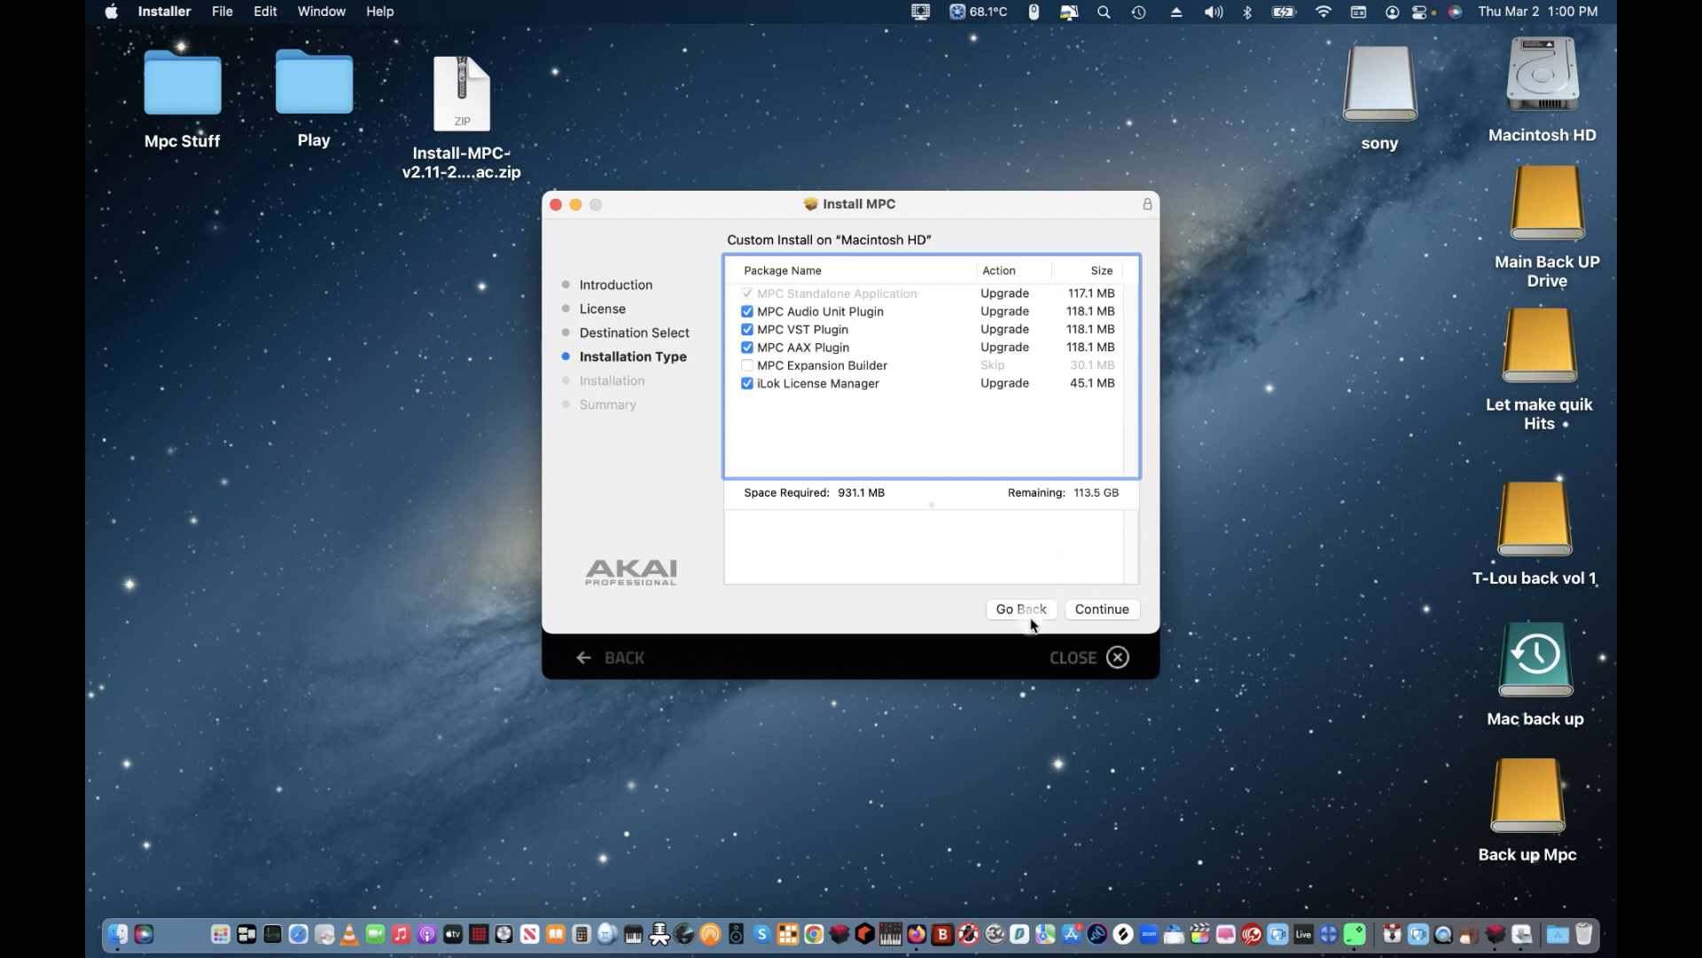
Step: Go back to the introduction page without installing, and close both the package installer and the MPC Installer
{"action": "left_click", "coordinate": [1002, 611]}
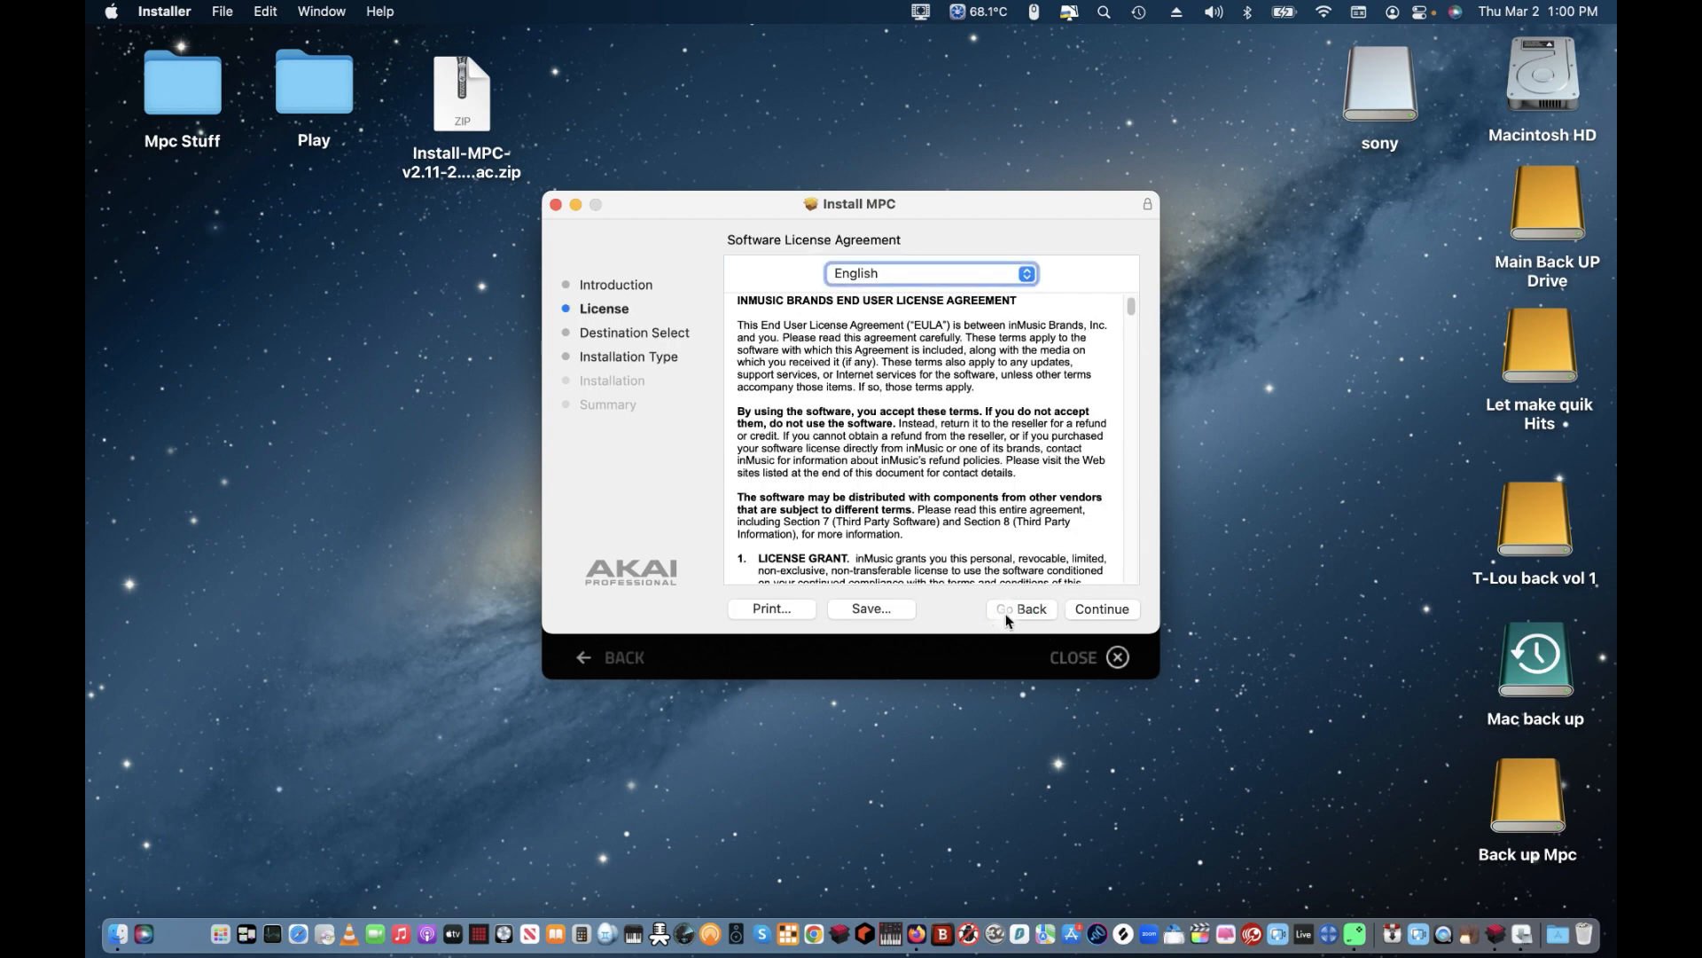
{"action": "left_click", "coordinate": [1006, 613]}
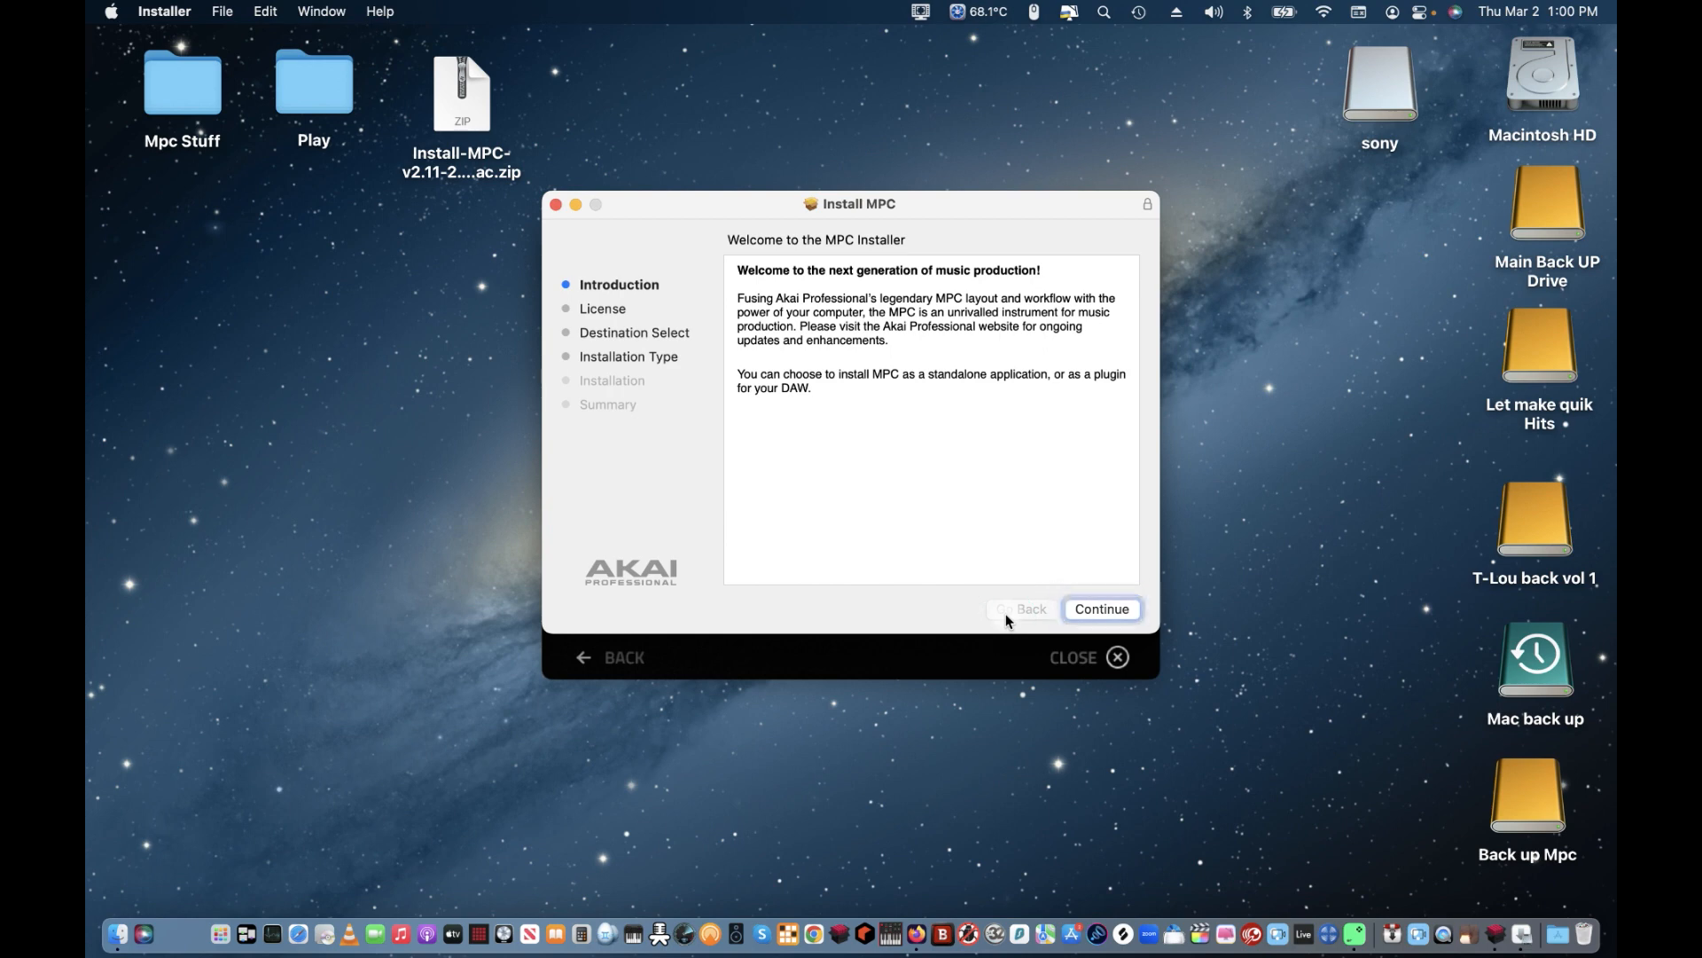
{"action": "left_click", "coordinate": [555, 206]}
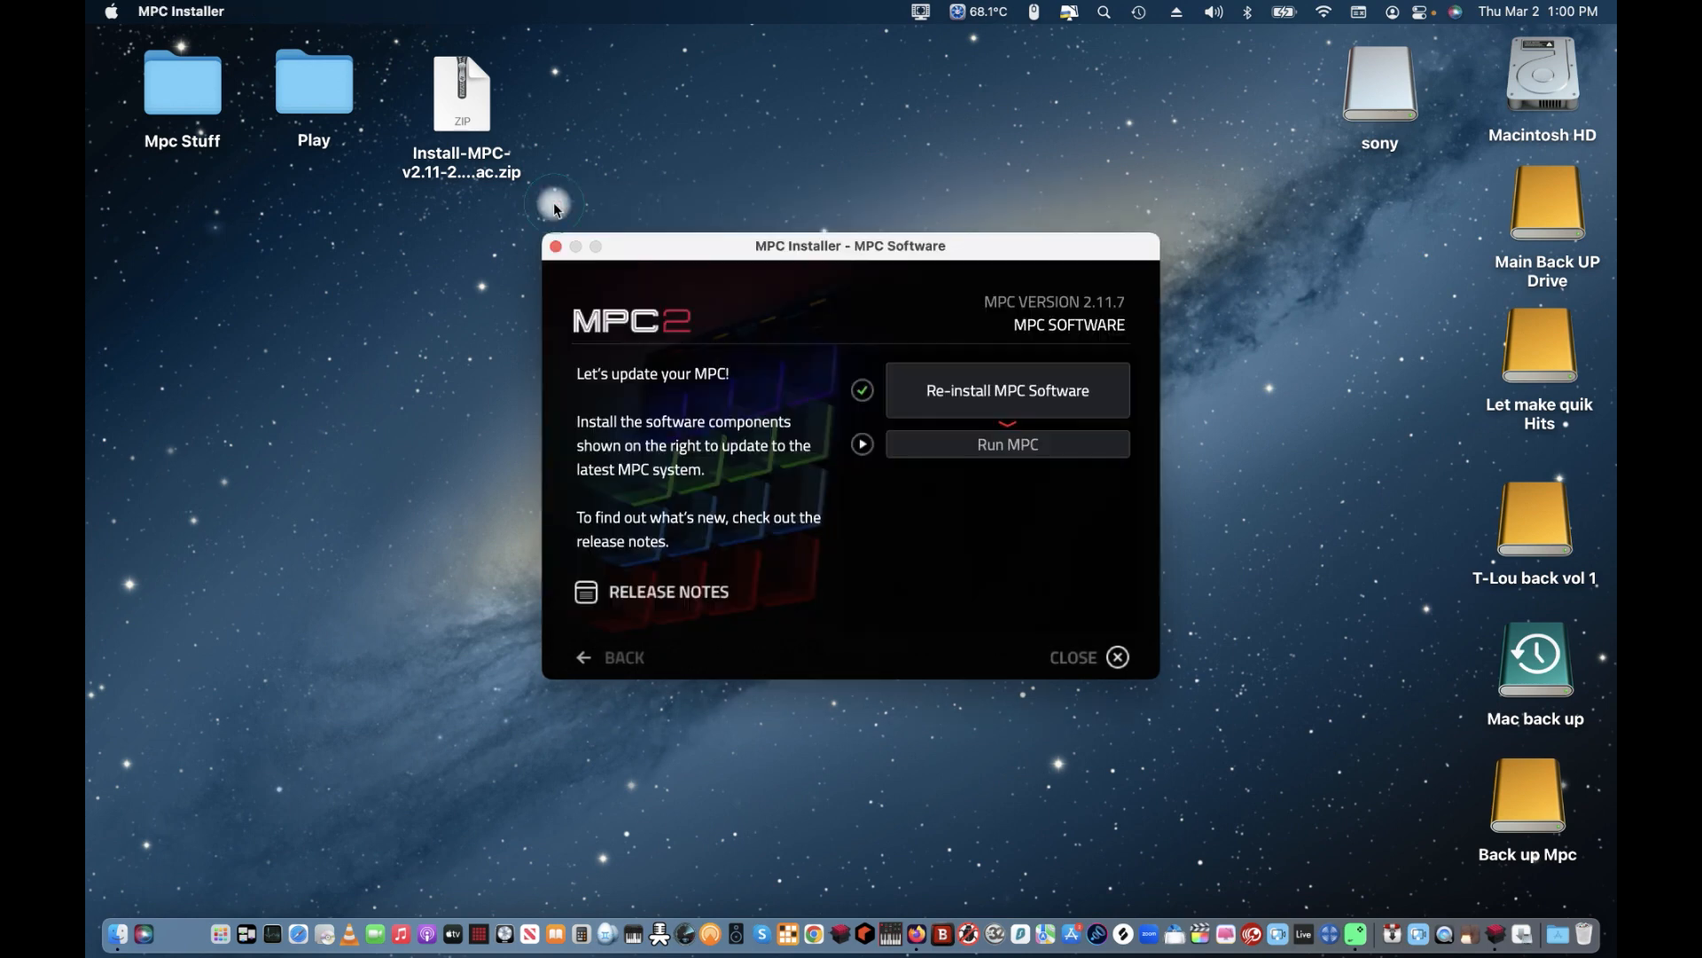
{"action": "left_click", "coordinate": [1099, 667]}
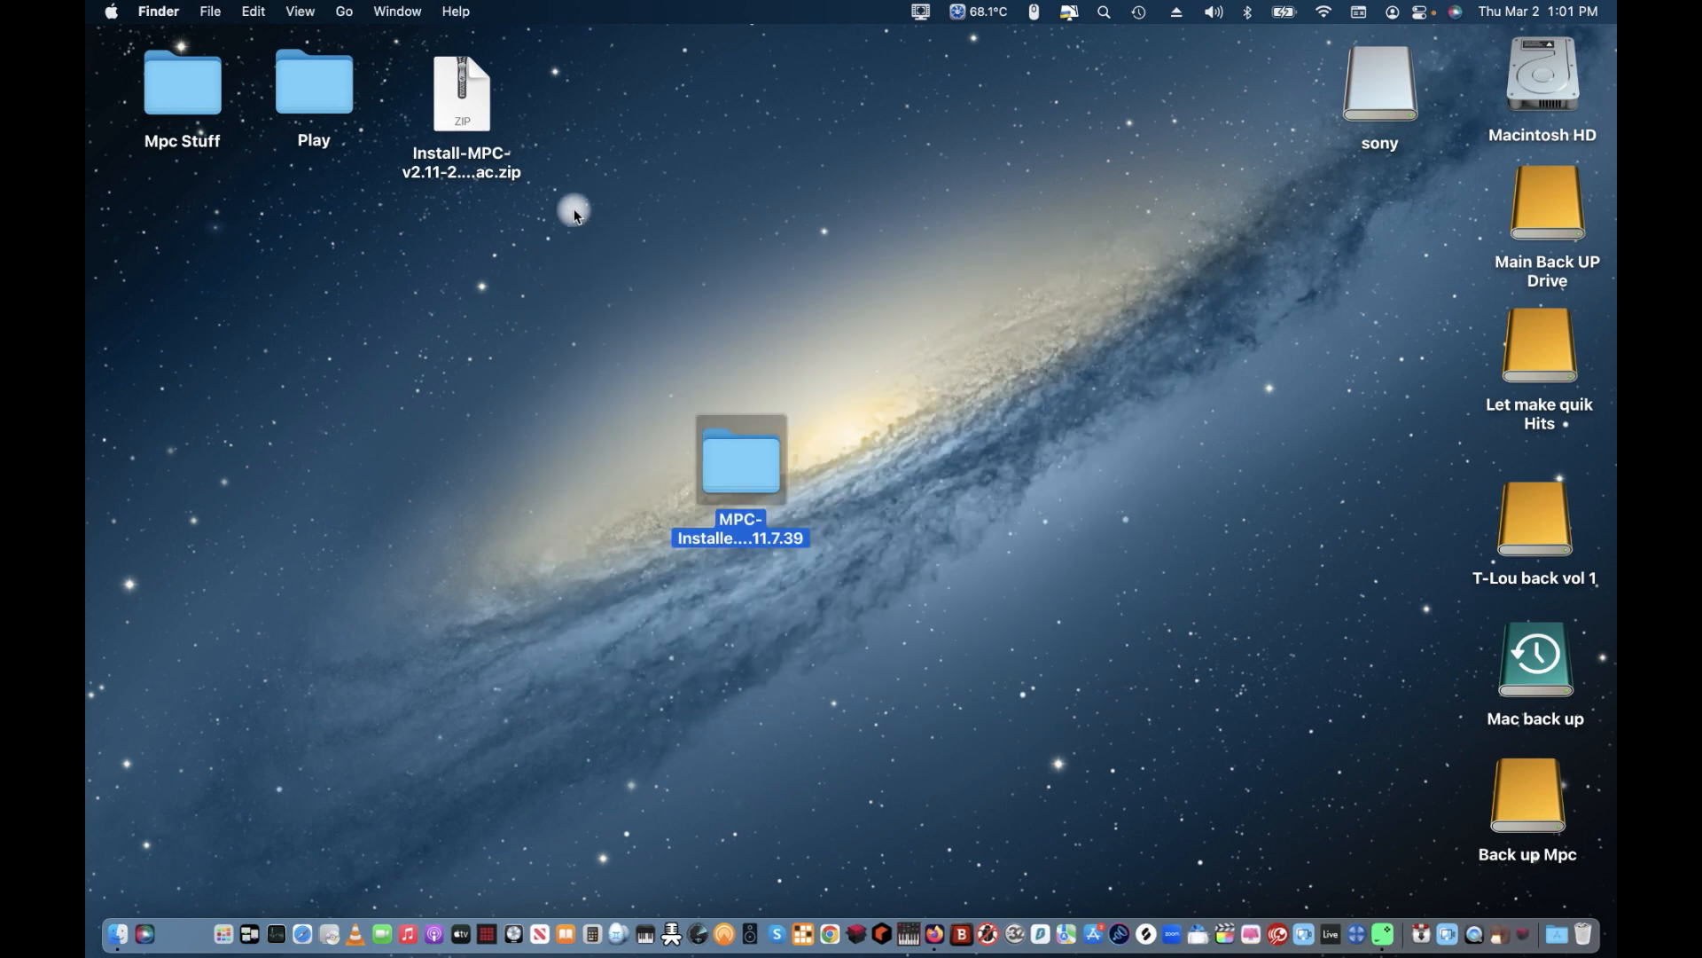
Step: Switch to the MPC software and make its main window full screen
{"action": "left_click", "coordinate": [493, 920]}
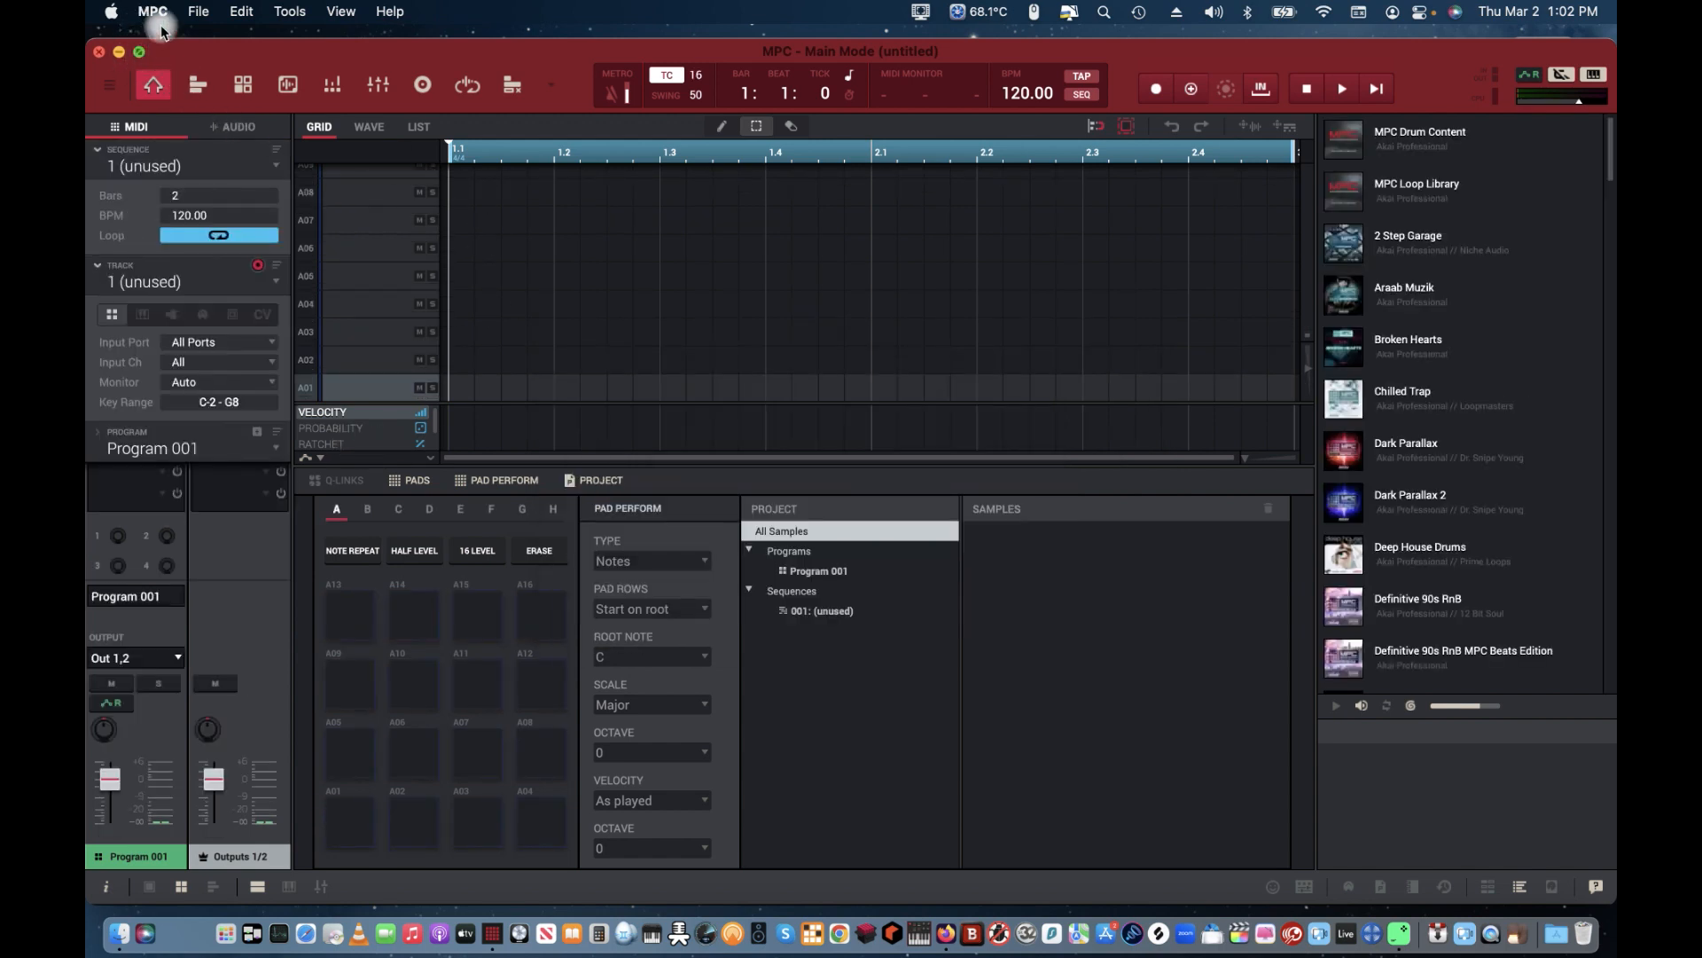
{"action": "left_click", "coordinate": [138, 51]}
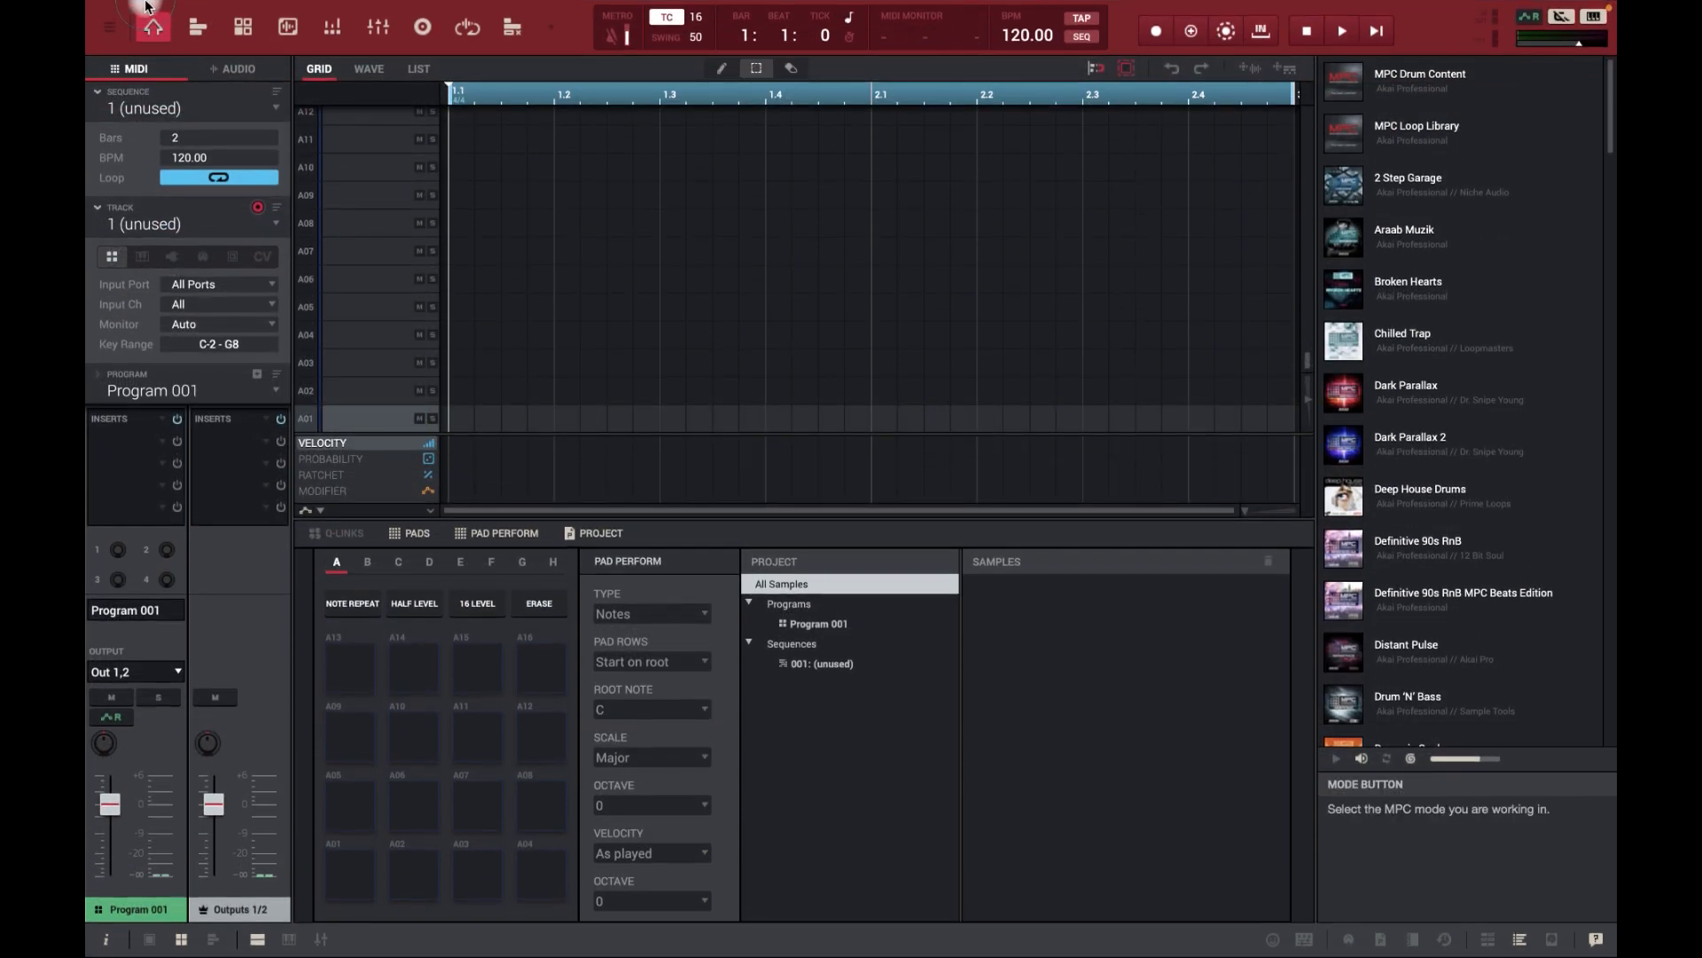
Step: Open the MPC preferences and review the available audio output devices without changing the selection
{"action": "left_click", "coordinate": [151, 11]}
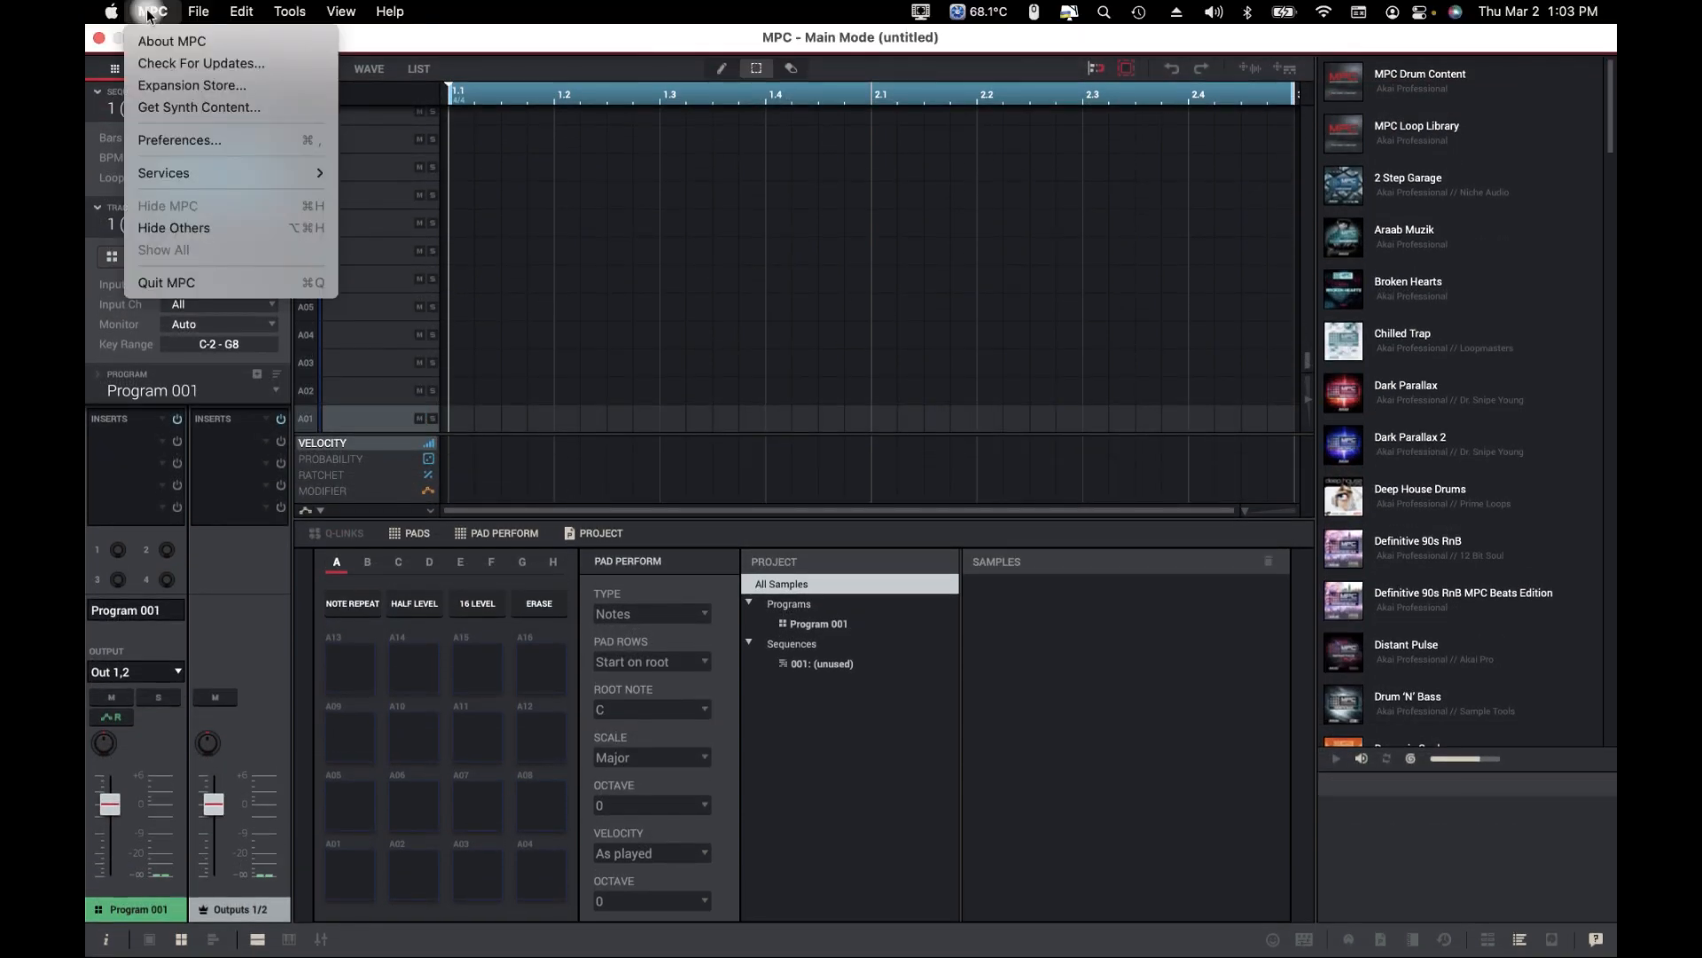
{"action": "left_click", "coordinate": [186, 142]}
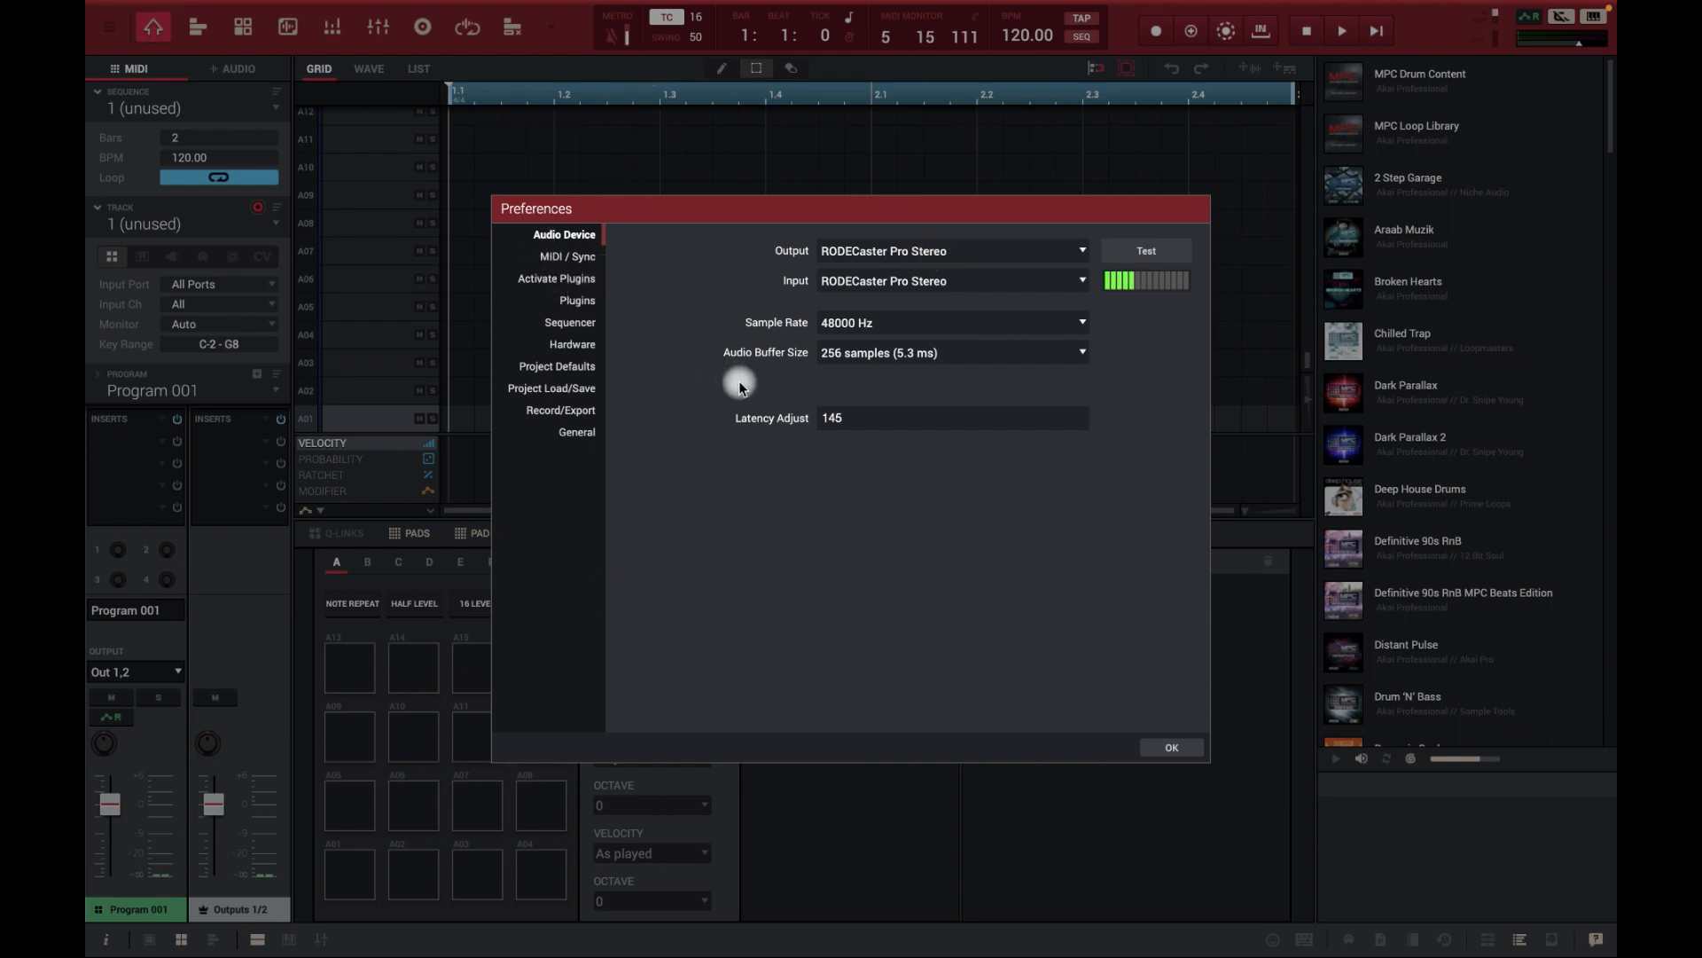
{"action": "left_click", "coordinate": [886, 253]}
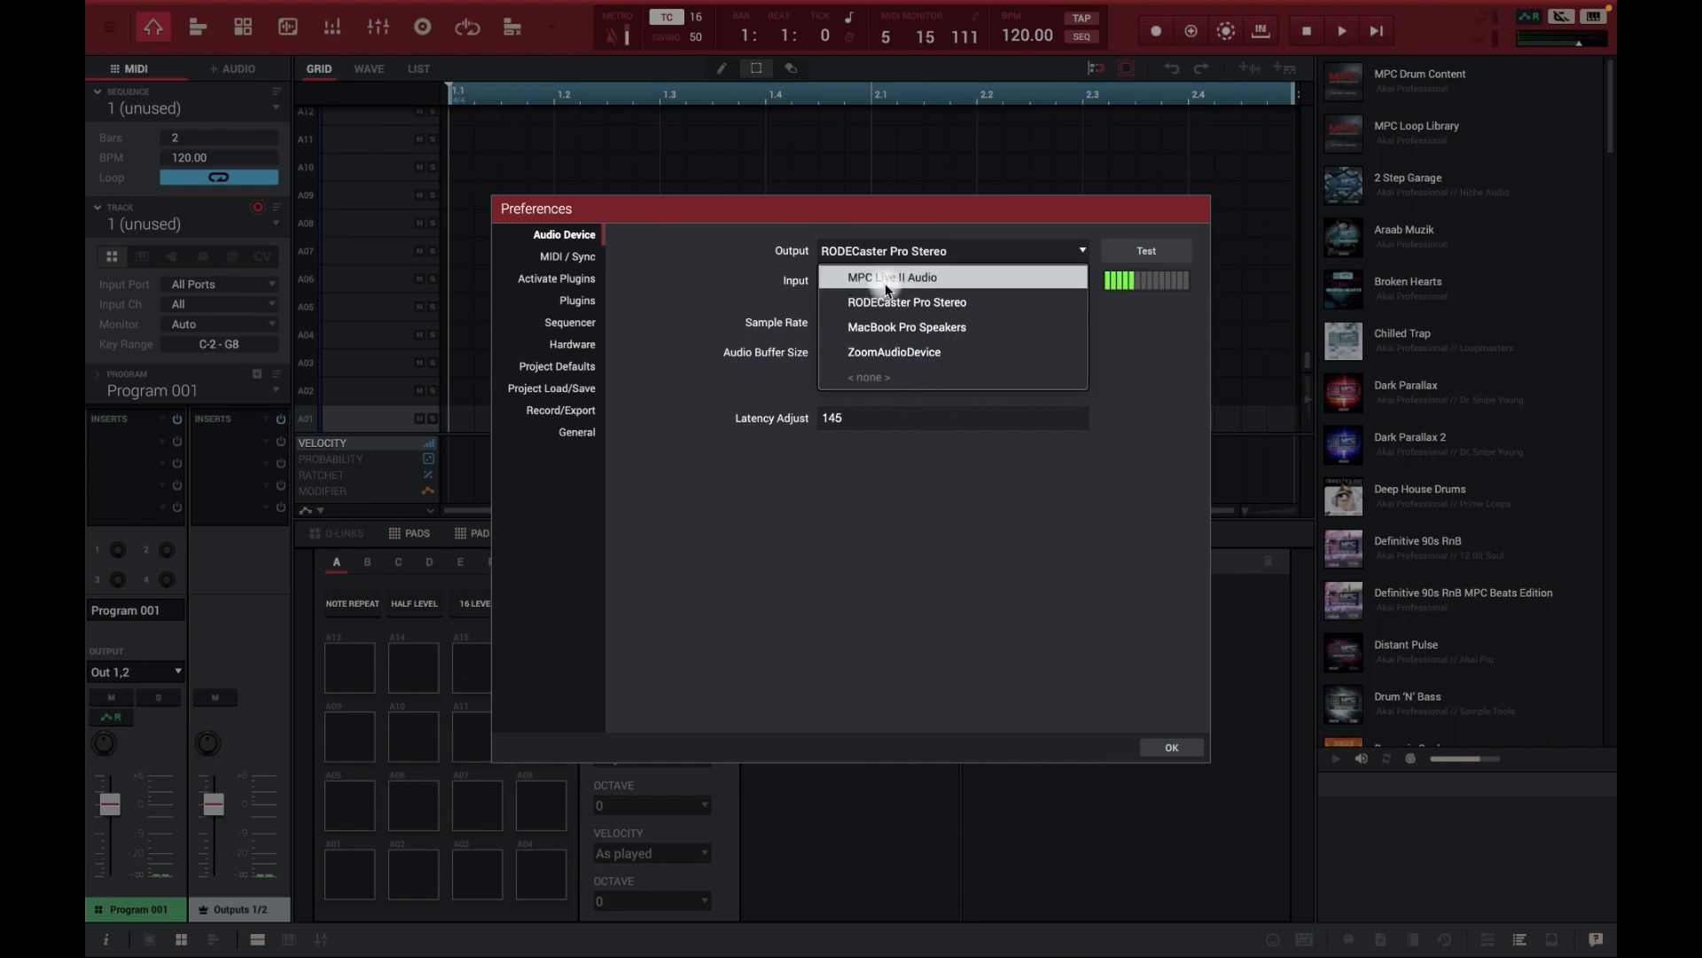
{"action": "left_click", "coordinate": [721, 211]}
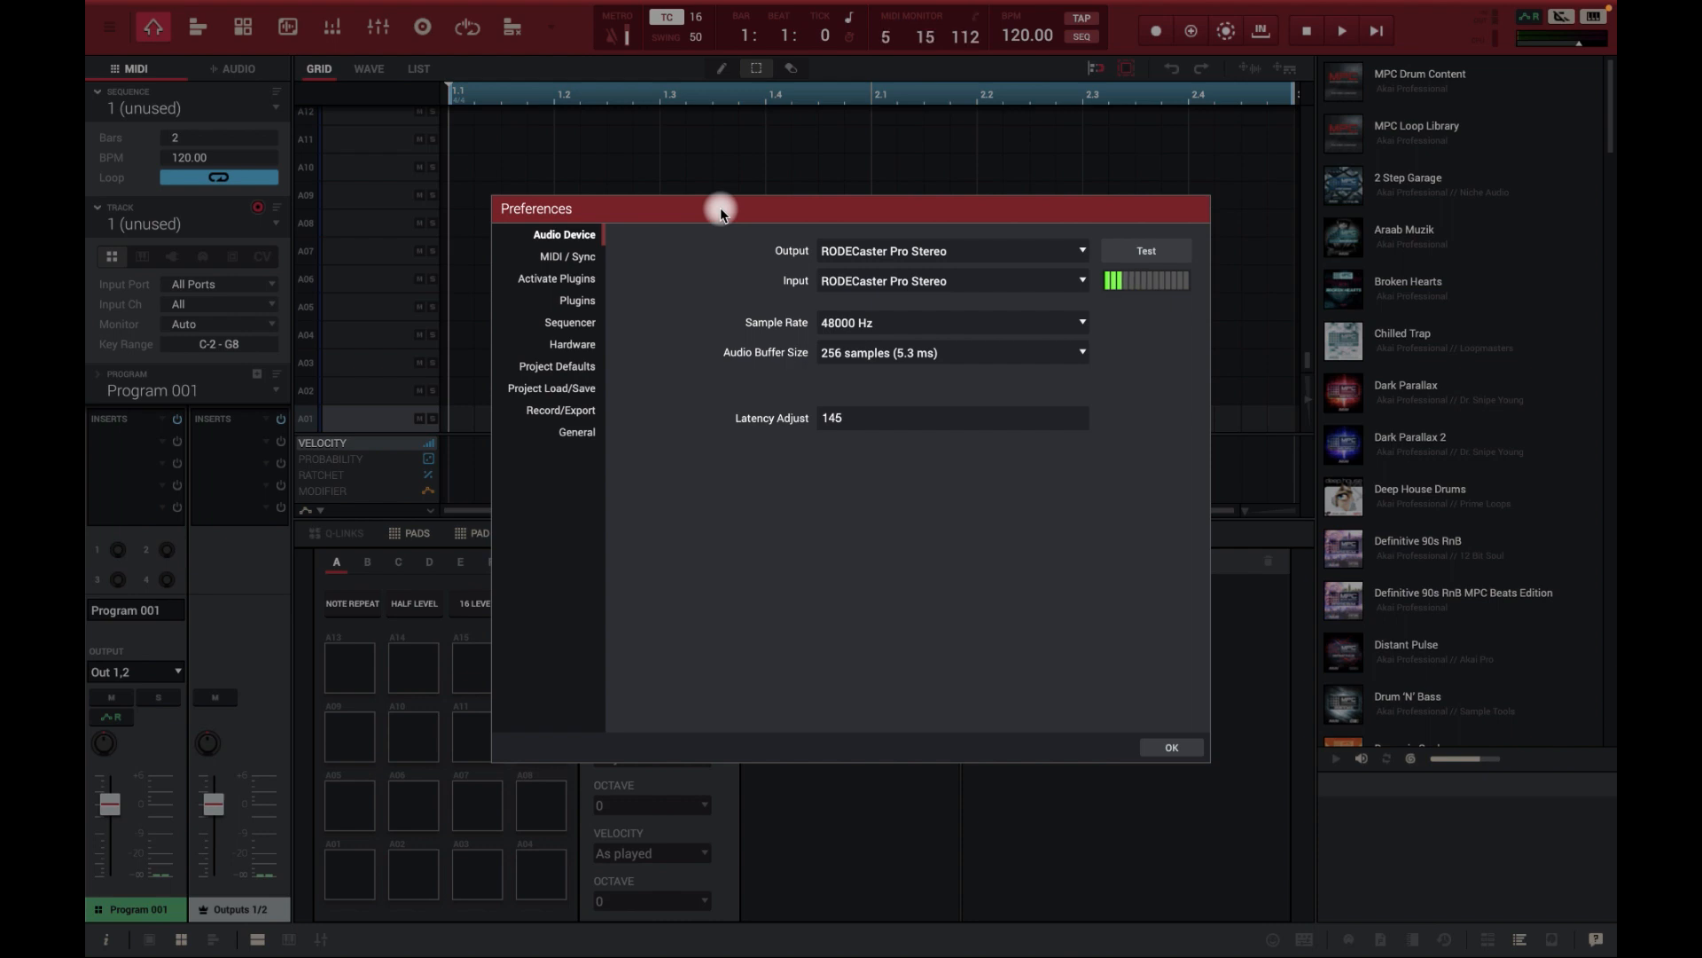
Step: Show the MIDI / Sync preferences to examine the input and output port settings, returning to MPC after a brief switch away
{"action": "left_click", "coordinate": [561, 257]}
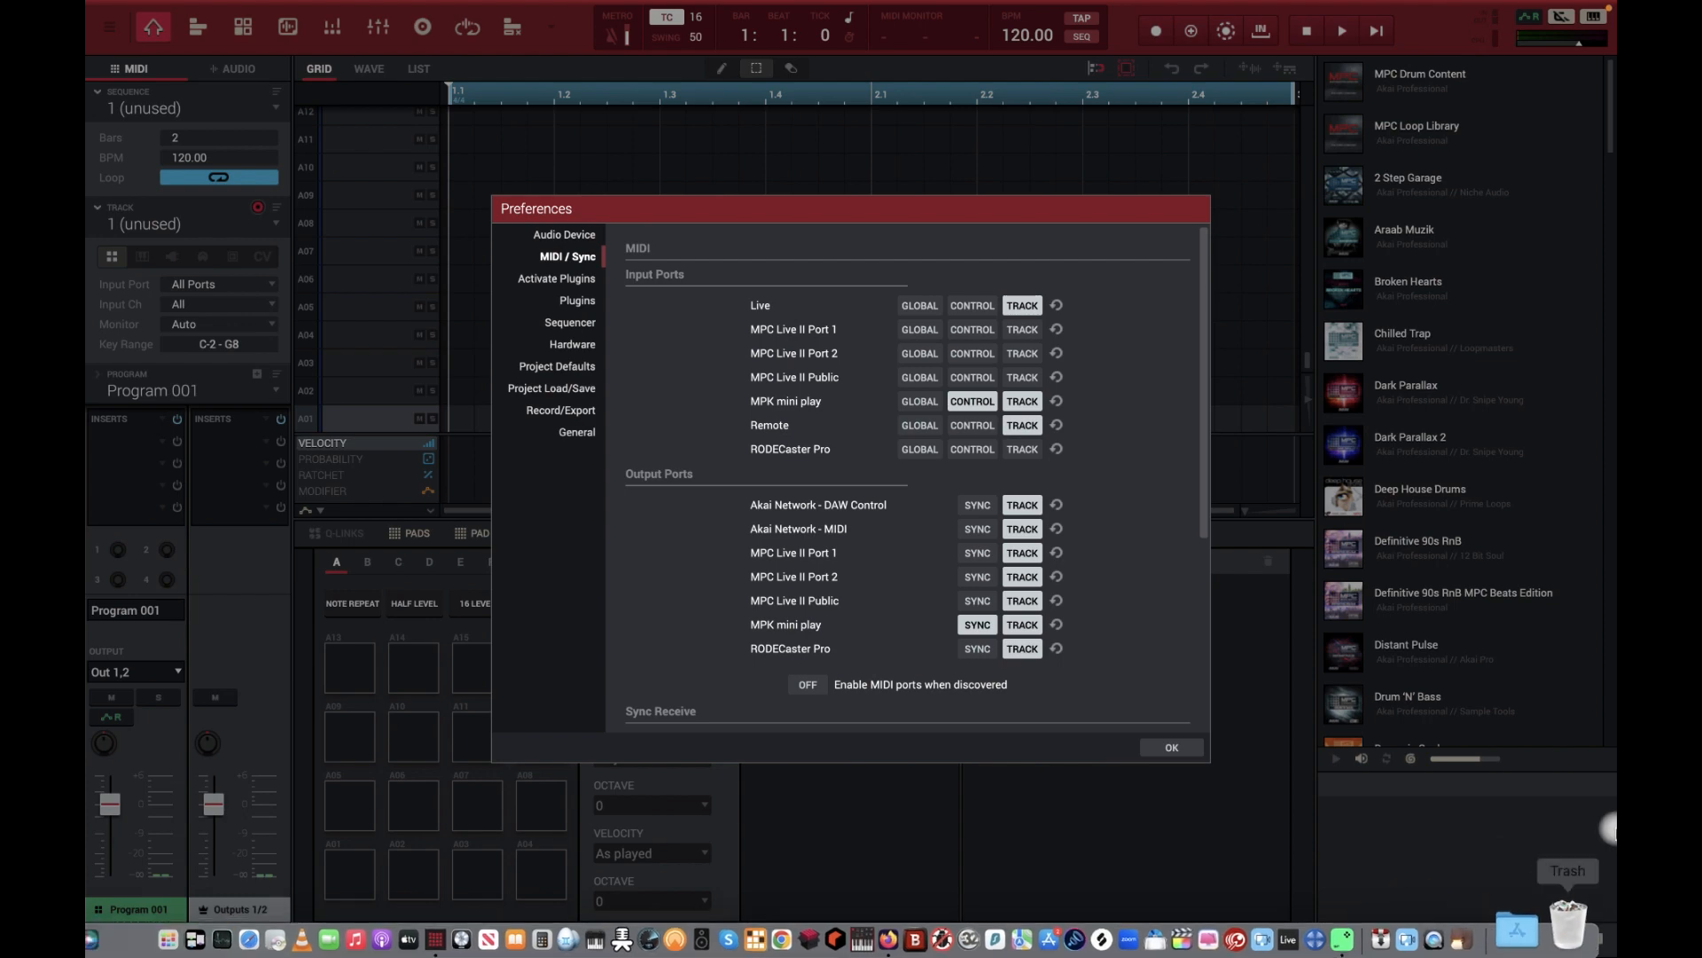
{"action": "left_click", "coordinate": [1412, 931]}
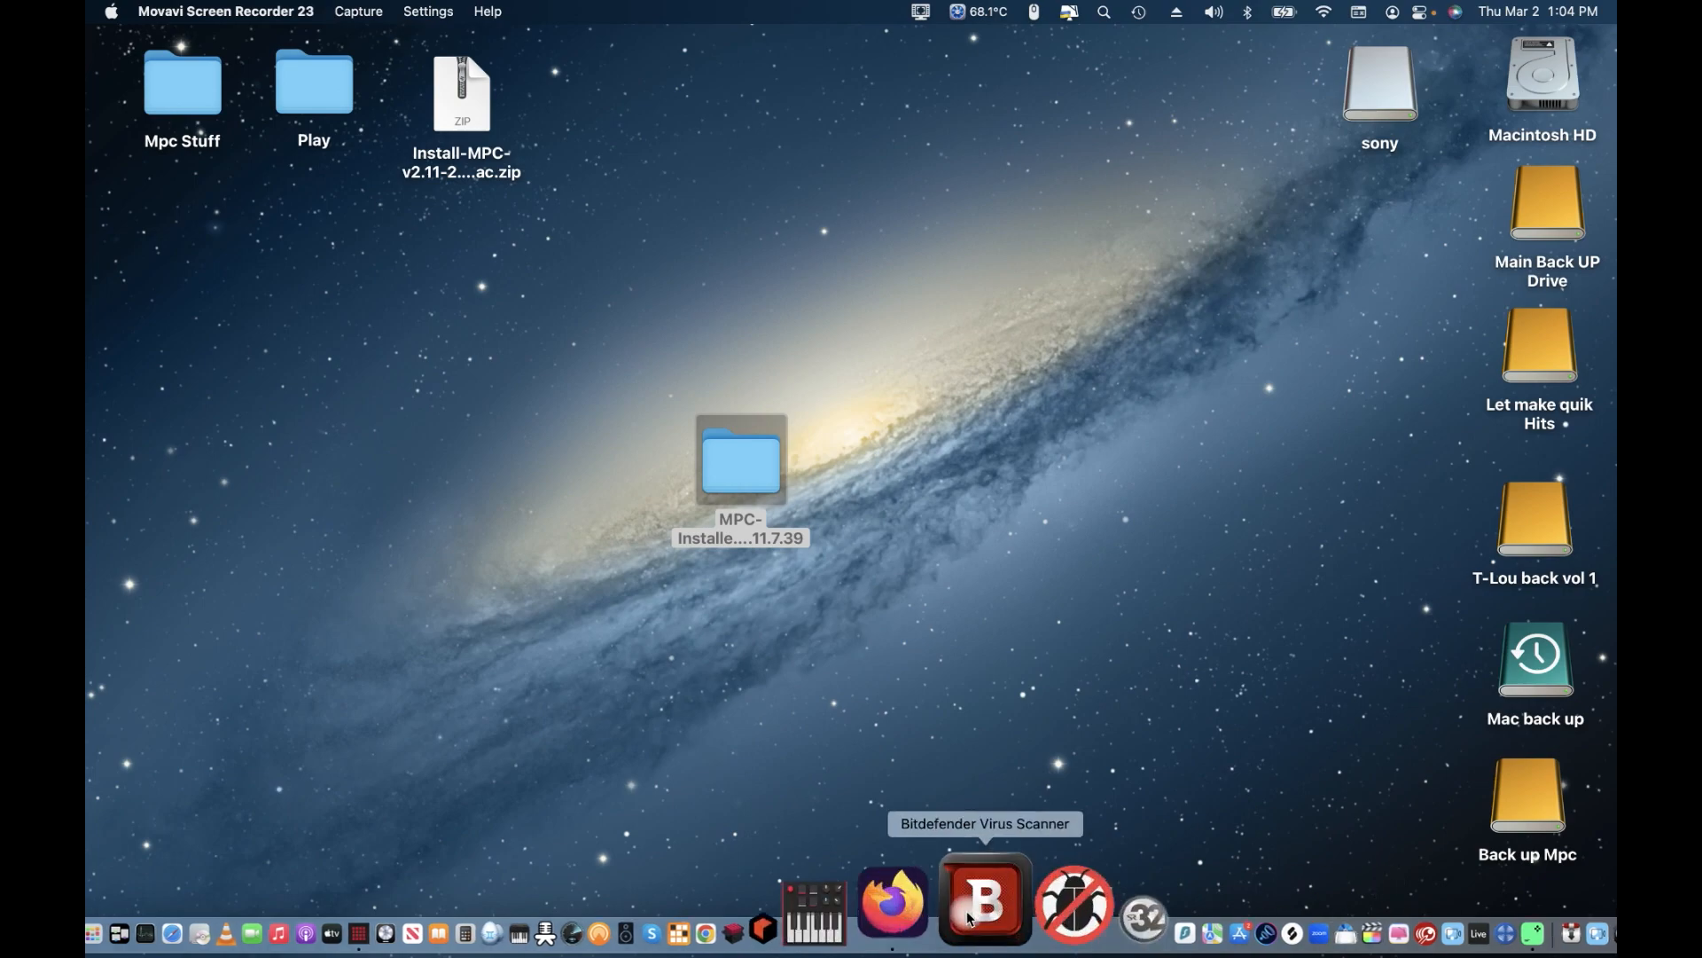
{"action": "left_click", "coordinate": [510, 922]}
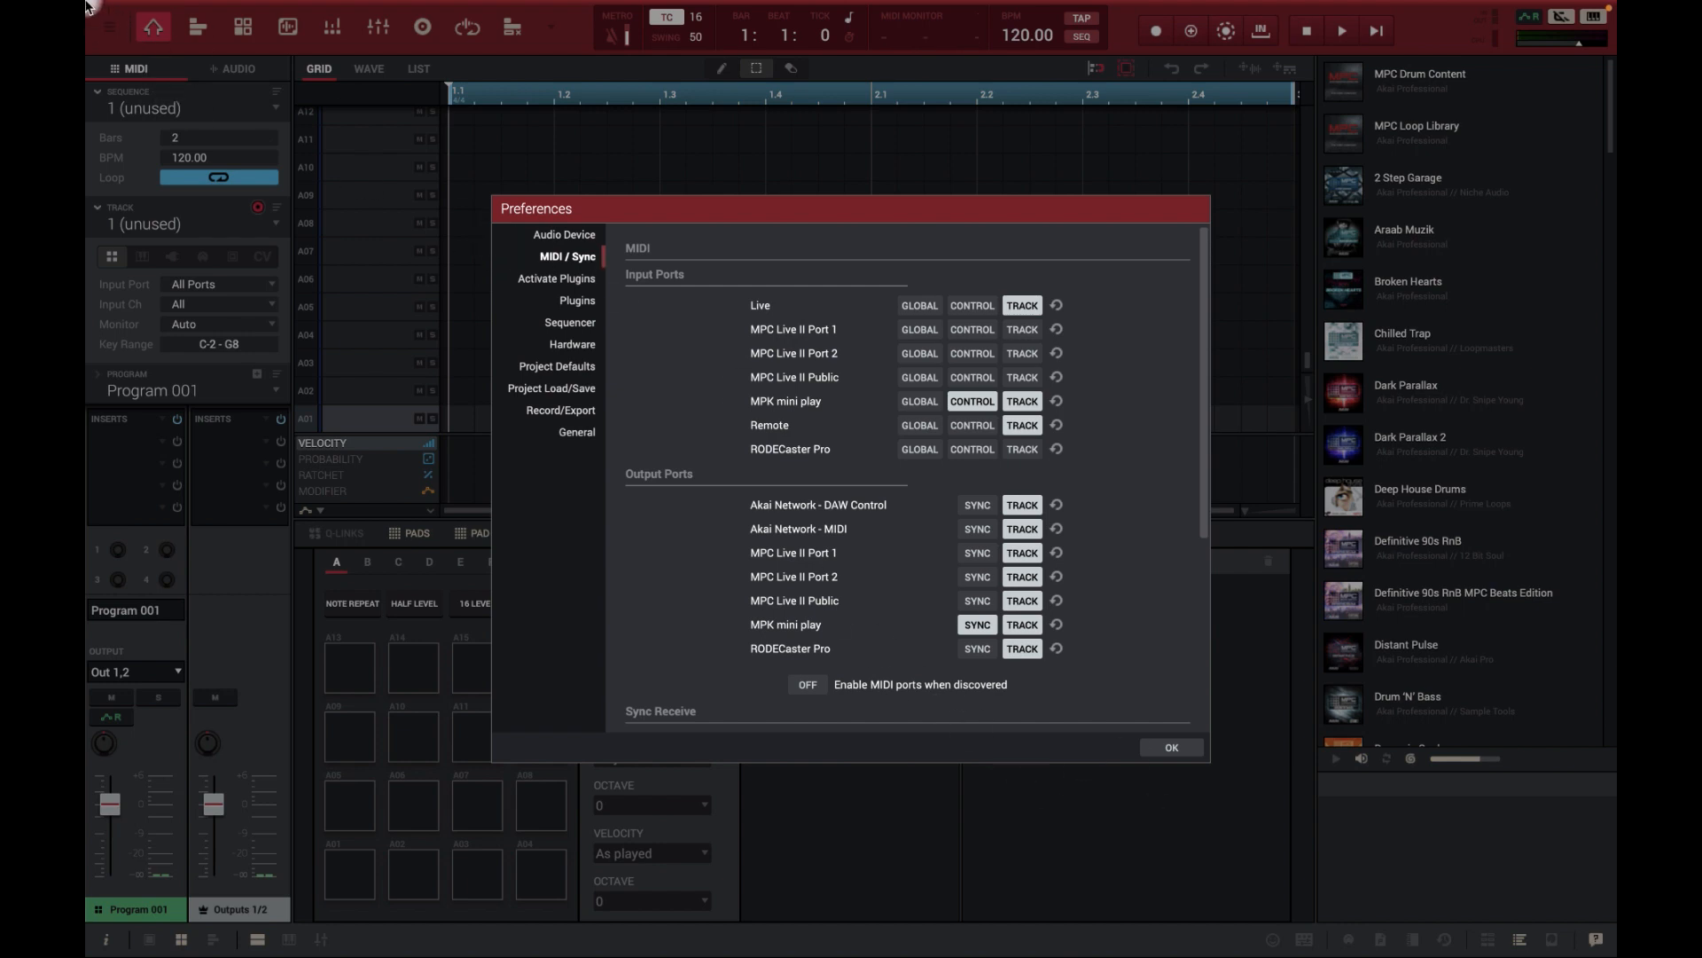
Step: Take the MPC window out of full screen and close its preferences
{"action": "mouse_move", "coordinate": [193, 9]}
{"action": "left_click", "coordinate": [142, 39]}
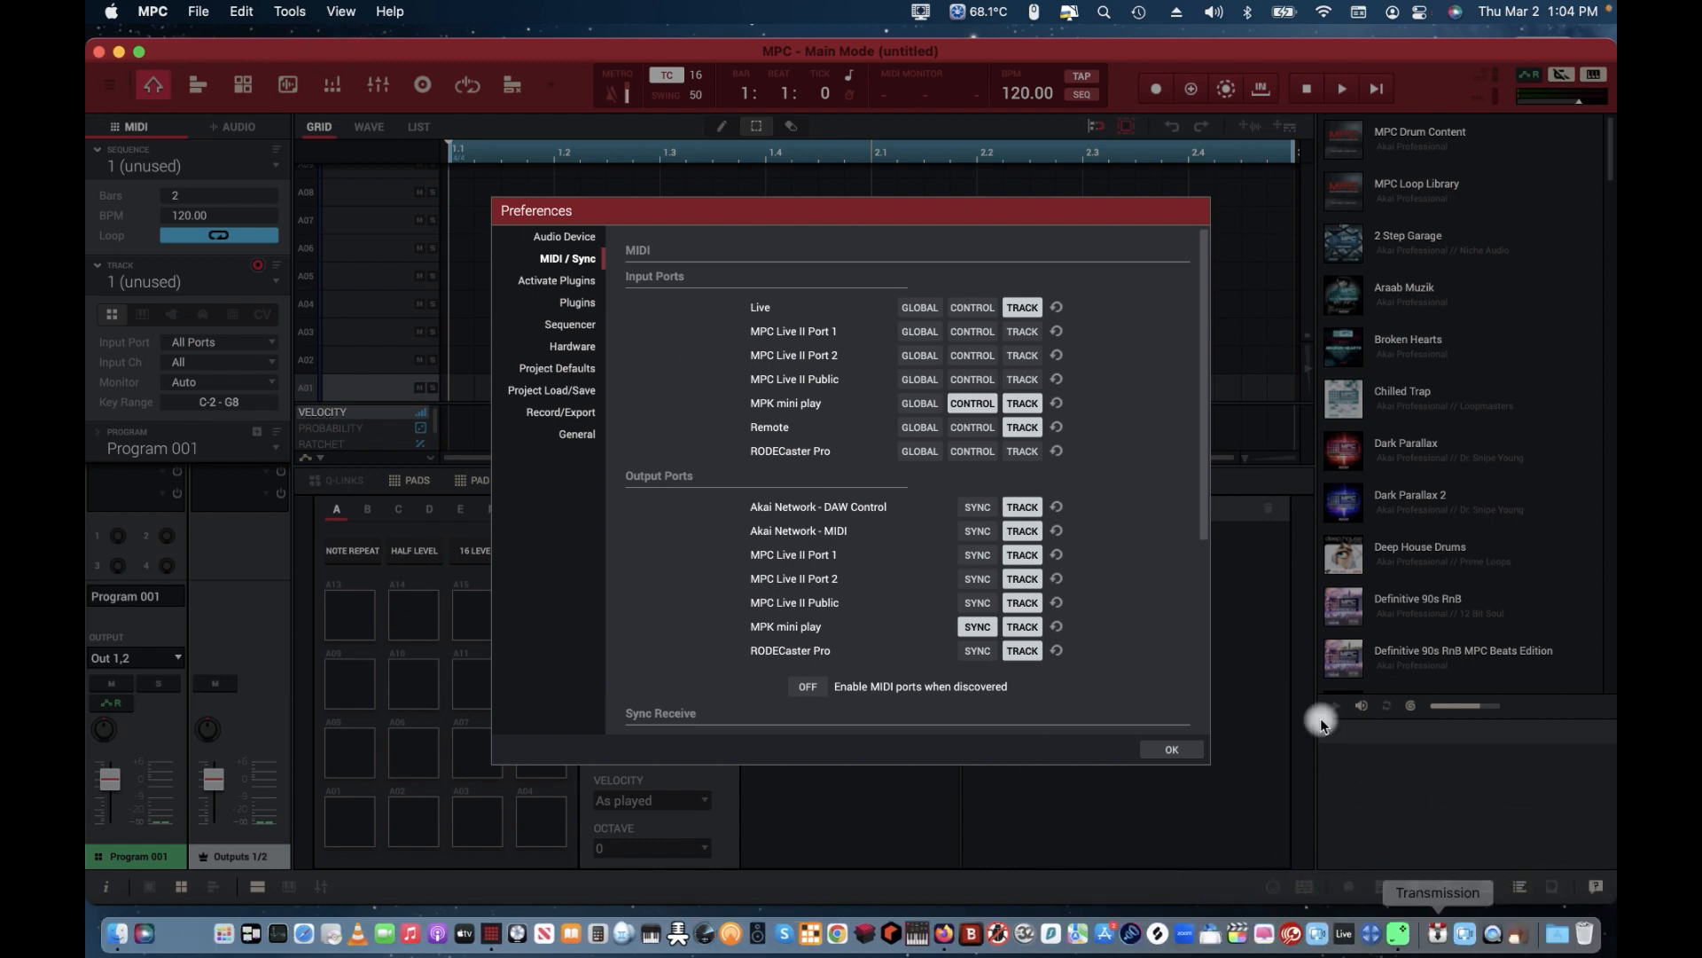
{"action": "left_click", "coordinate": [1170, 749]}
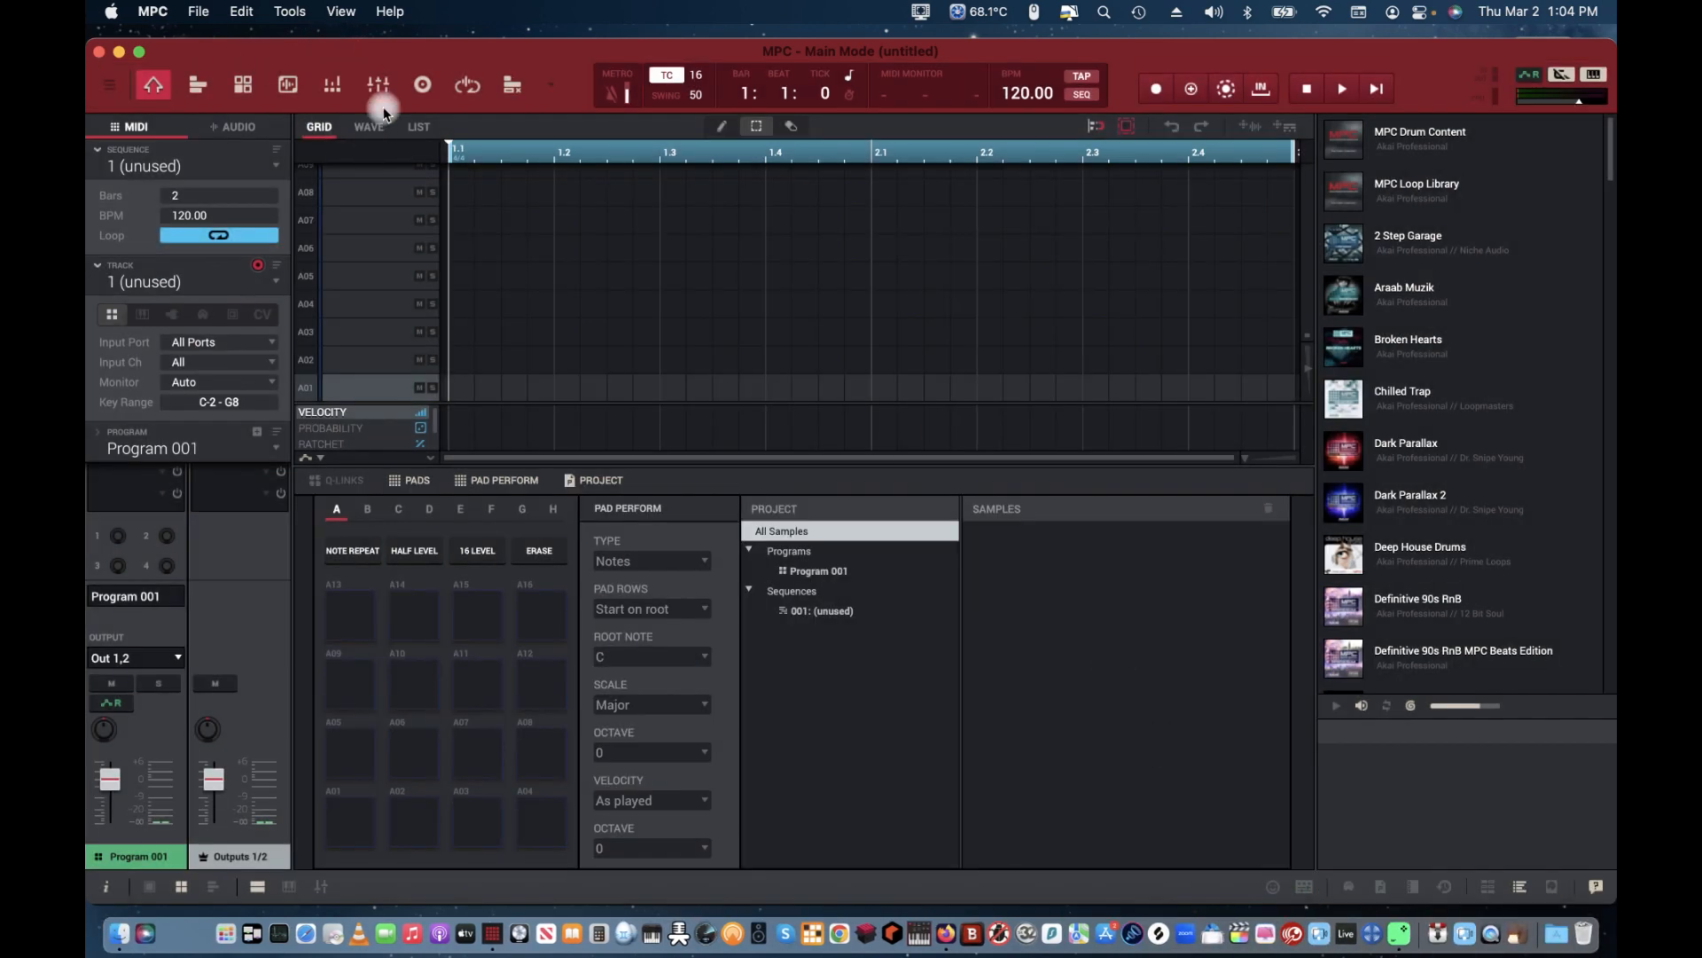
Step: Reposition the MPC main window on the desktop so its window controls and track panel are accessible
{"action": "left_click_drag", "start_coordinate": [438, 41], "coordinate": [86, 27]}
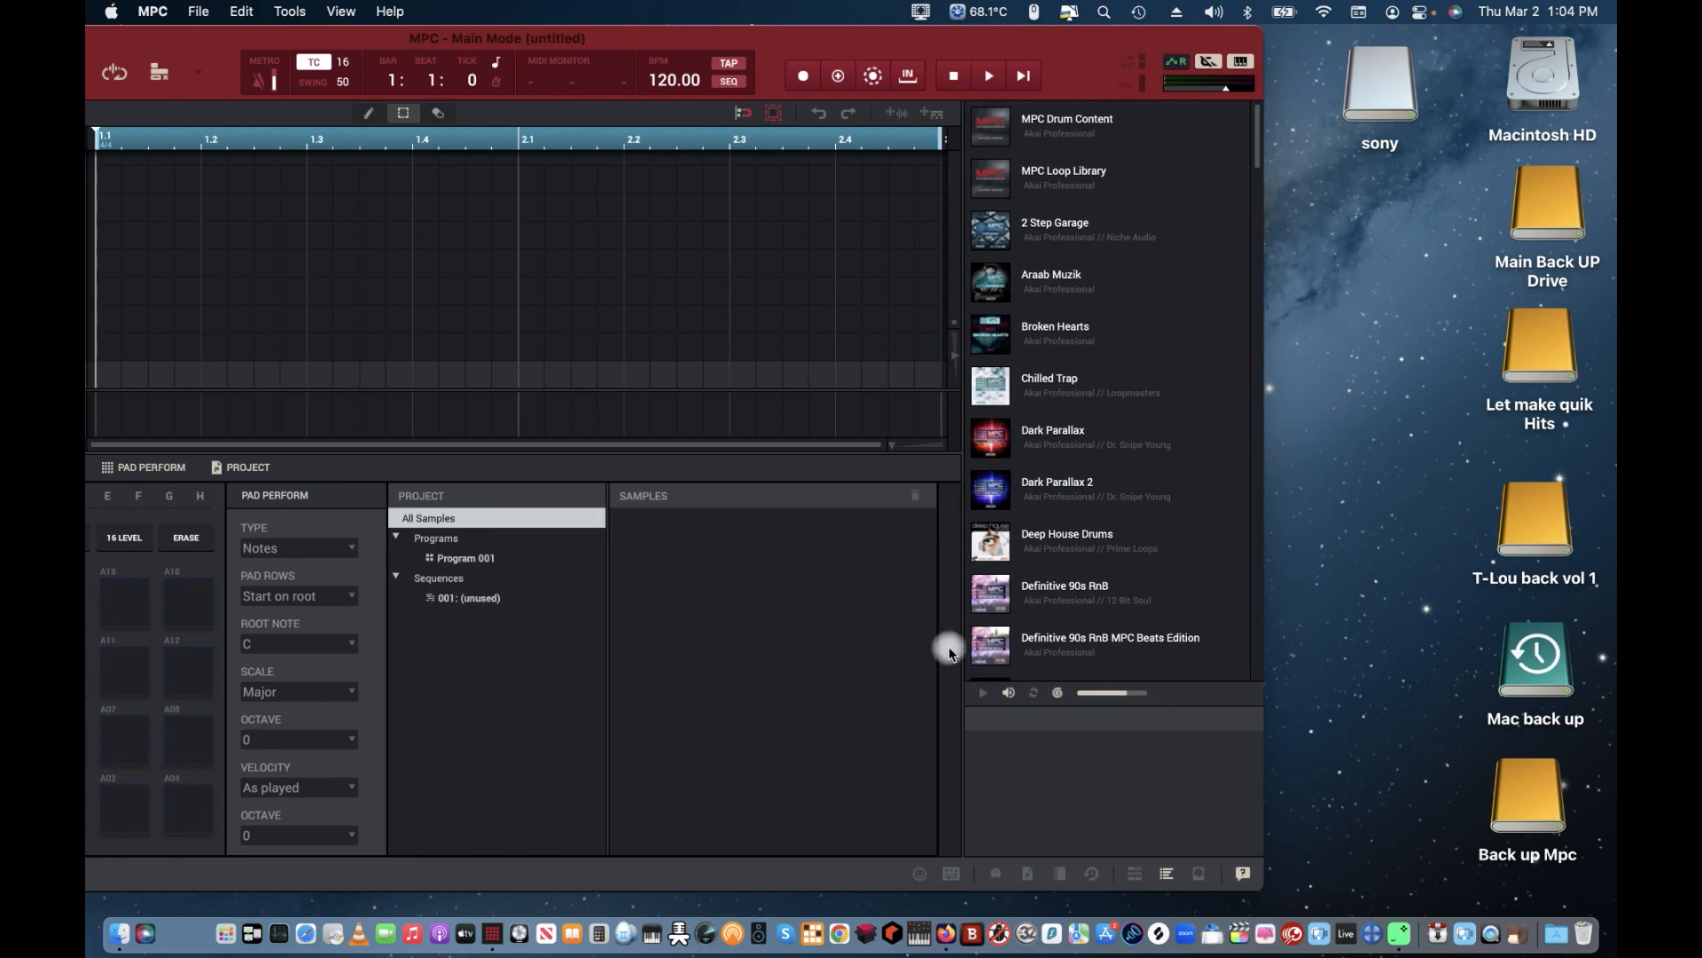
{"action": "left_click_drag", "start_coordinate": [643, 51], "coordinate": [969, 43]}
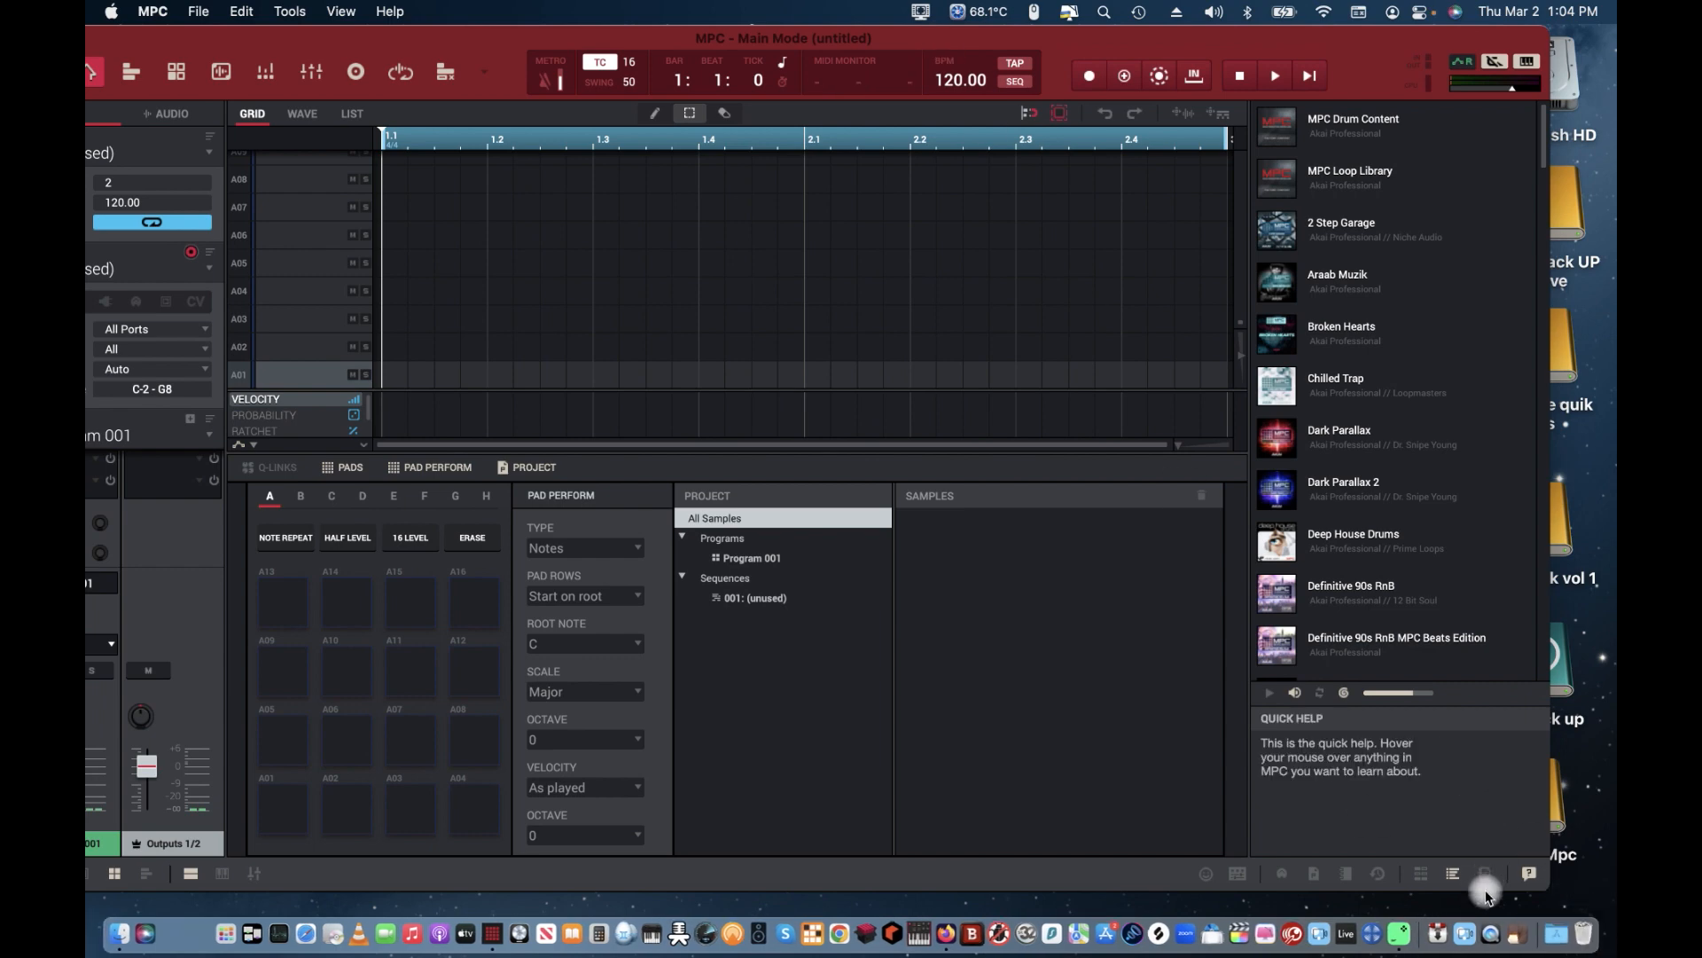
{"action": "left_click", "coordinate": [1468, 772]}
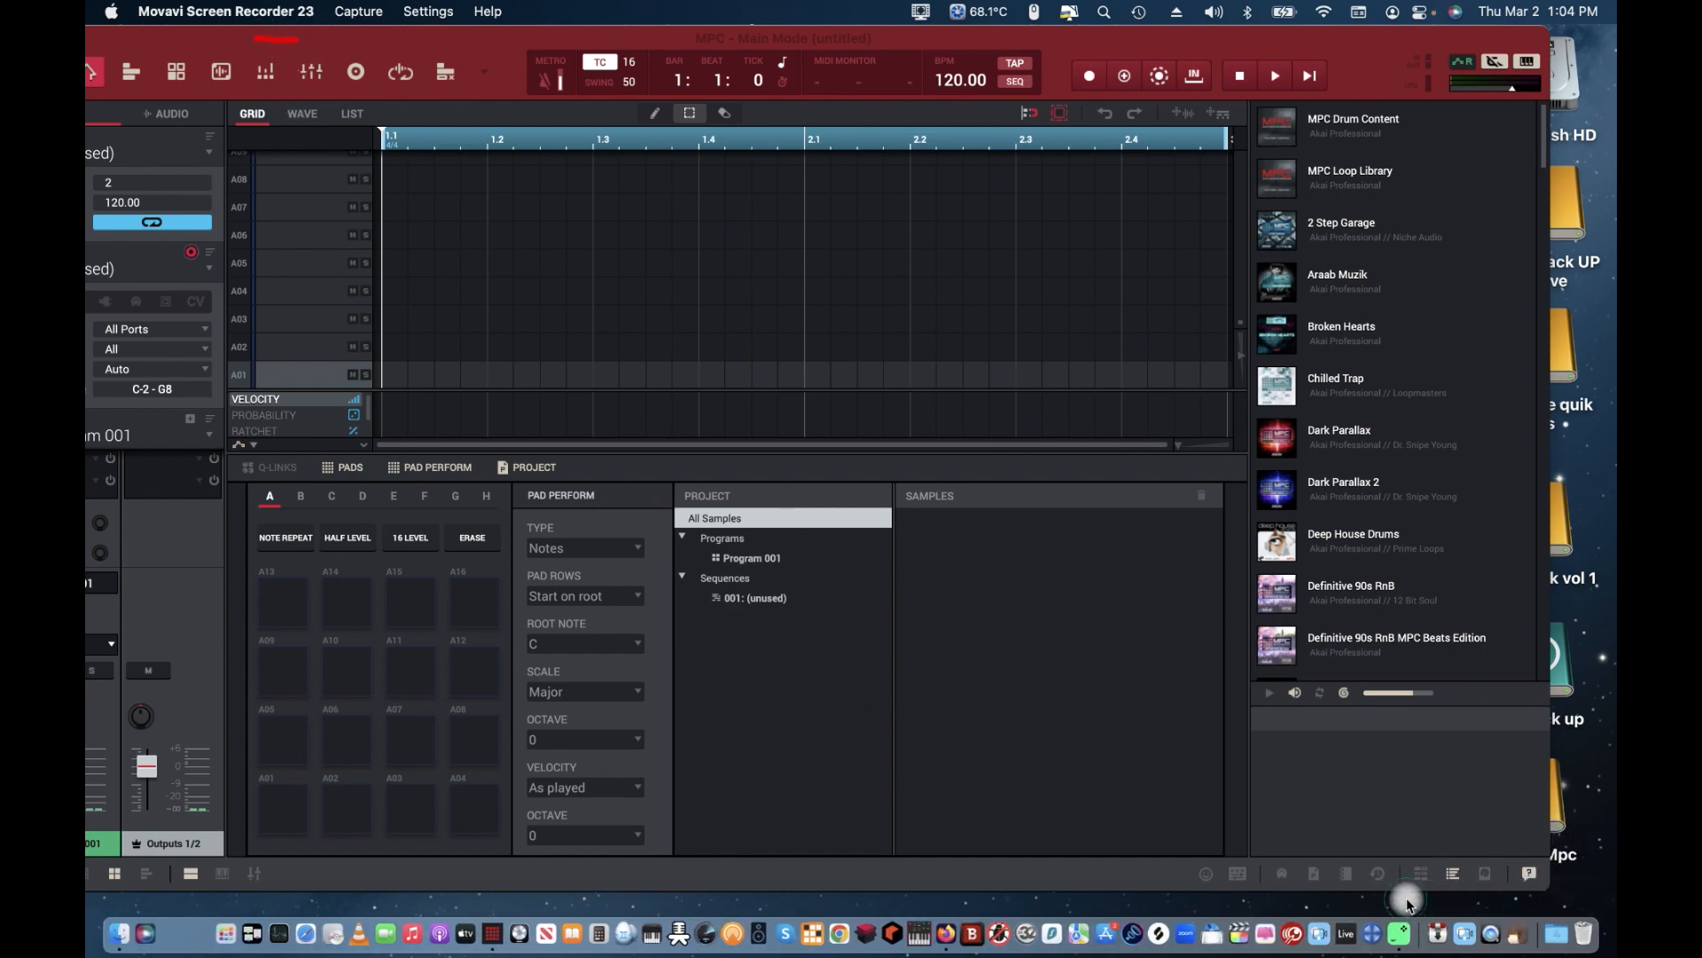
{"action": "left_click", "coordinate": [370, 41]}
{"action": "left_click_drag", "start_coordinate": [370, 40], "coordinate": [450, 46]}
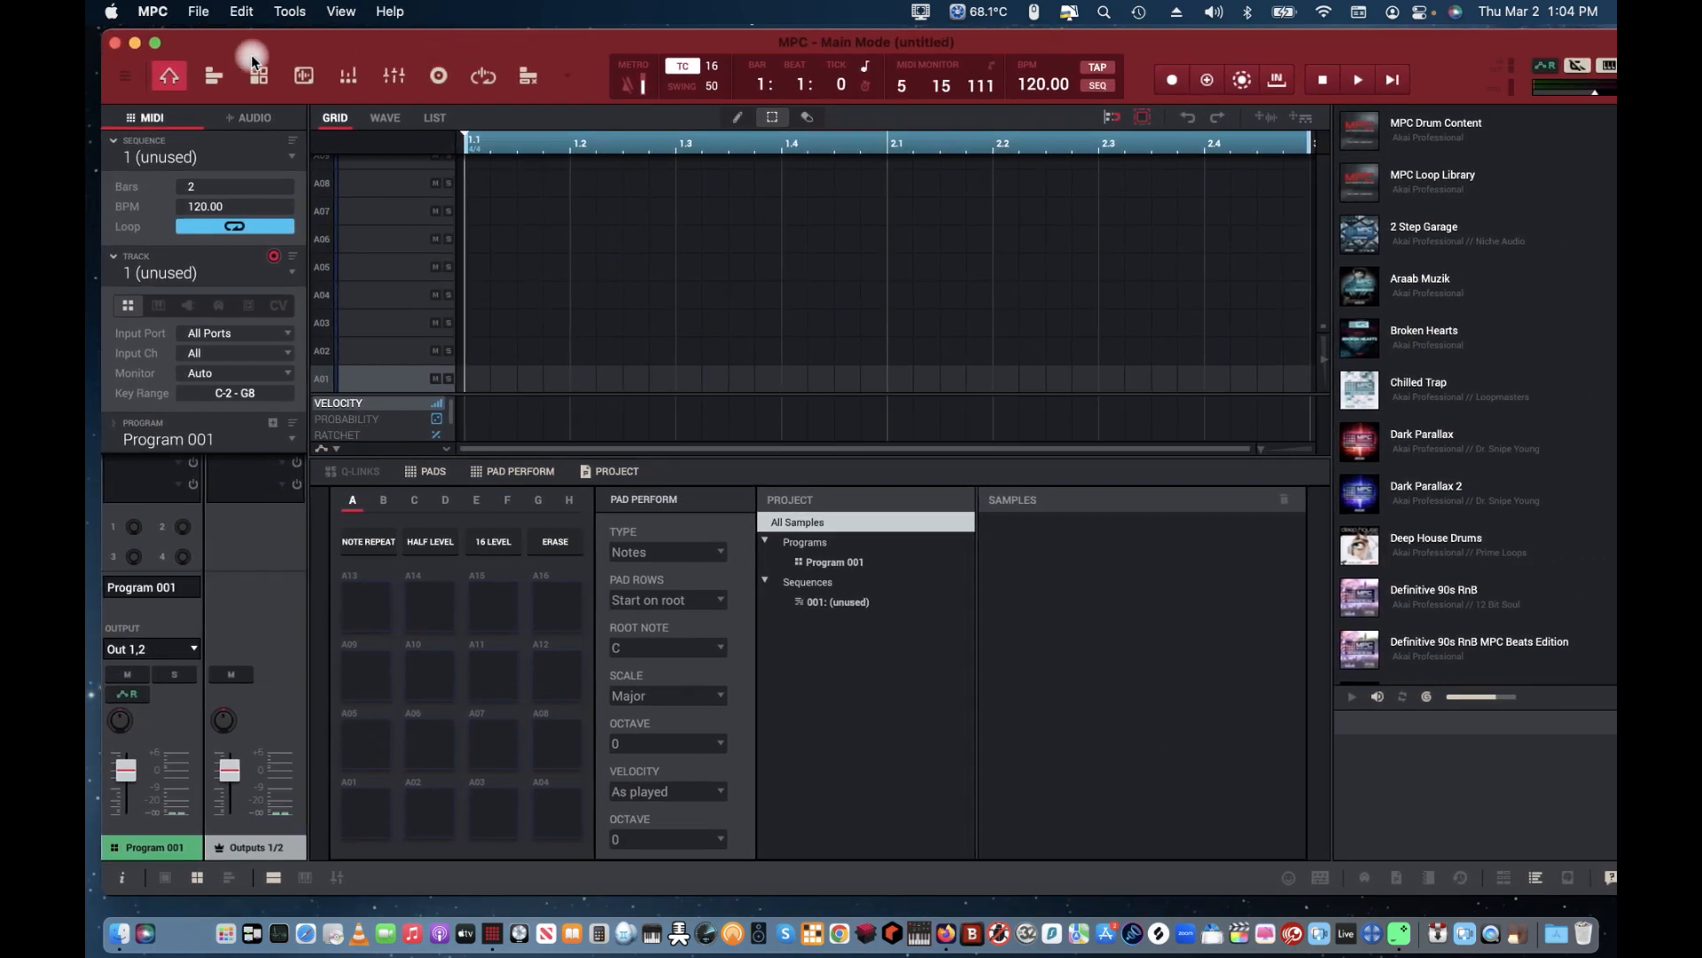
Step: Reopen the MPC preferences and examine the MIDI / Sync port settings, pointing out the MPK mini play input options
{"action": "left_click", "coordinate": [152, 12]}
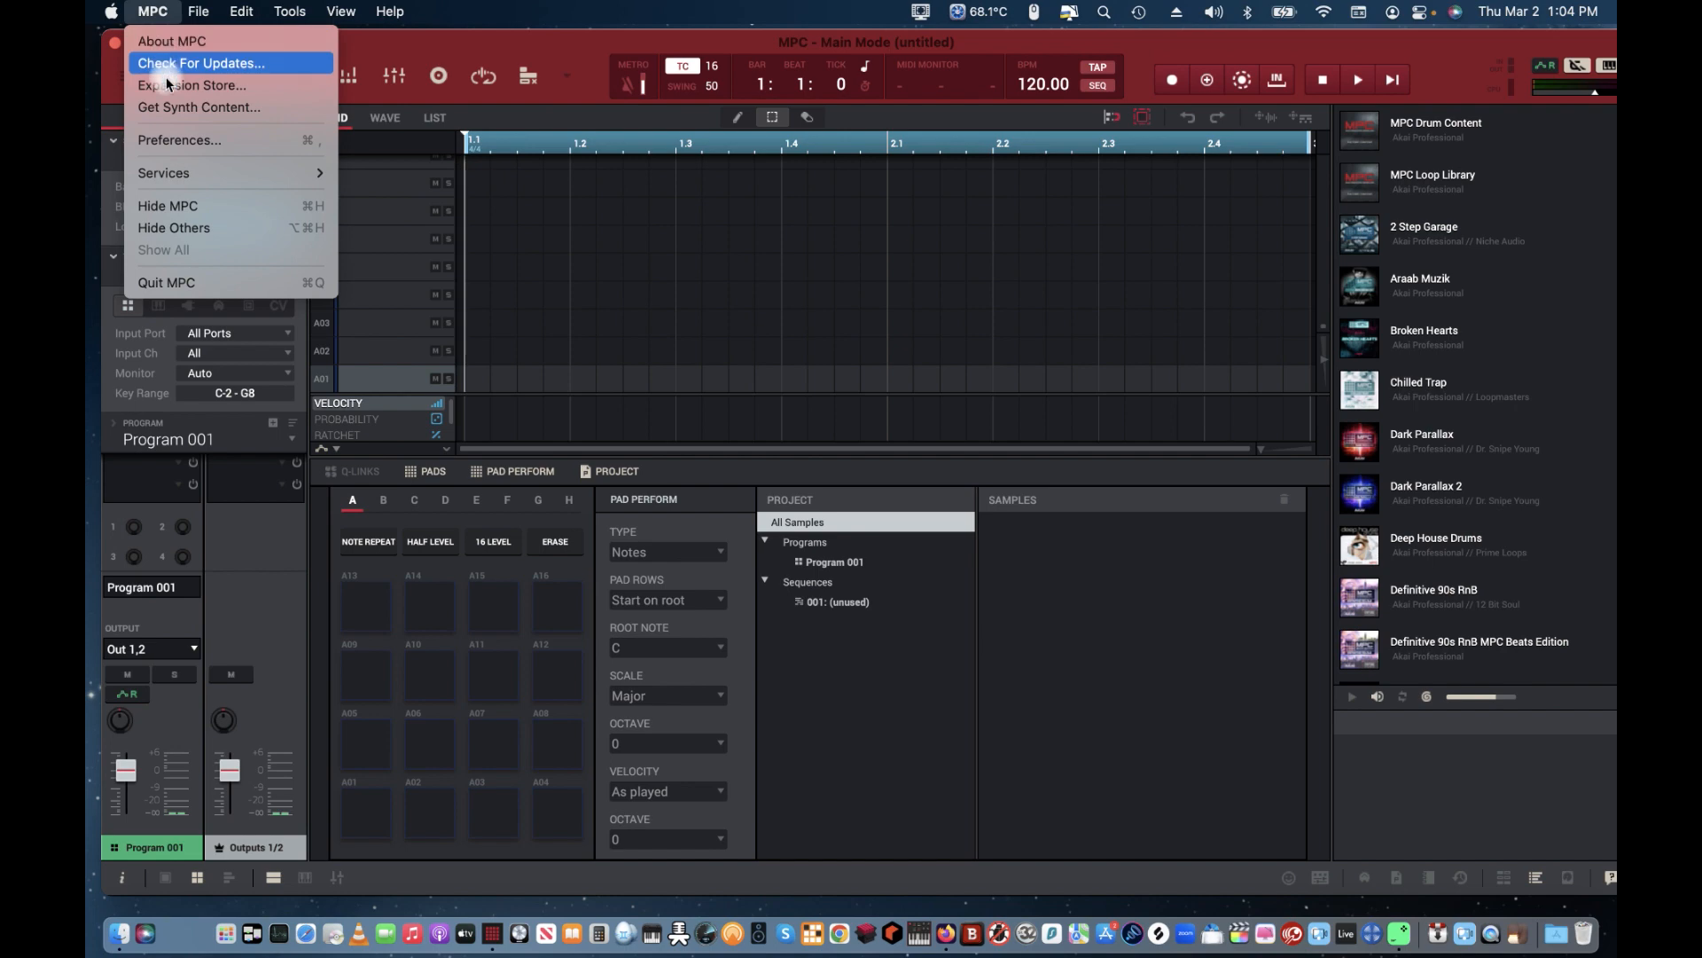
{"action": "left_click", "coordinate": [170, 138]}
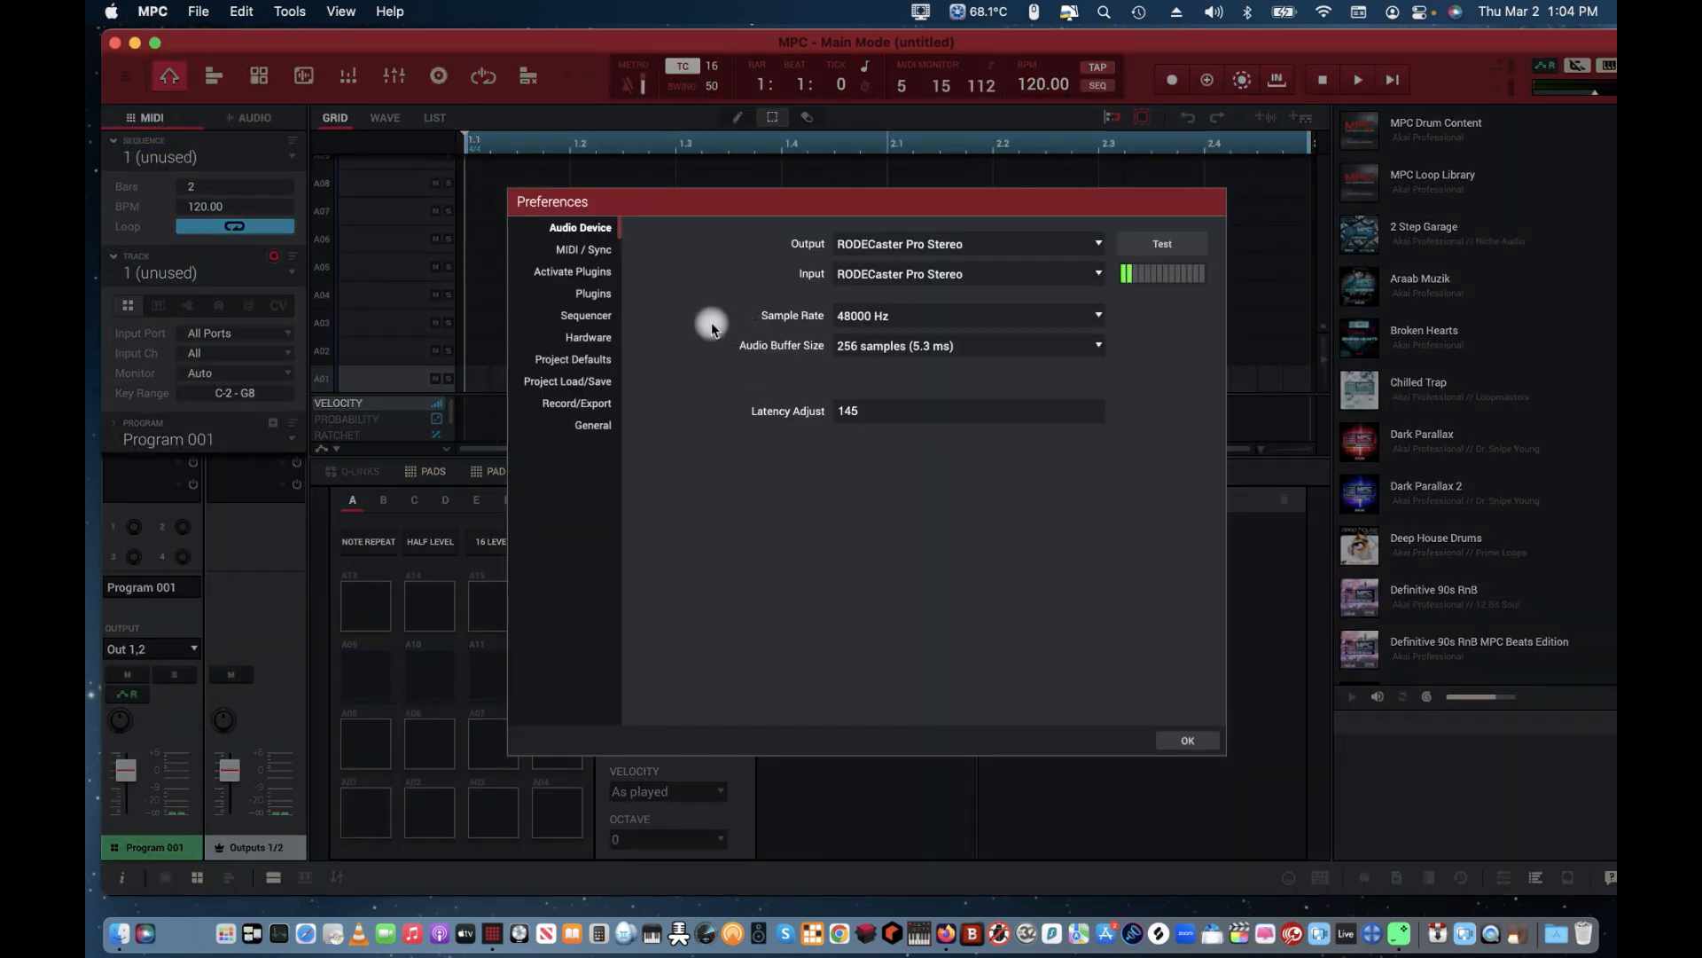
{"action": "left_click", "coordinate": [577, 248]}
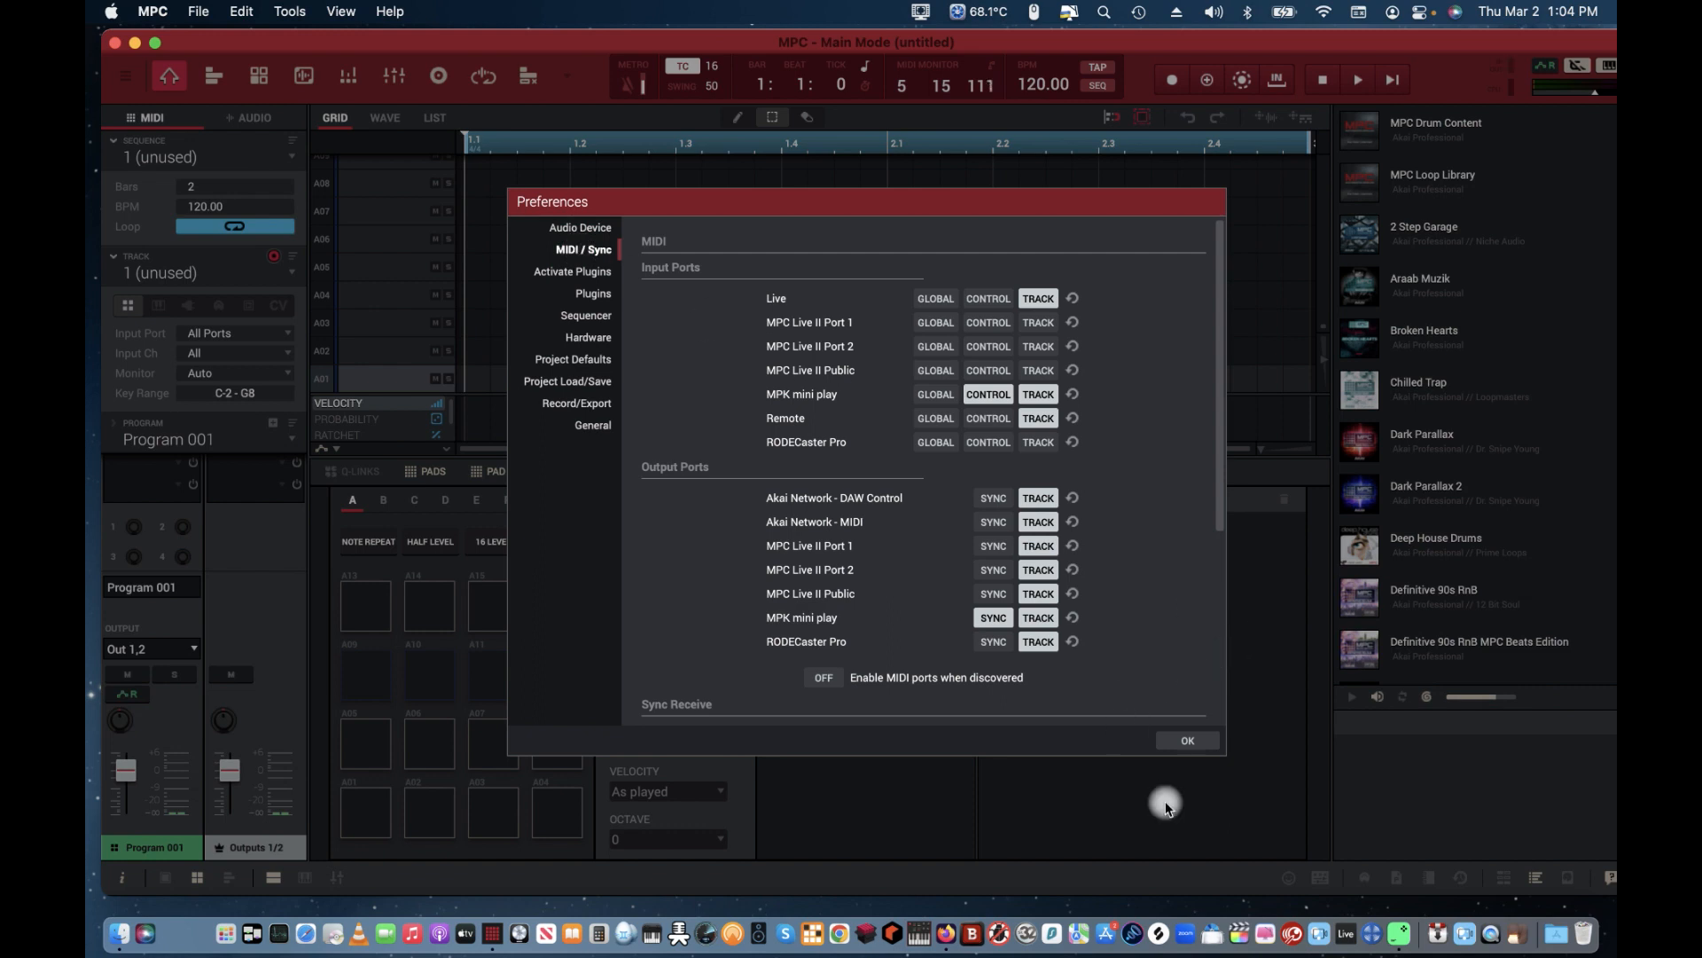
{"action": "left_click", "coordinate": [1403, 901]}
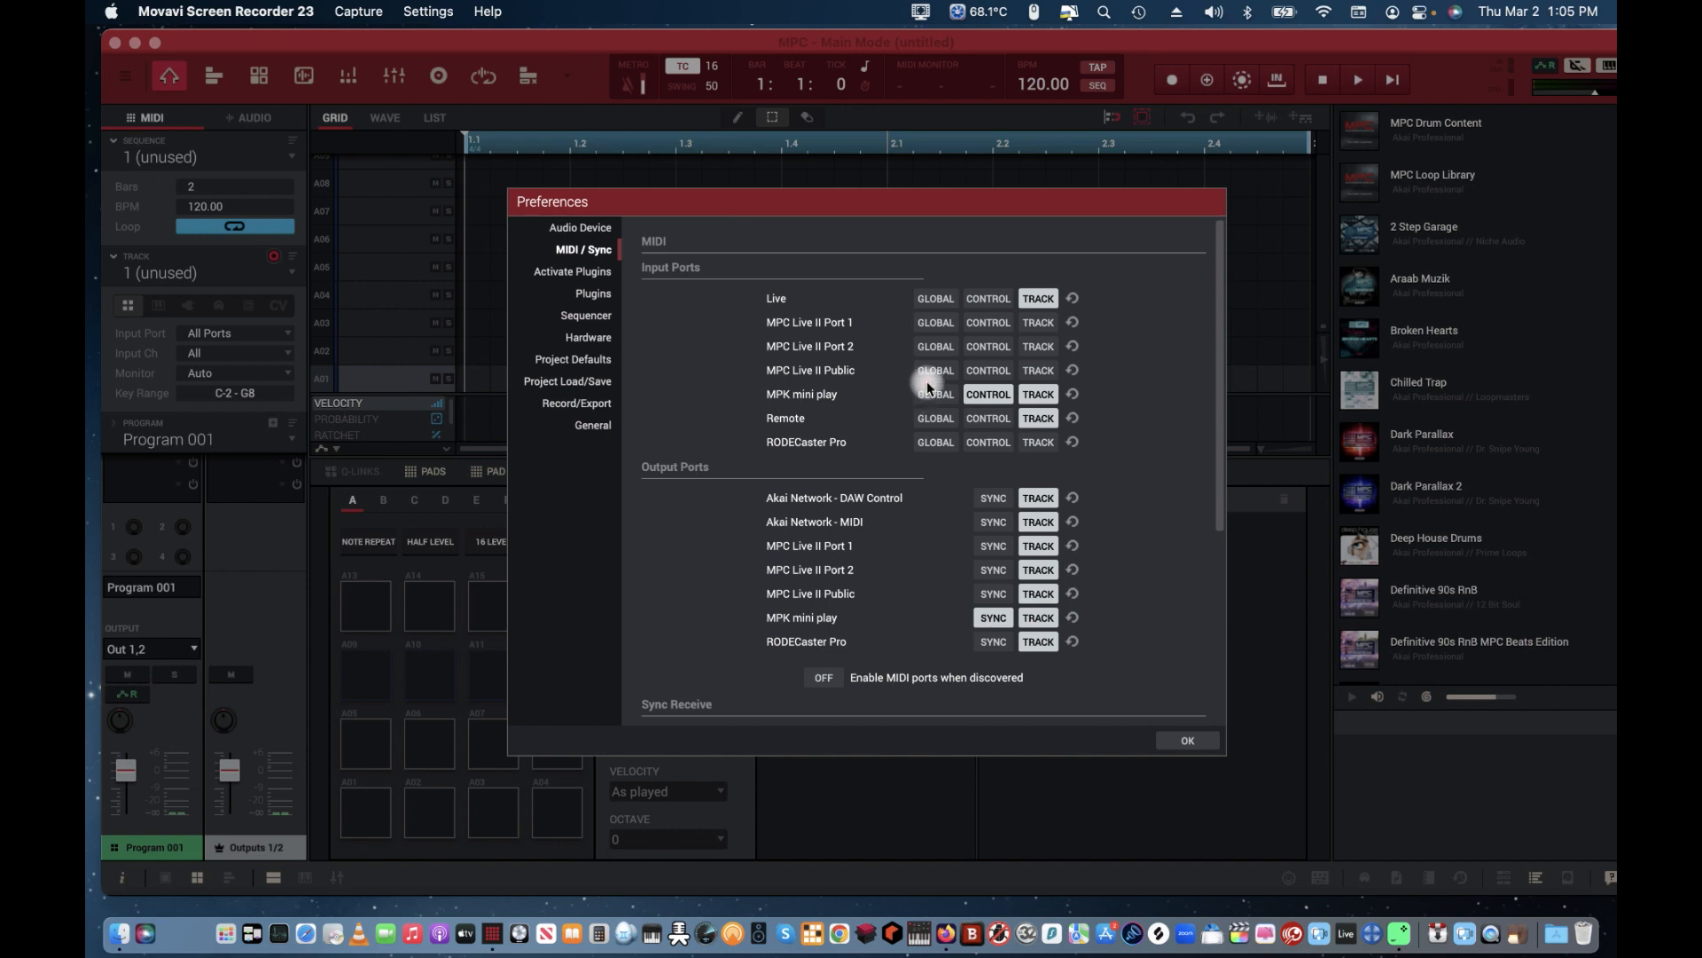
{"action": "mouse_move", "coordinate": [912, 388]}
{"action": "left_mouse_down"}
{"action": "mouse_move", "coordinate": [1029, 411]}
{"action": "mouse_move", "coordinate": [1082, 397]}
{"action": "left_mouse_up"}
{"action": "mouse_move", "coordinate": [1090, 384]}
{"action": "left_mouse_down"}
{"action": "mouse_move", "coordinate": [902, 385]}
{"action": "mouse_move", "coordinate": [998, 409]}
{"action": "mouse_move", "coordinate": [1092, 408]}
{"action": "mouse_move", "coordinate": [1098, 381]}
{"action": "left_mouse_up"}
Step: Review the plugin activation list and the VST folder settings in the preferences
{"action": "left_click", "coordinate": [569, 272]}
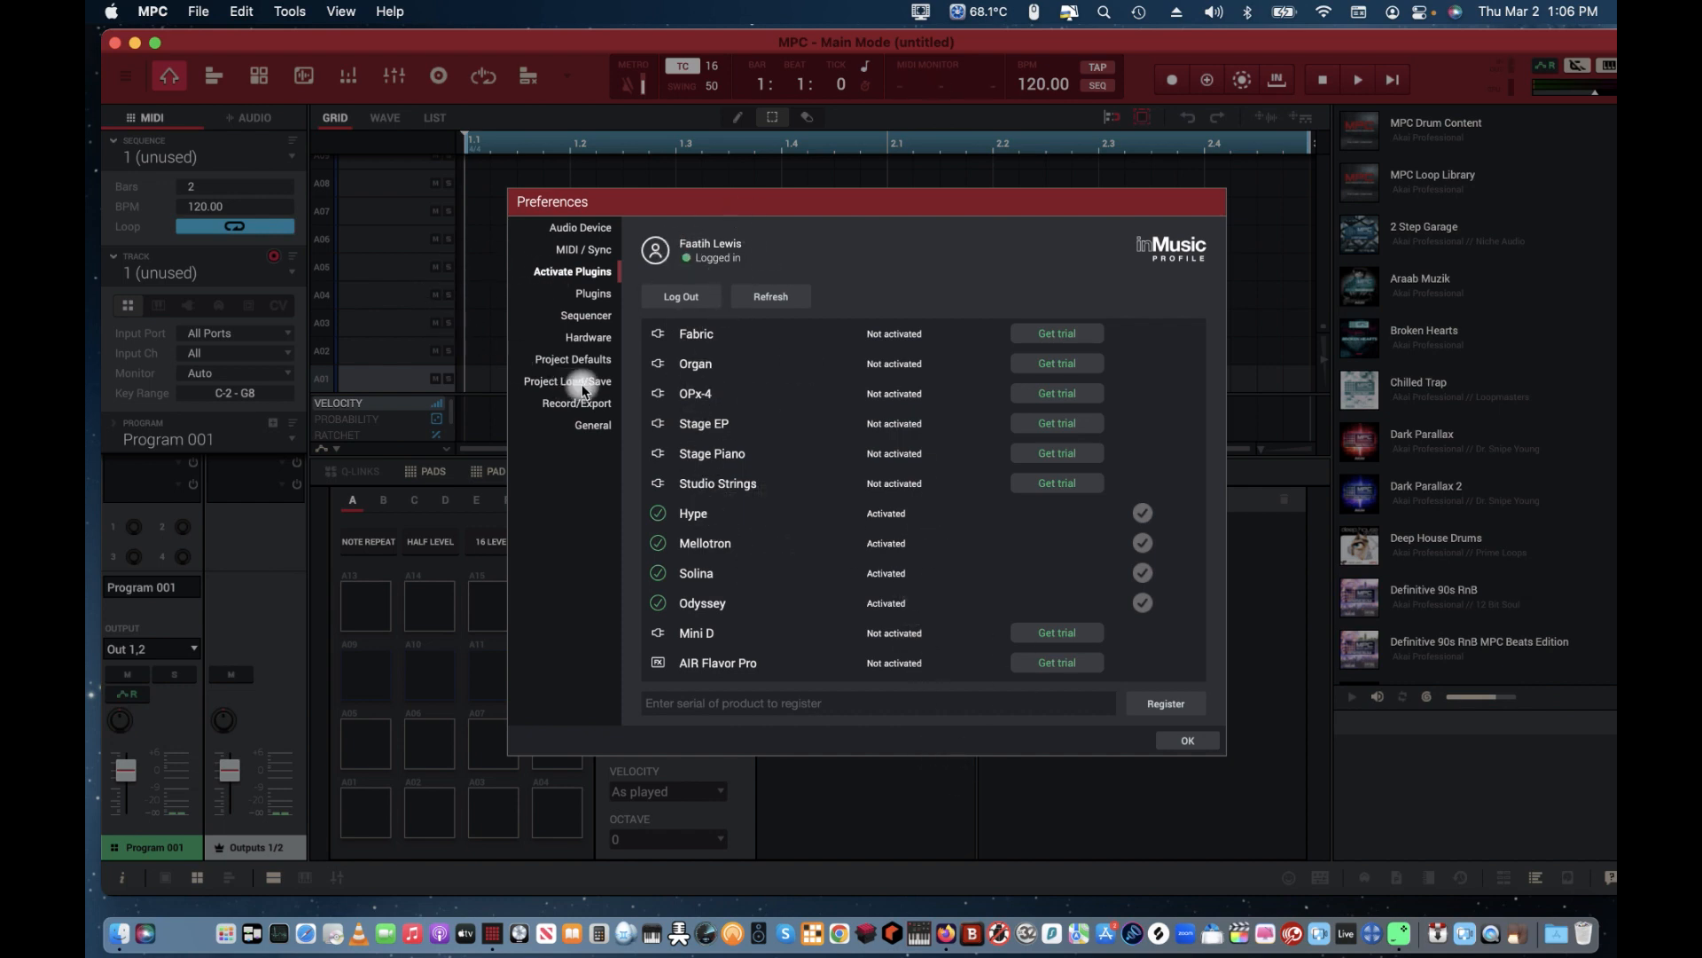
{"action": "left_click", "coordinate": [594, 293]}
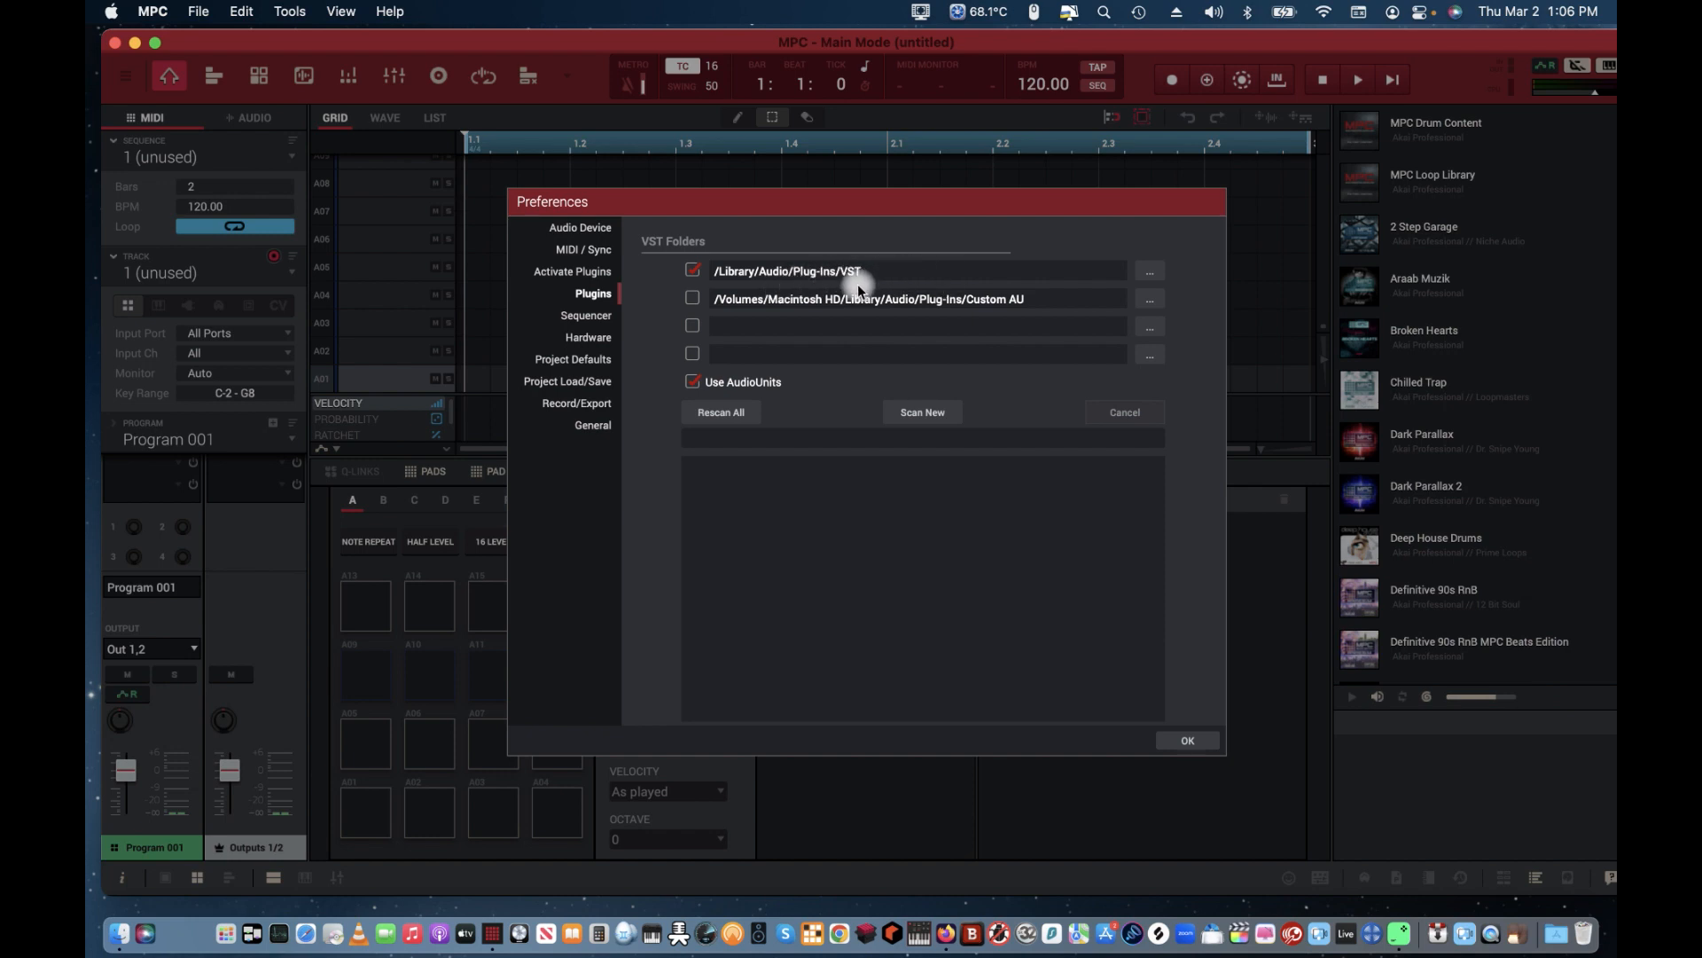
{"action": "left_click", "coordinate": [1146, 273]}
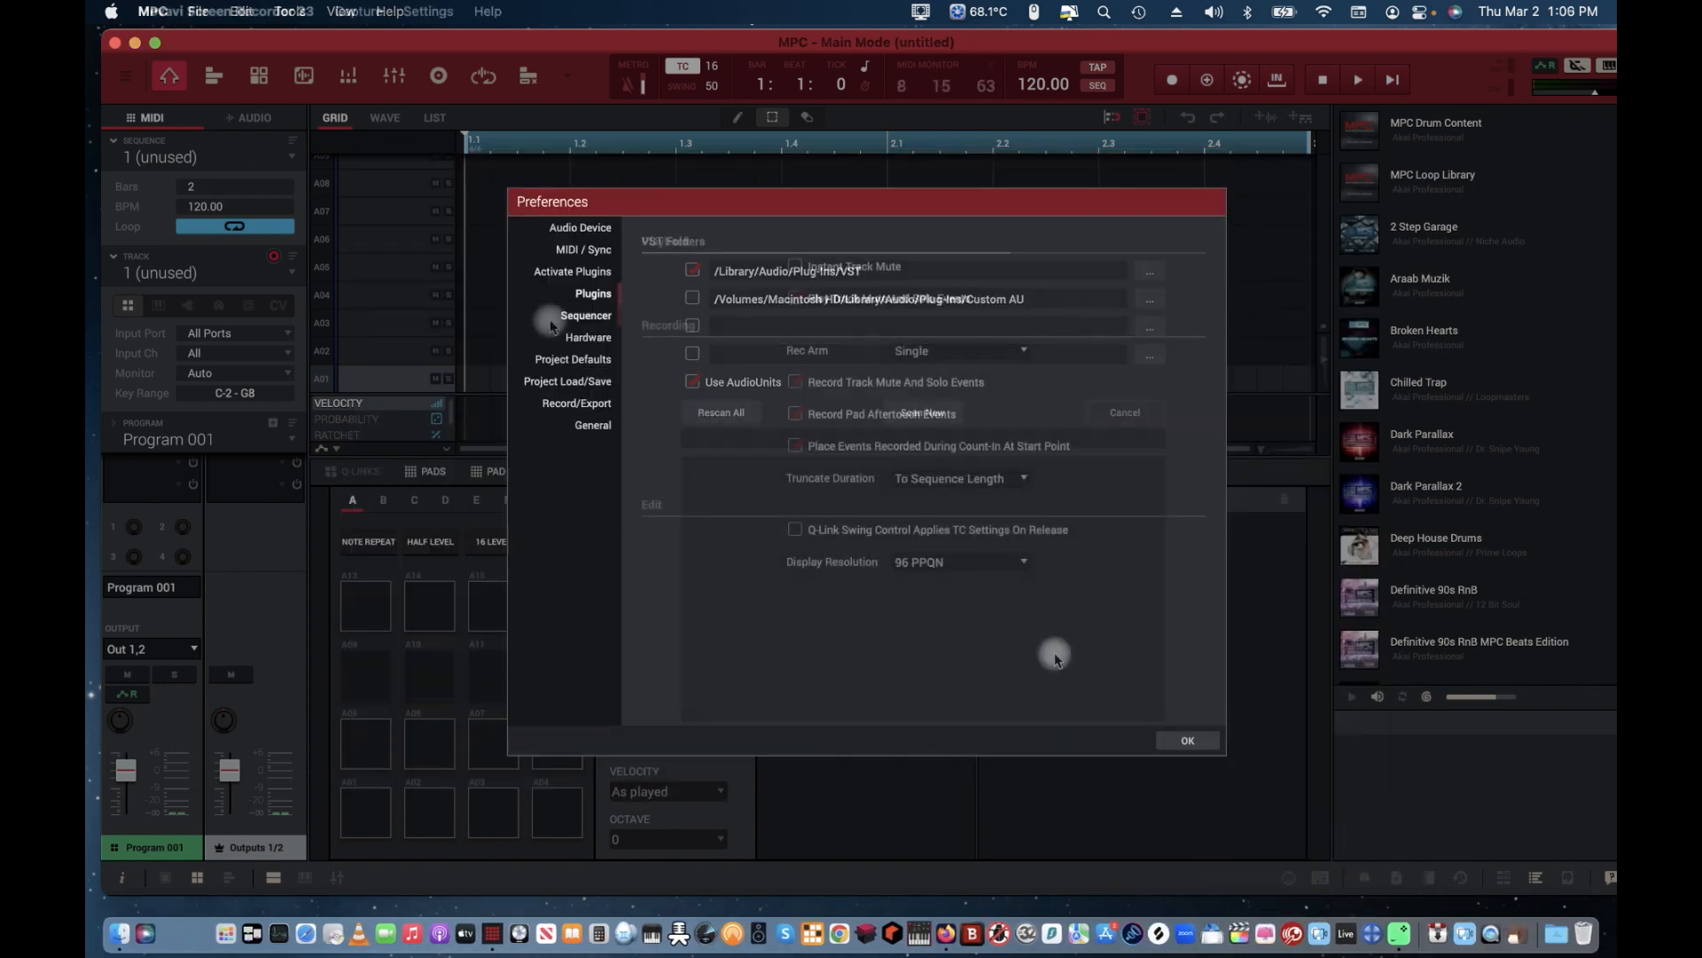
Step: Review the Sequencer preferences and look through the Rec Arm choices without changing the selection
{"action": "left_click", "coordinate": [549, 321]}
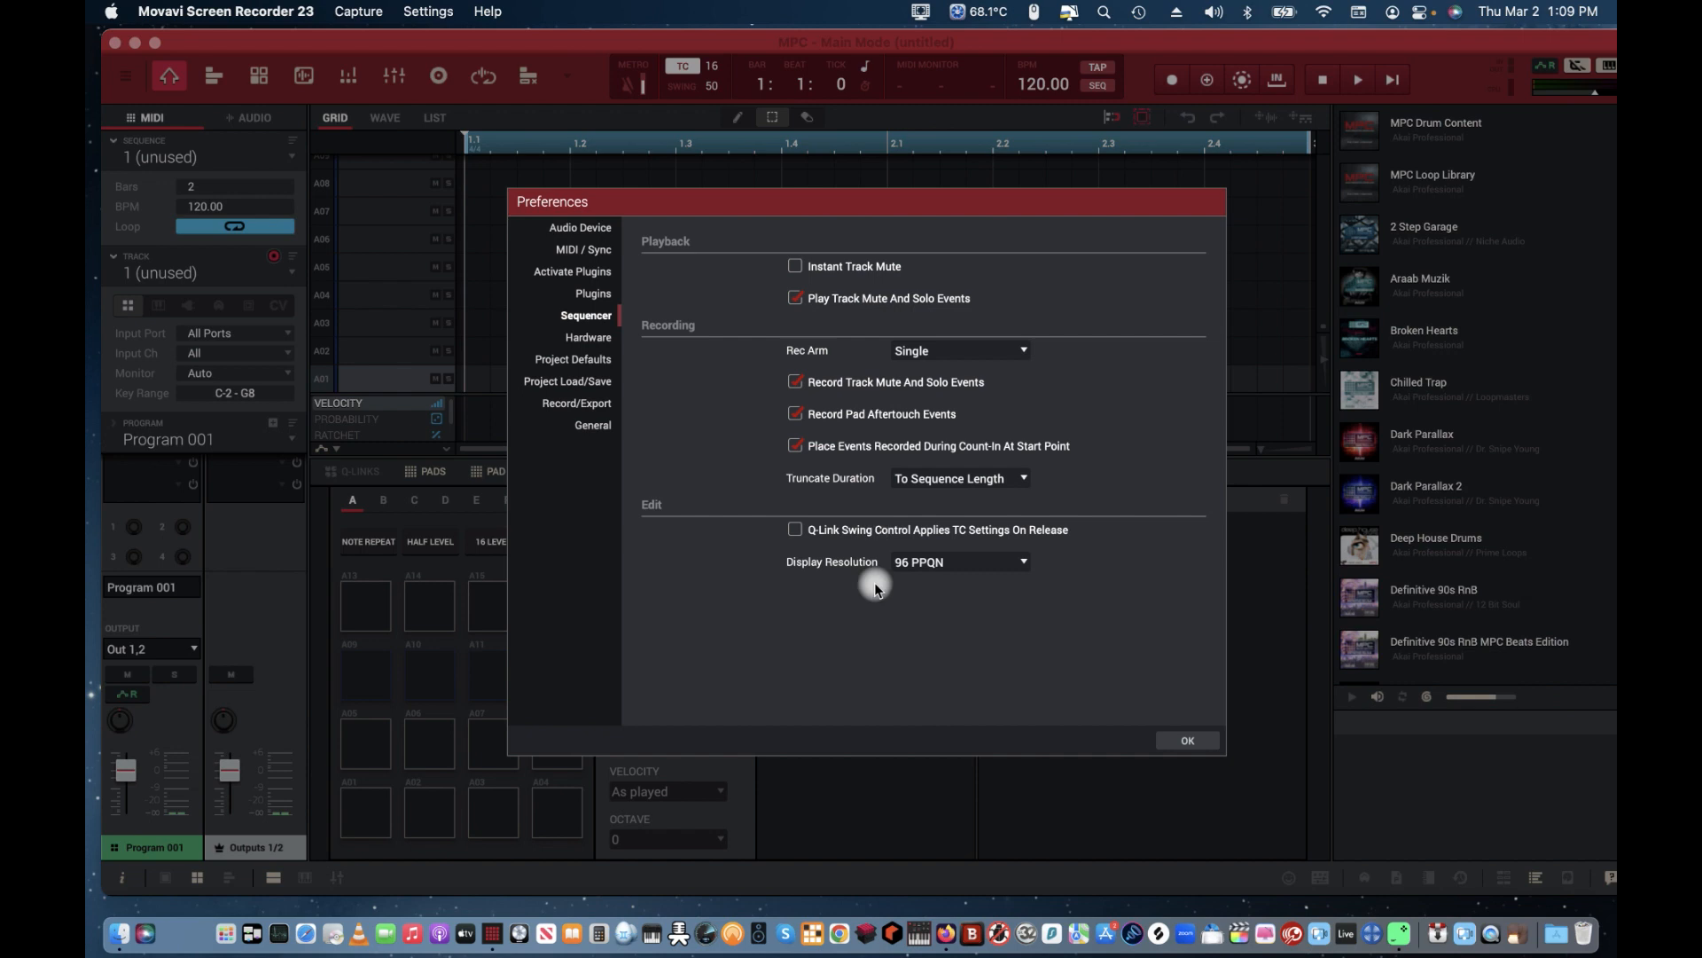
{"action": "left_click", "coordinate": [997, 348]}
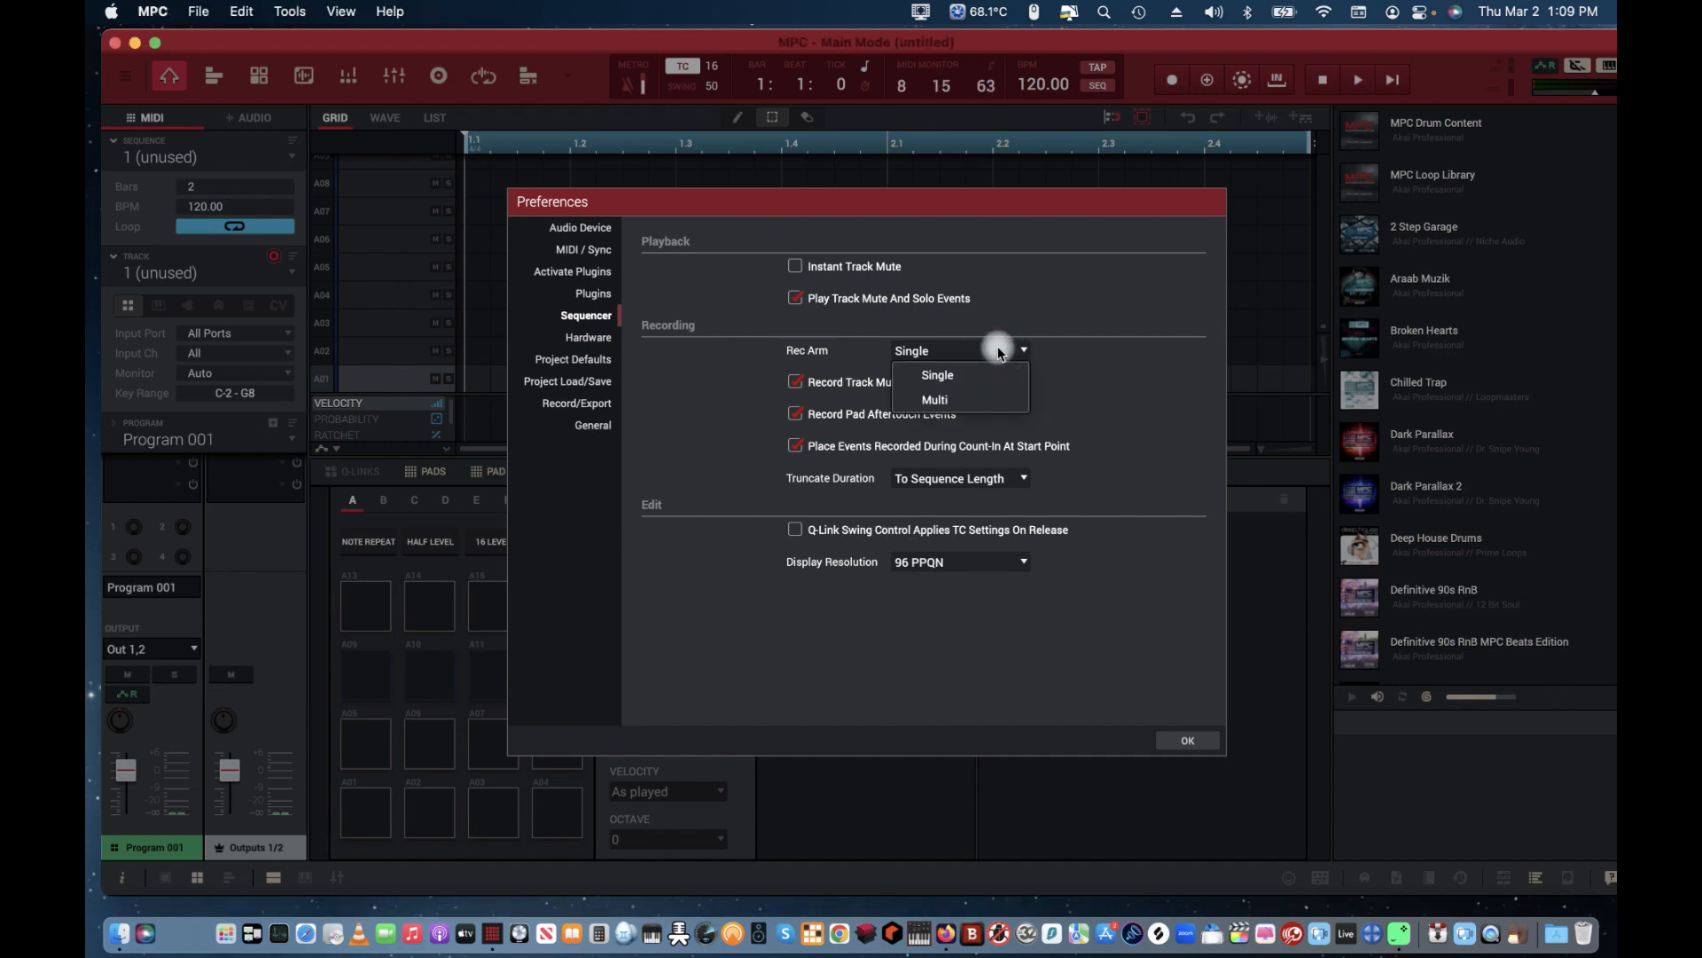
{"action": "left_click", "coordinate": [1063, 277]}
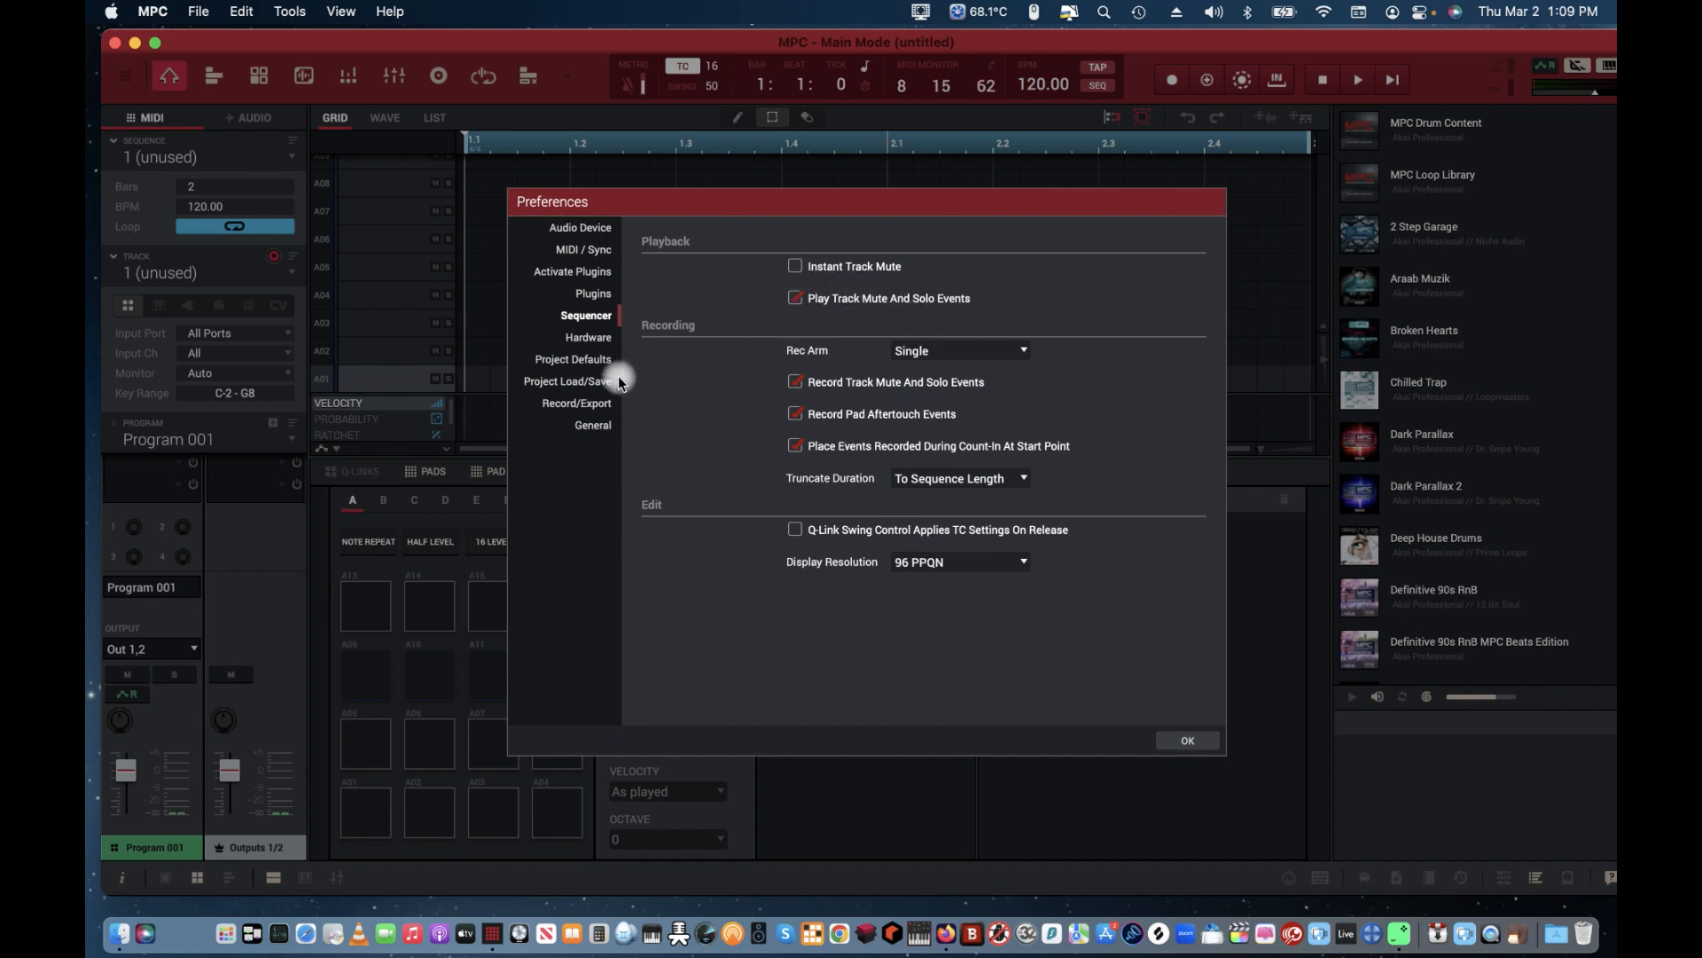
Step: Examine the Hardware preferences from pad sensitivity through footswitch, tap tempo and global pitch bend settings
{"action": "left_click", "coordinate": [590, 339]}
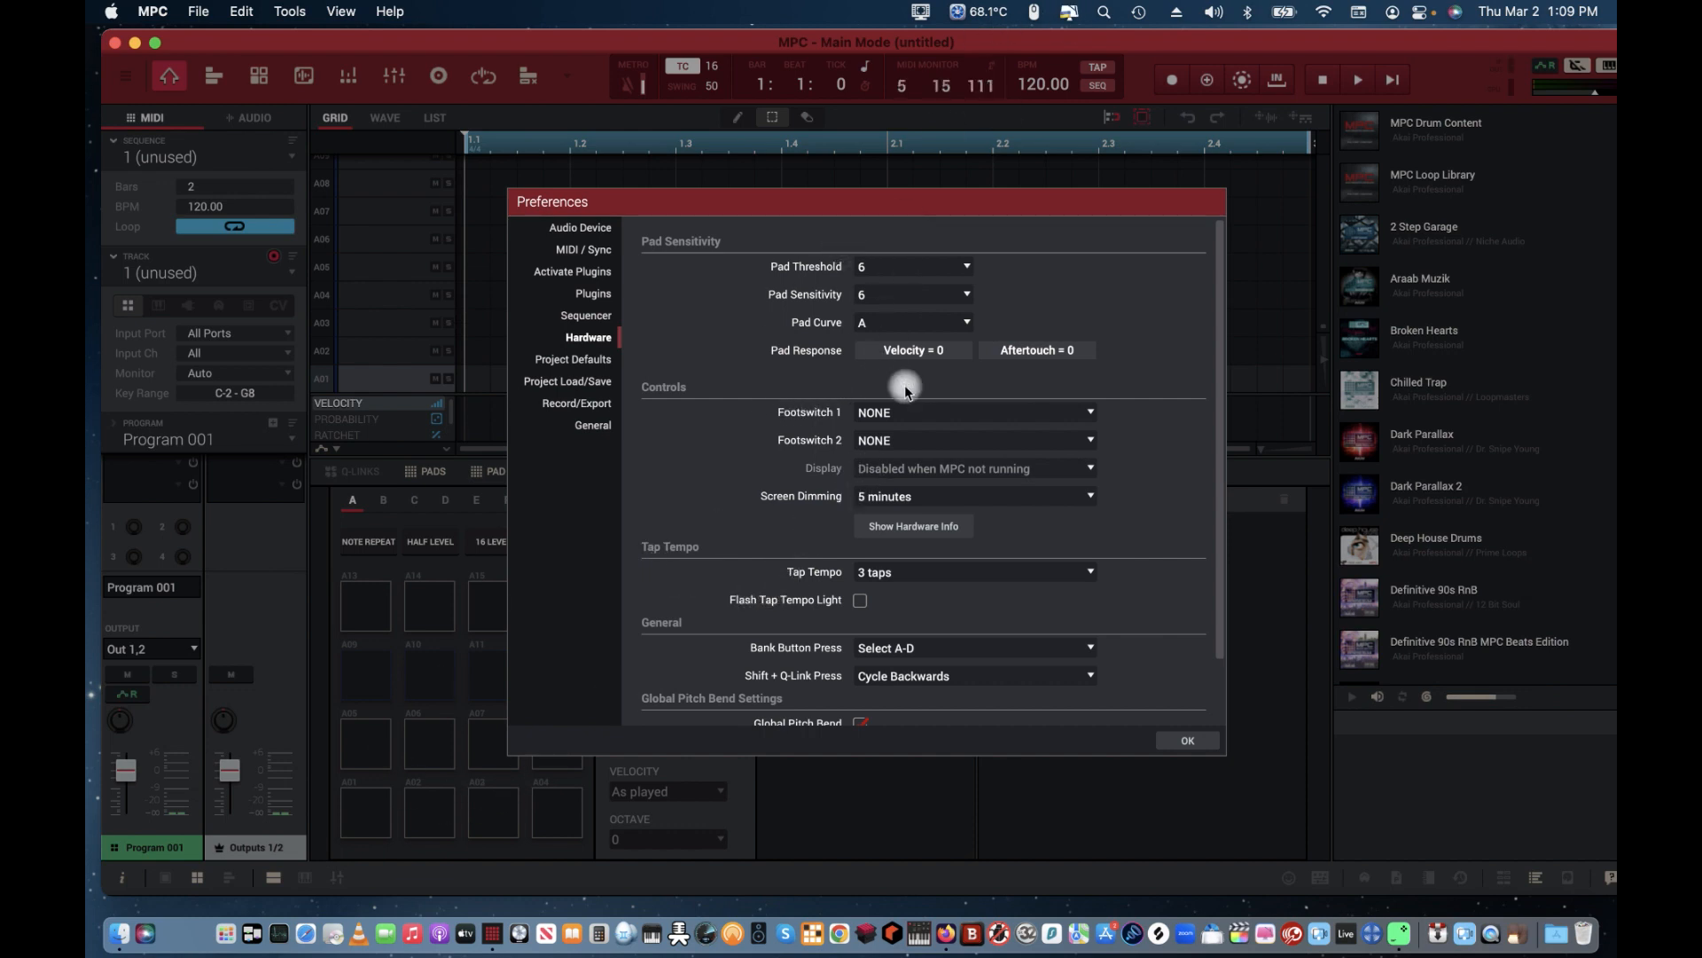
{"action": "scroll", "coordinate": [901, 343], "scroll_direction": "down", "scroll_amount": 2}
{"action": "scroll", "coordinate": [921, 365], "scroll_direction": "up", "scroll_amount": 2}
{"action": "scroll", "coordinate": [957, 330], "scroll_direction": "down", "scroll_amount": 1}
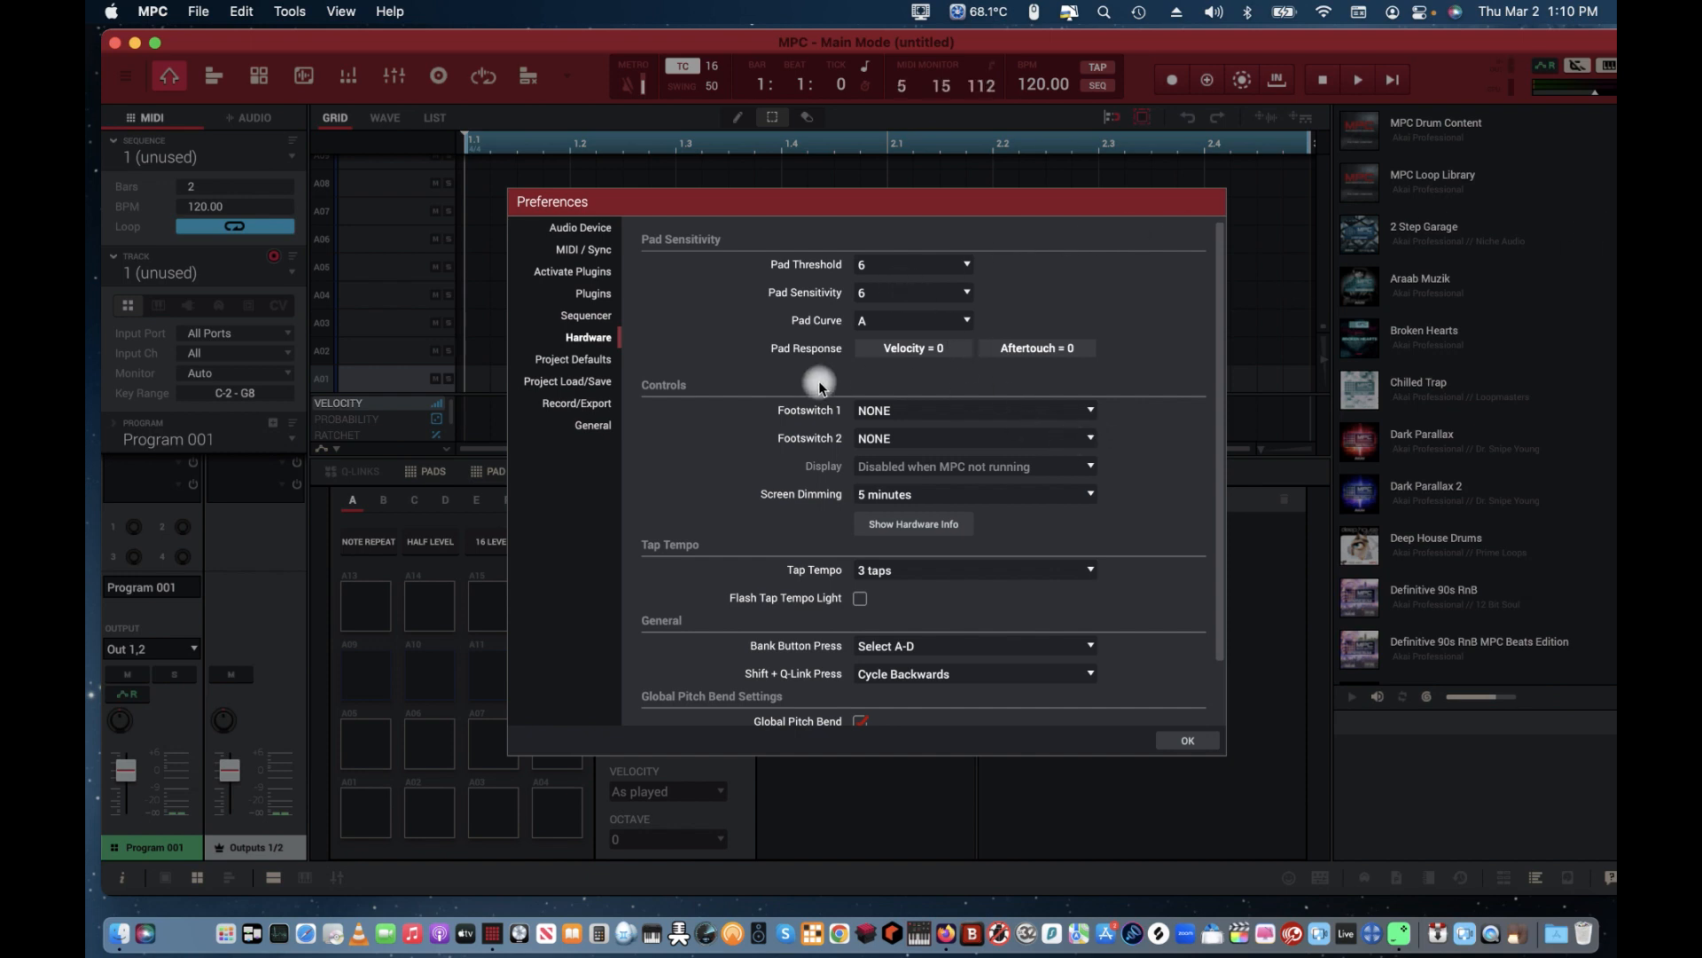
{"action": "scroll", "coordinate": [924, 465], "scroll_direction": "down", "scroll_amount": 1}
{"action": "scroll", "coordinate": [926, 467], "scroll_direction": "down", "scroll_amount": 3}
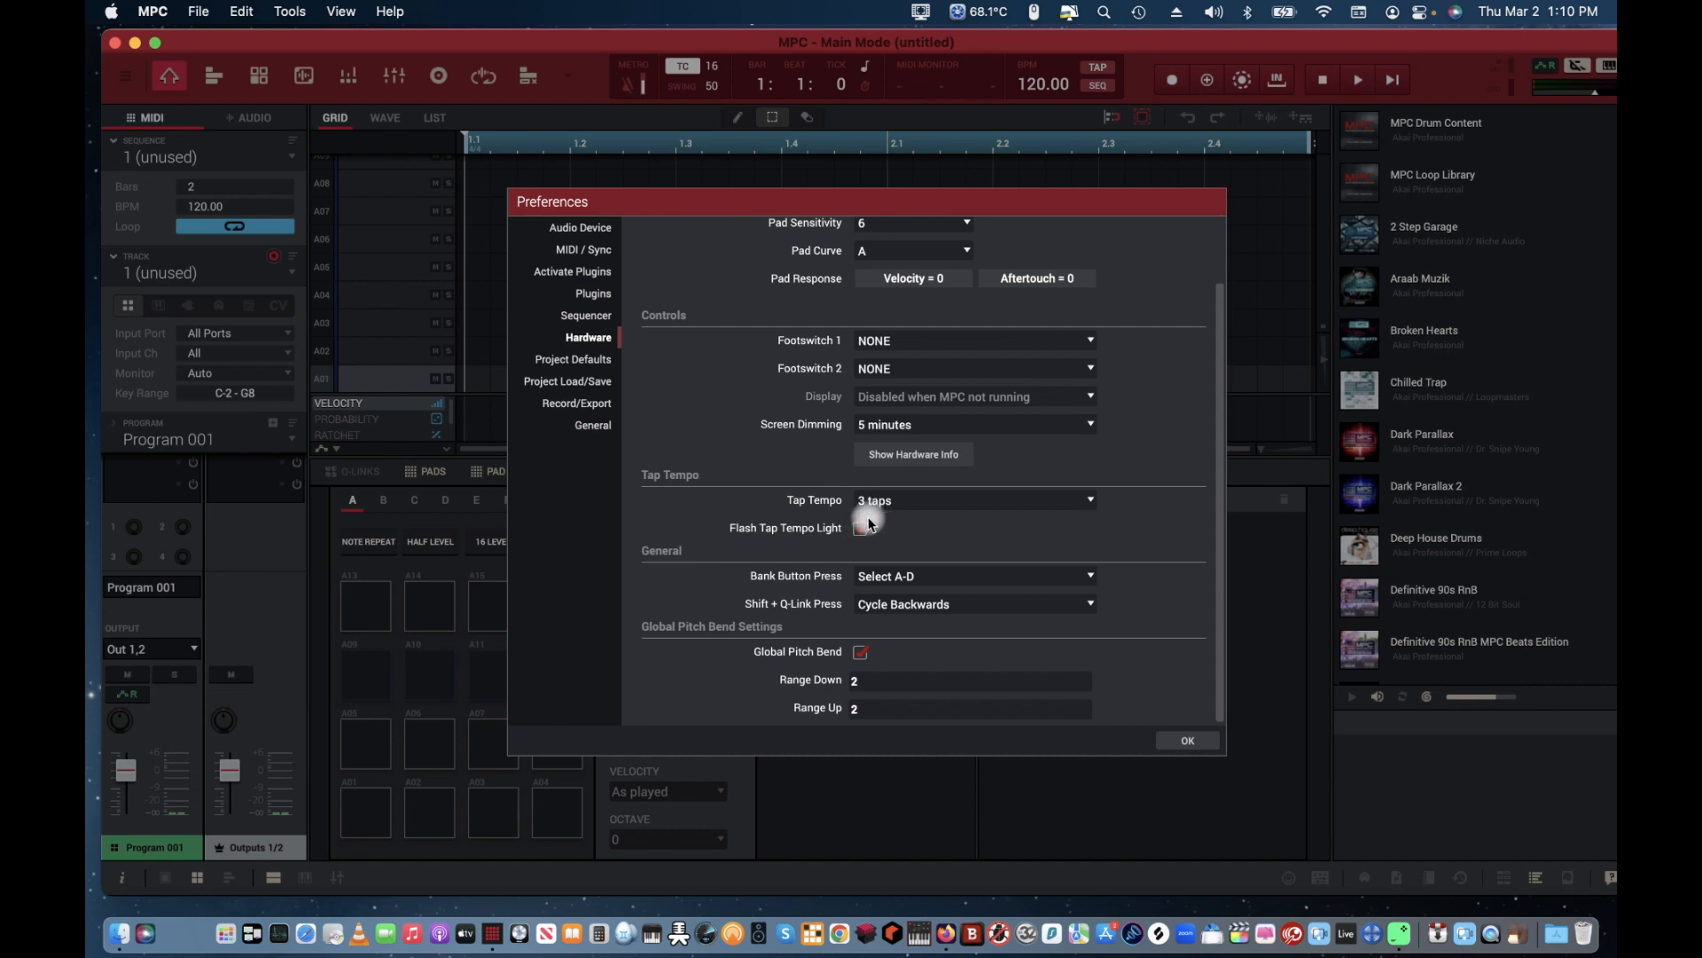
{"action": "left_click", "coordinate": [876, 523]}
Step: Display the connected controller's hardware information from the Hardware preferences and close it again
{"action": "scroll", "coordinate": [1142, 486], "scroll_direction": "up", "scroll_amount": 2}
{"action": "scroll", "coordinate": [1089, 493], "scroll_direction": "down", "scroll_amount": 2}
{"action": "left_click", "coordinate": [918, 456]}
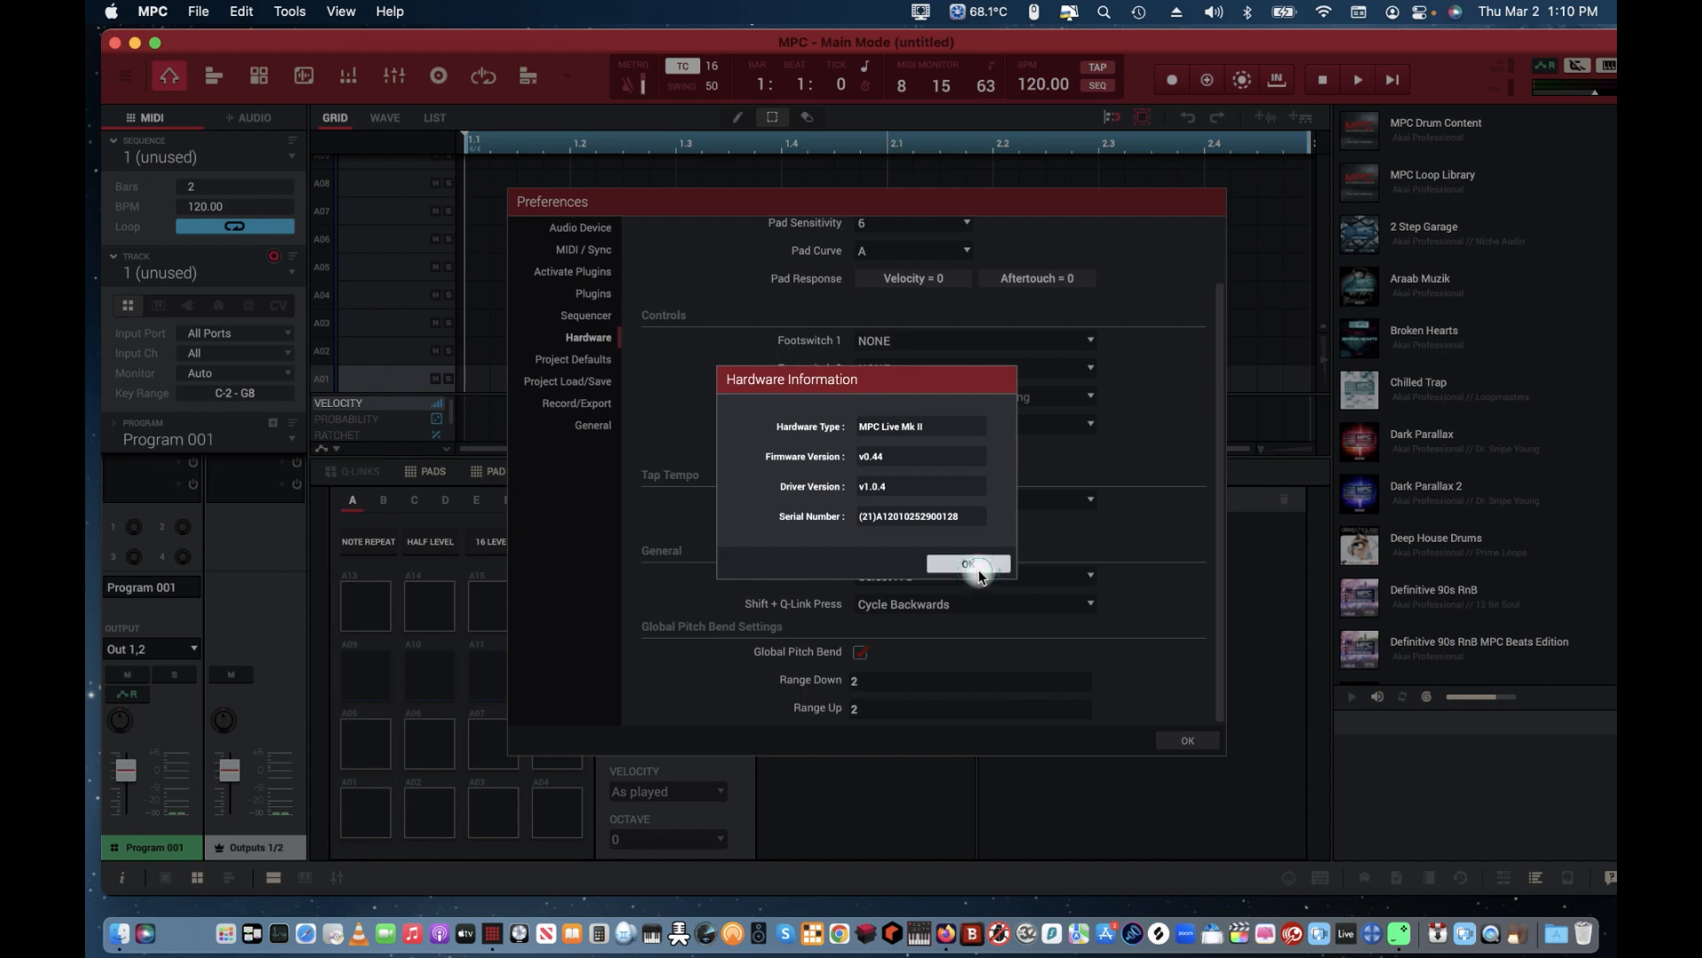
{"action": "left_click", "coordinate": [970, 565]}
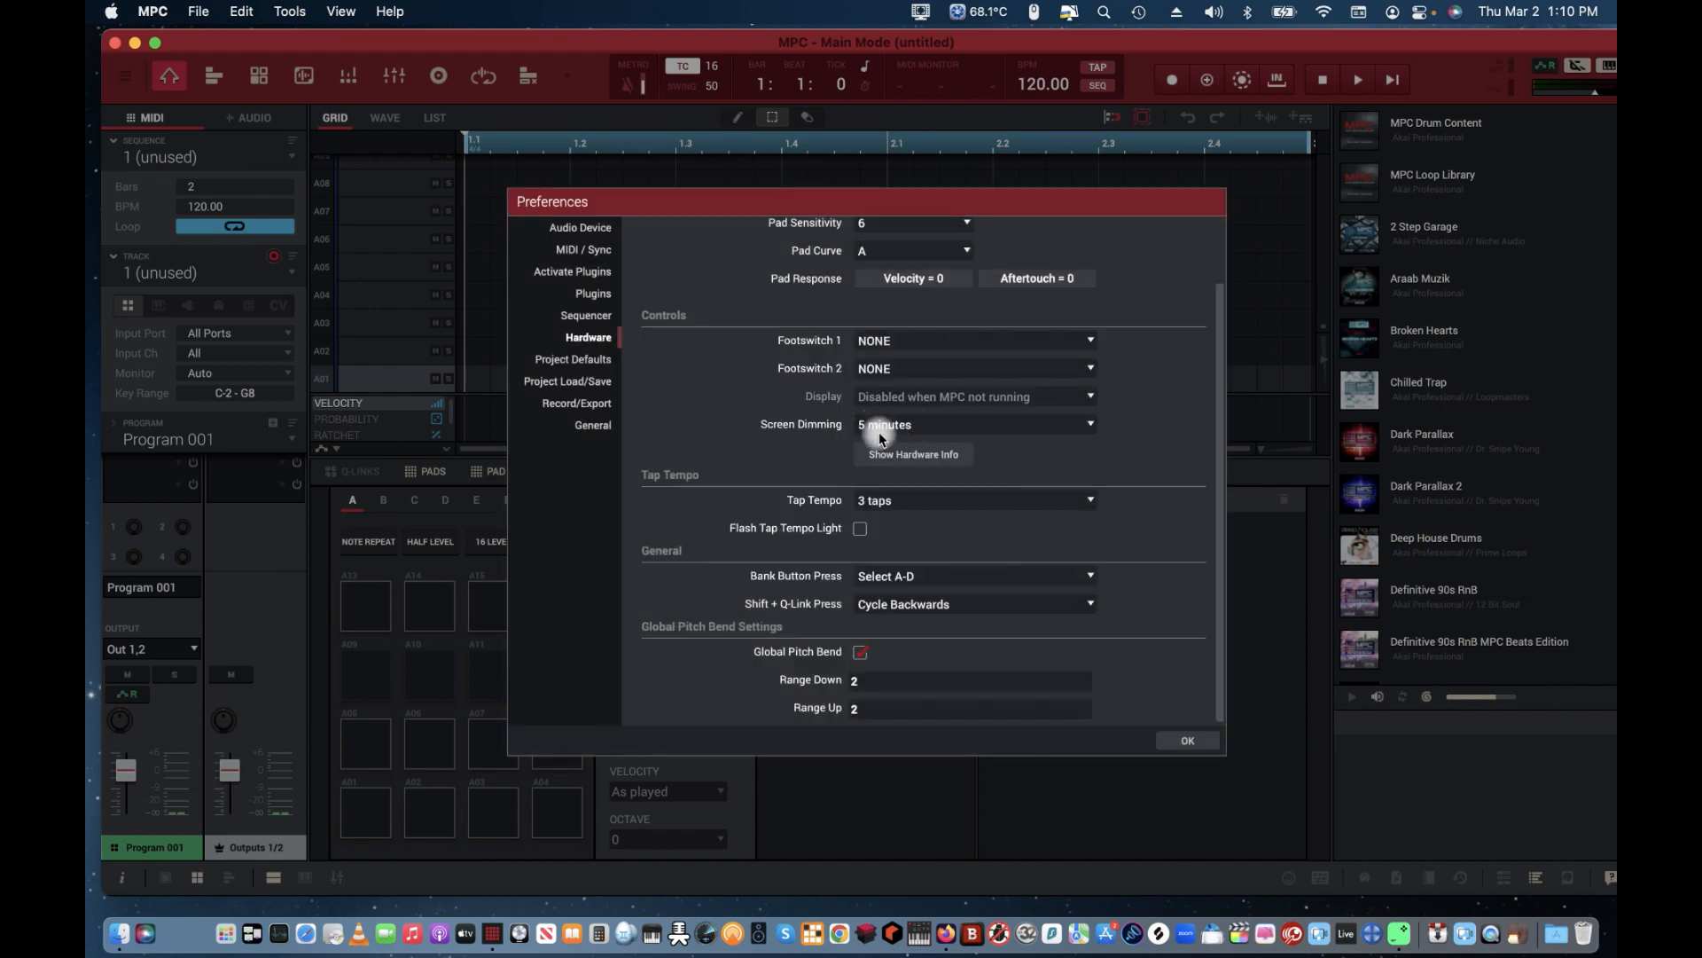
Step: In the Project Defaults preferences, look through the Default Pad Slice and Default Drum/Keygroup Filter options without changing either
{"action": "left_click", "coordinate": [587, 360]}
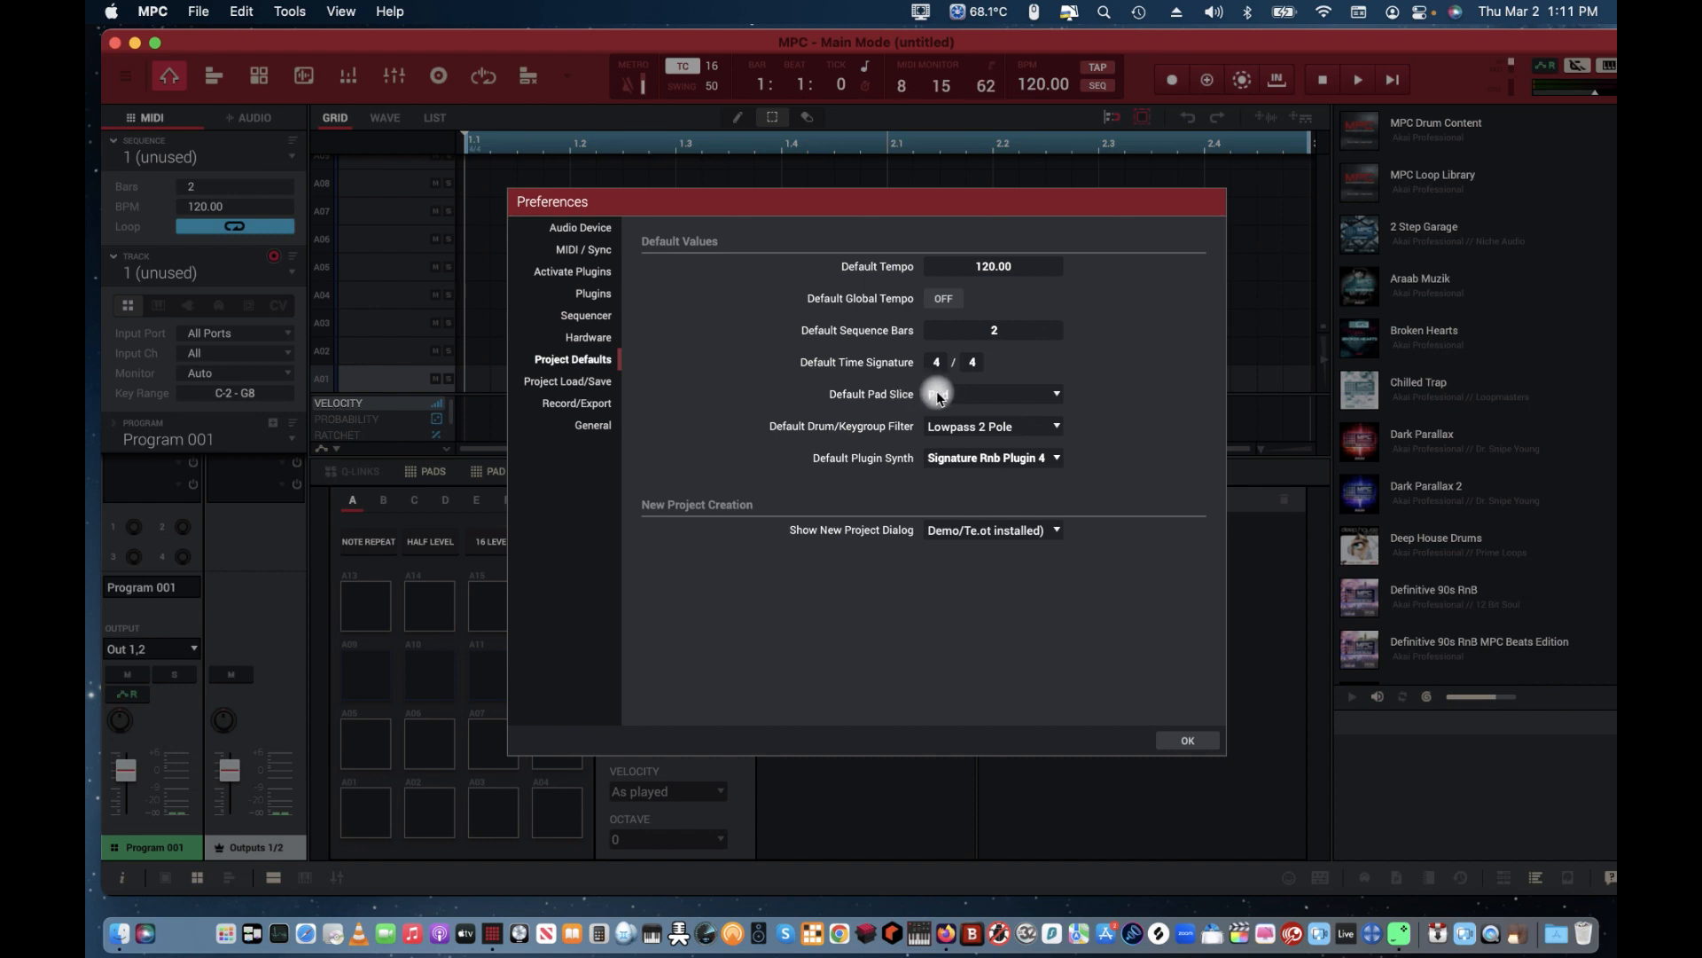
{"action": "left_click", "coordinate": [998, 396]}
{"action": "left_click", "coordinate": [1190, 353]}
{"action": "left_click", "coordinate": [980, 428]}
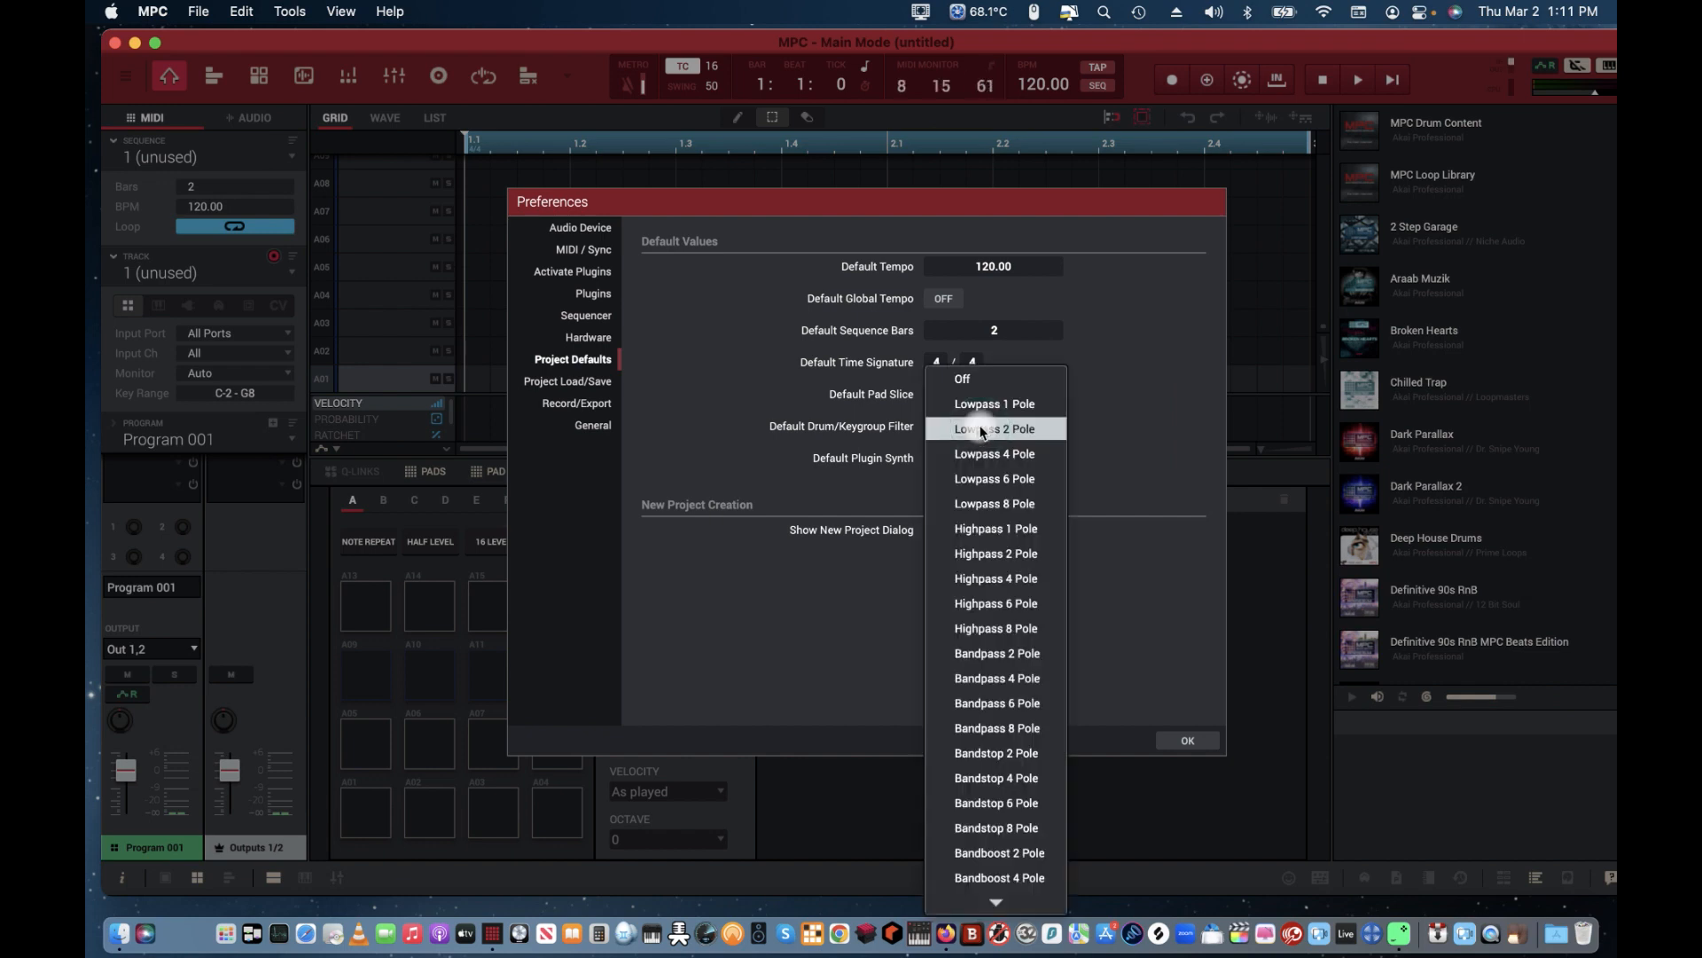
{"action": "left_click", "coordinate": [1241, 403]}
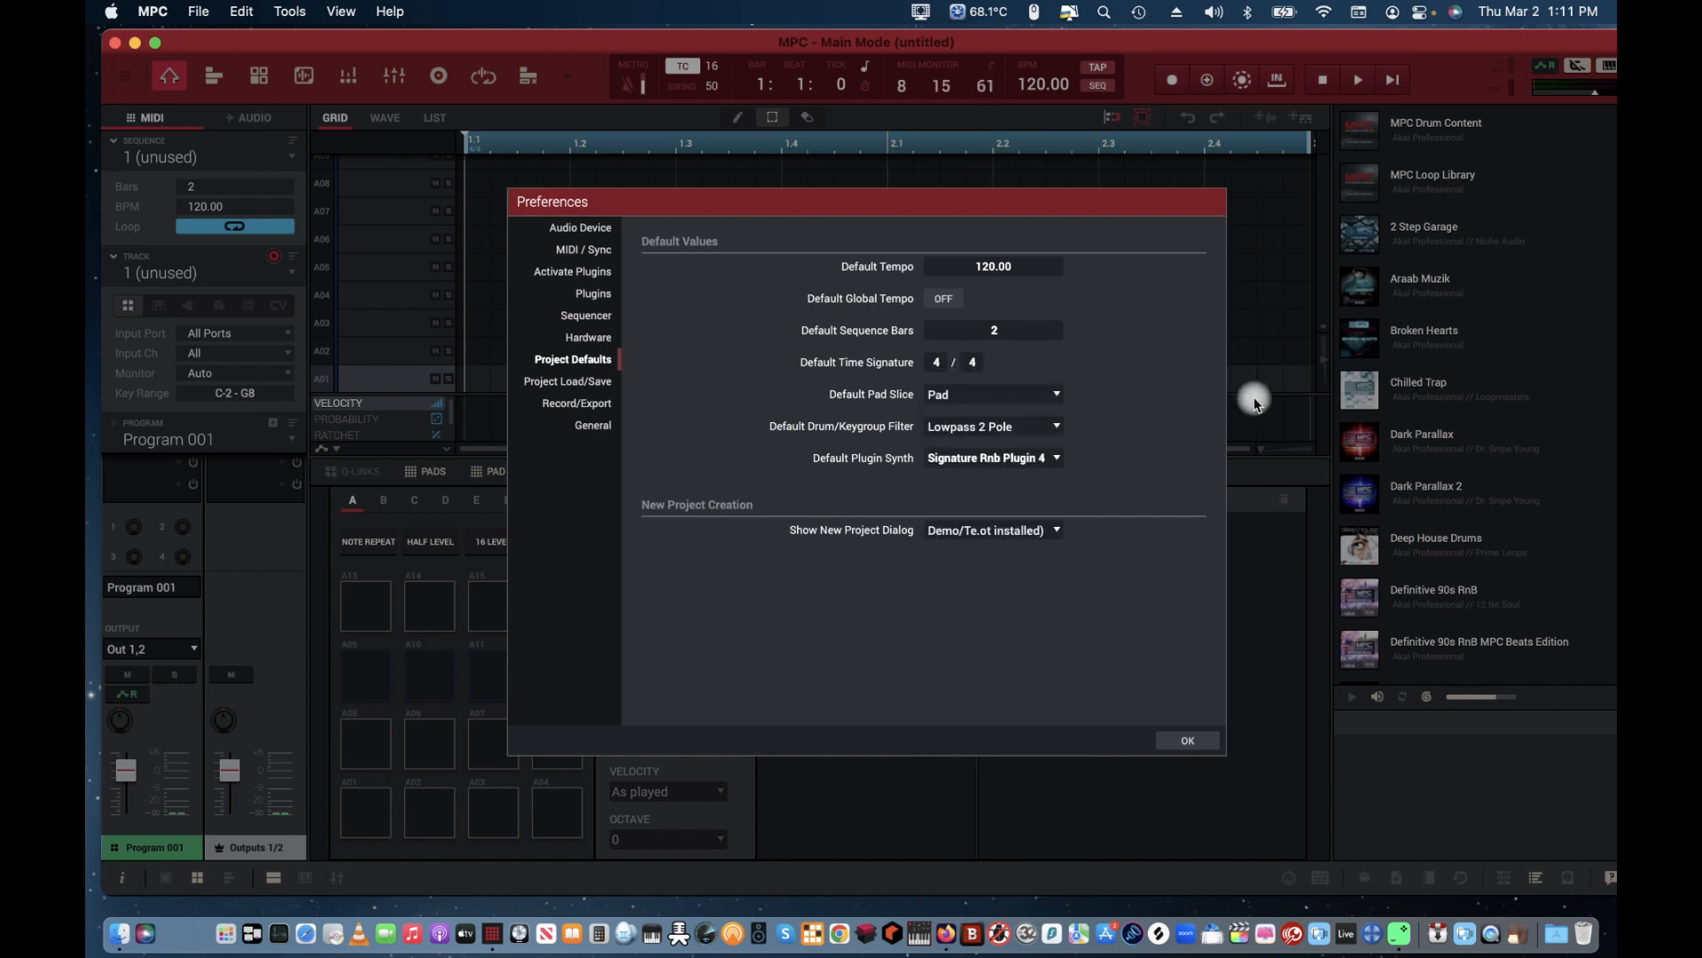
Step: Look through the Default Plugin Synth list and the Show New Project Dialog options, leaving both selections alone
{"action": "left_click", "coordinate": [489, 543]}
{"action": "left_click", "coordinate": [1010, 465]}
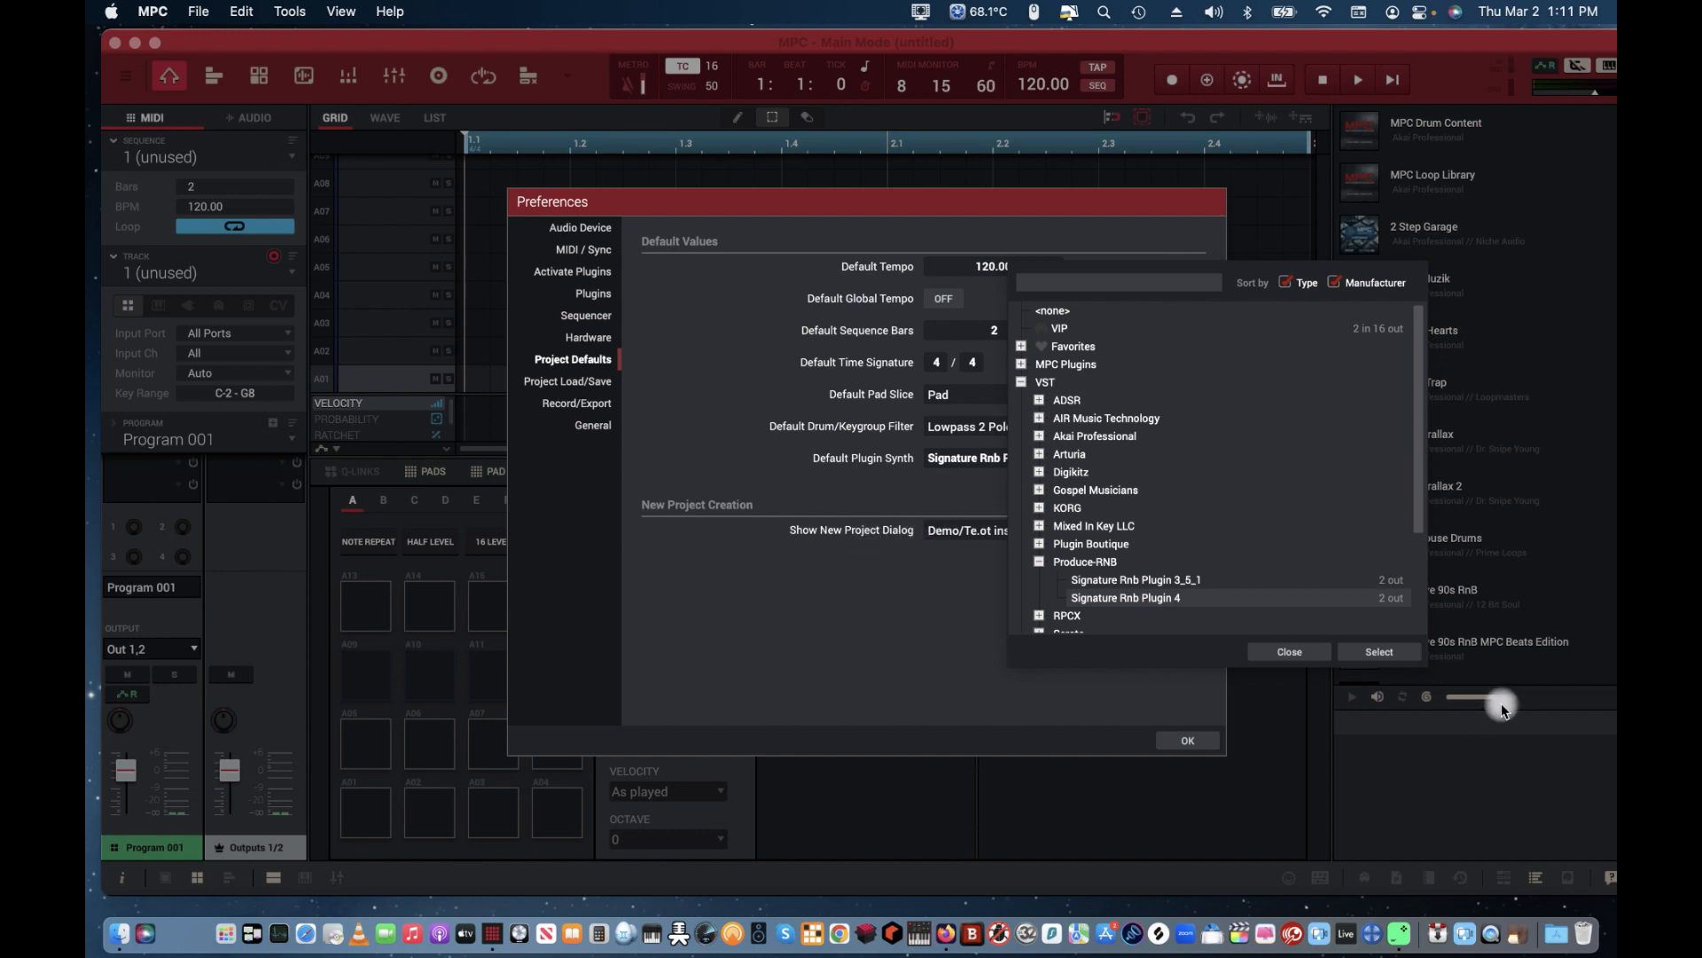
{"action": "left_click", "coordinate": [1286, 653]}
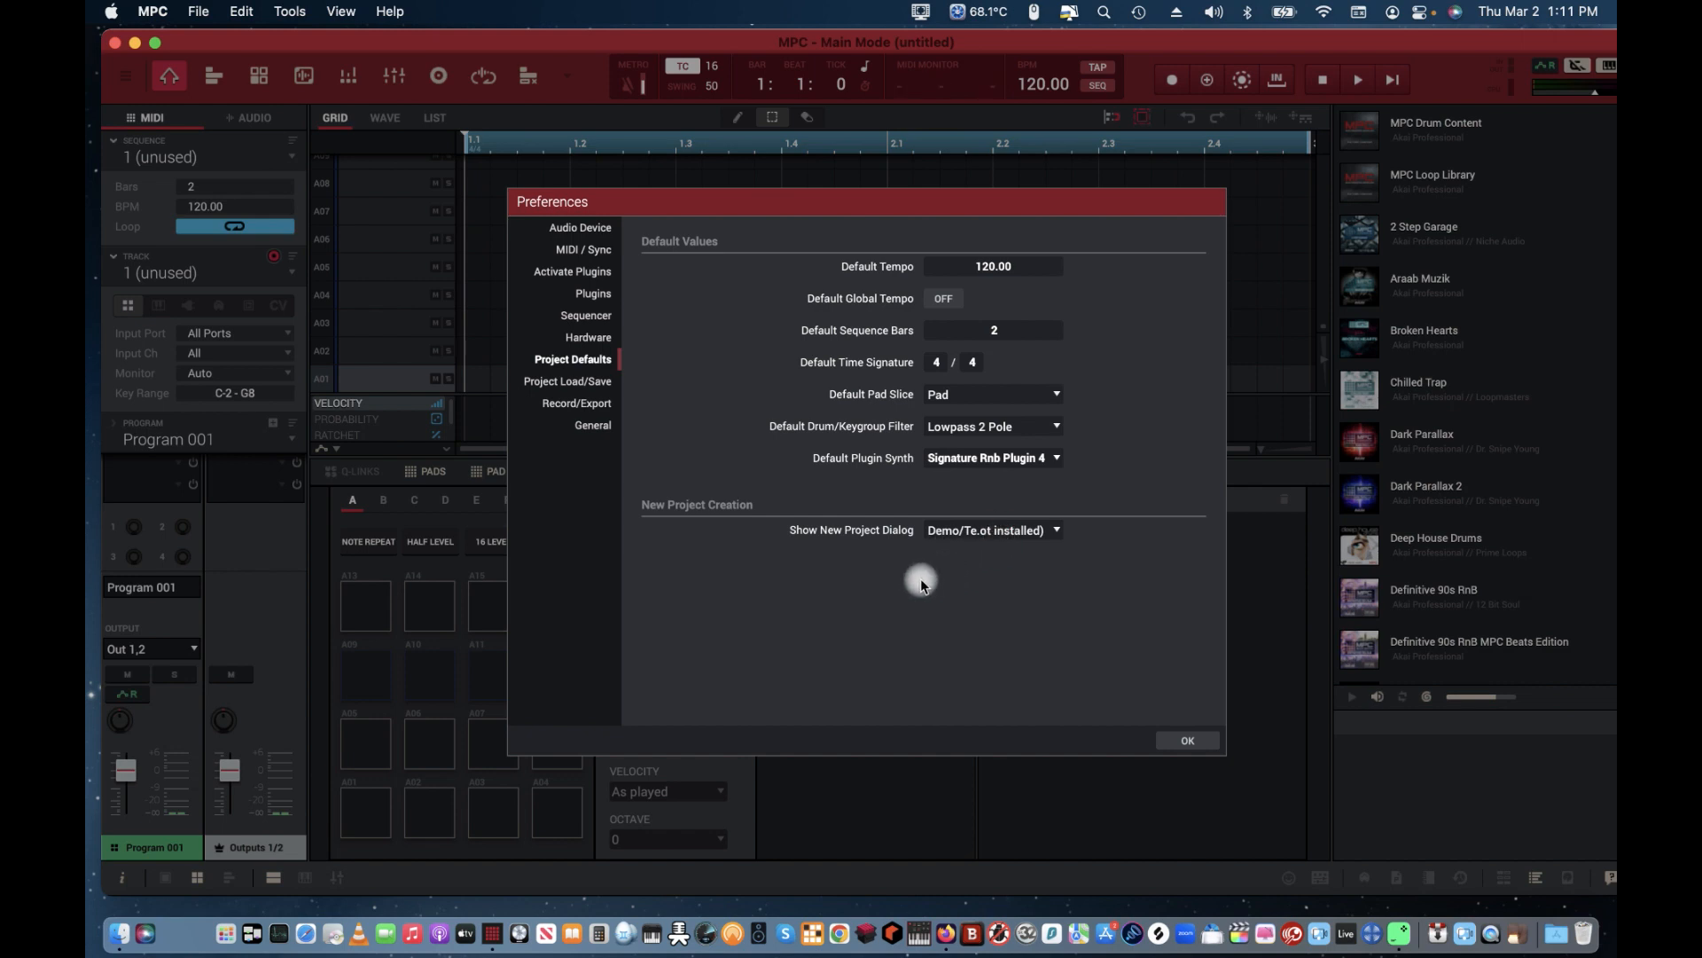
{"action": "left_click", "coordinate": [1008, 528]}
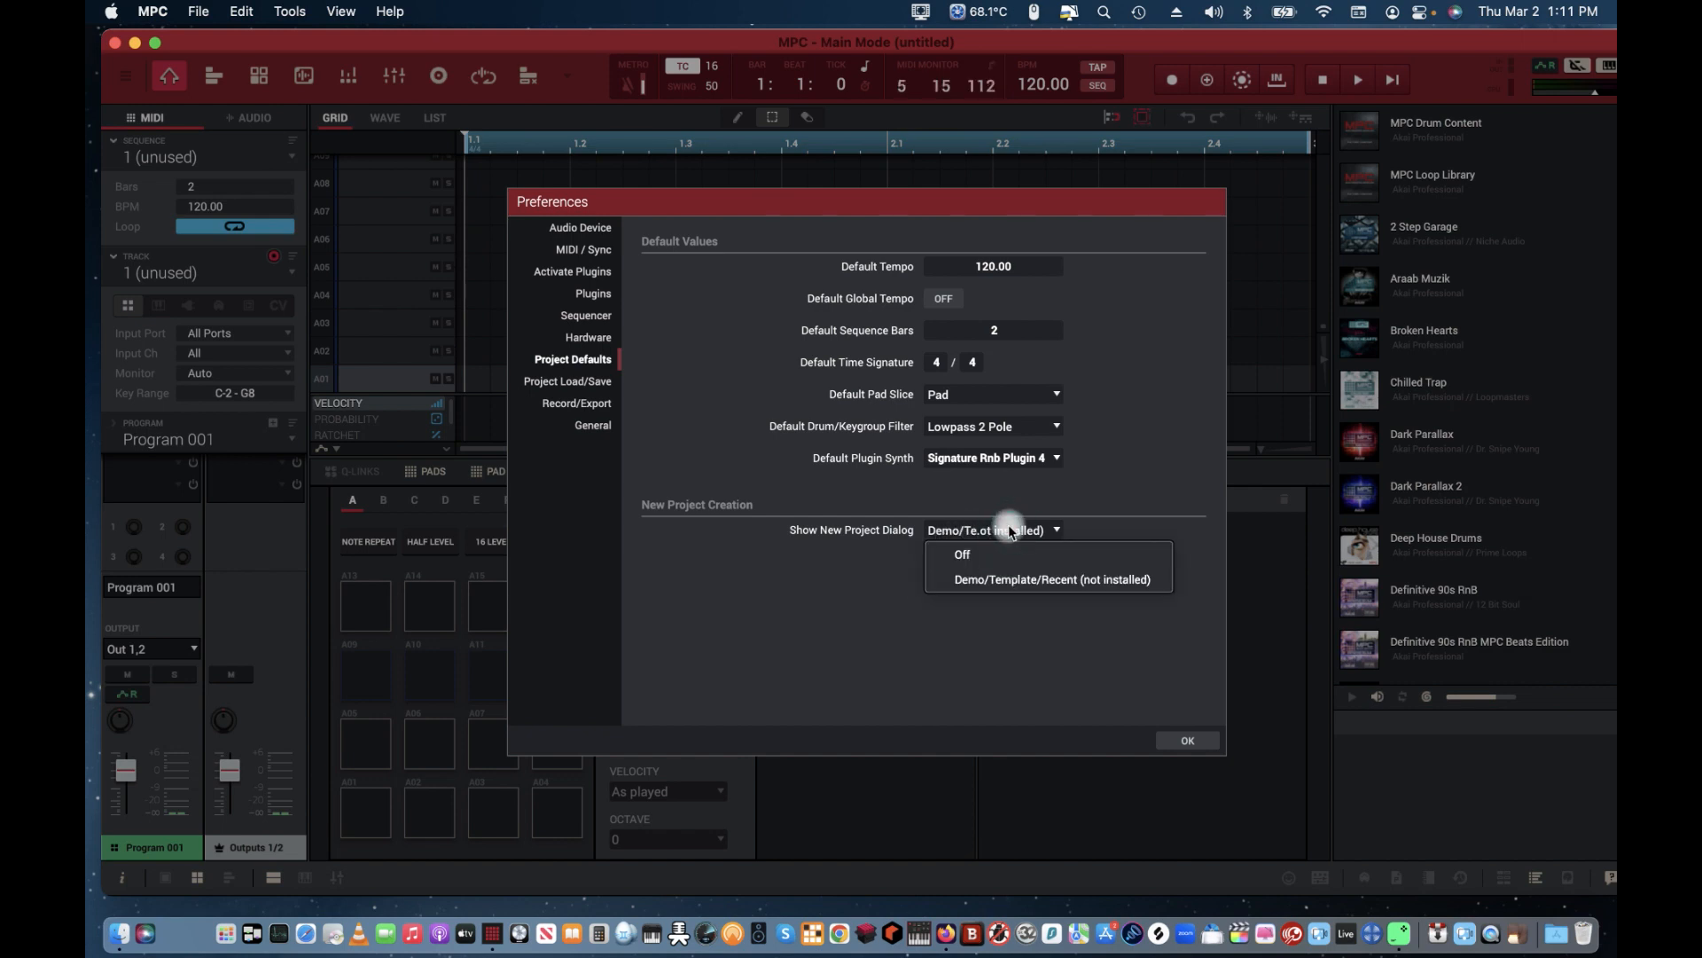
{"action": "left_click", "coordinate": [737, 592]}
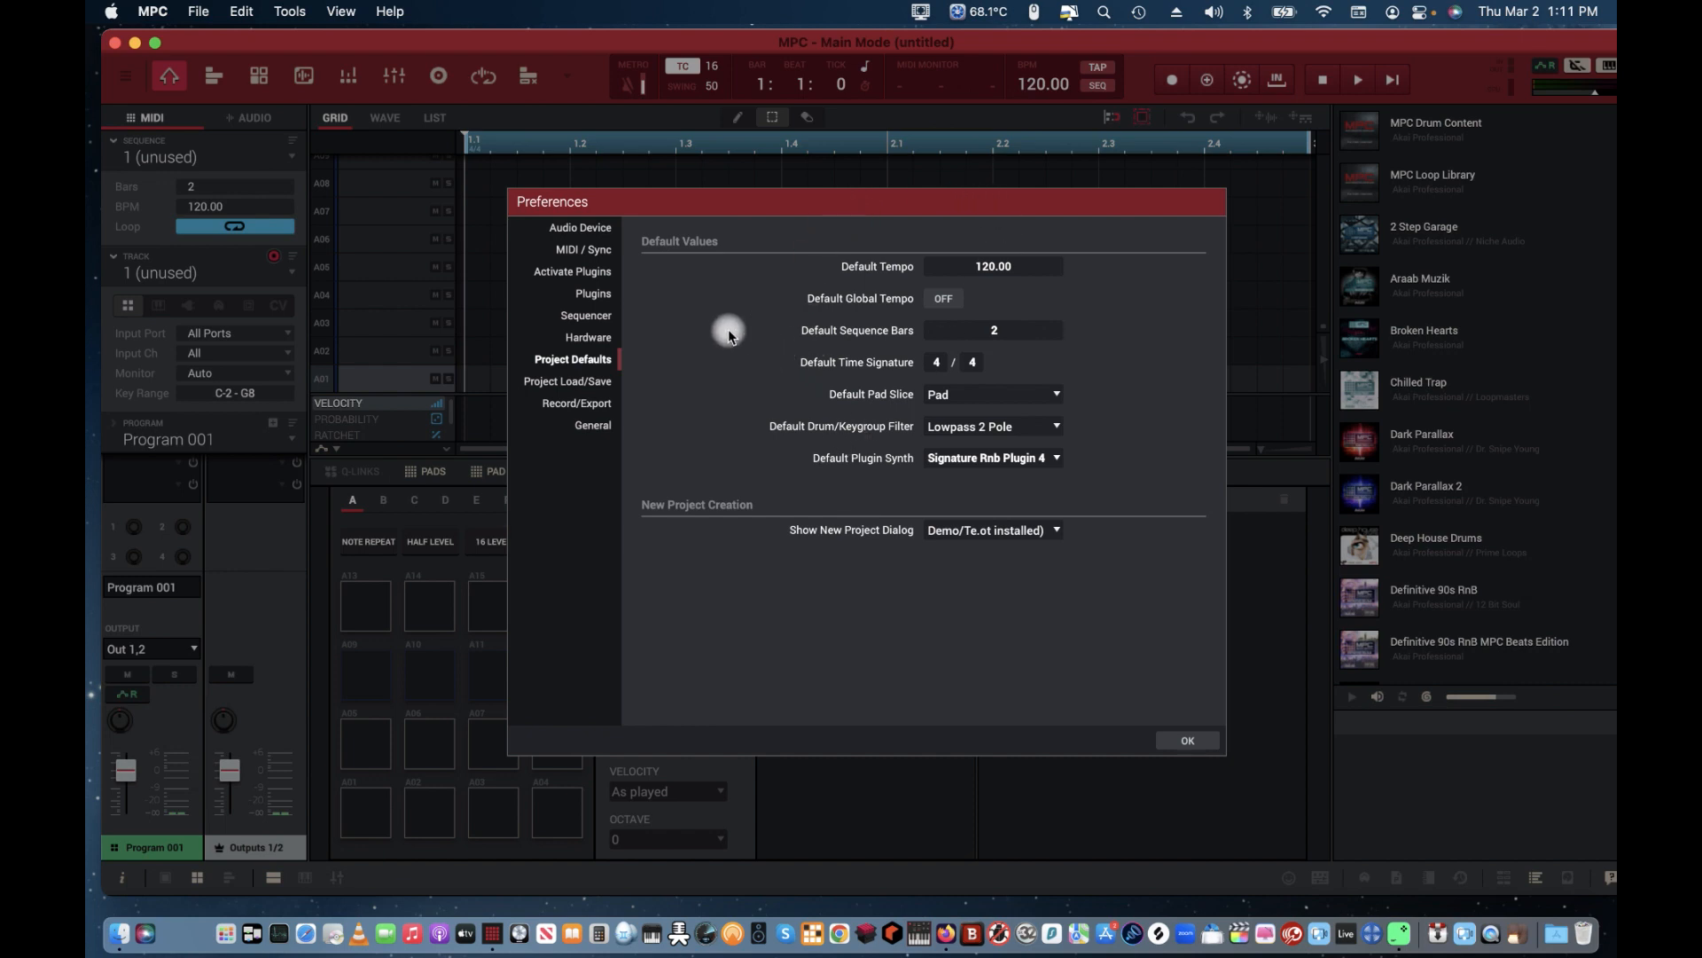
Step: Show the Project Load/Save preferences and toggle the Auto Save option
{"action": "left_click", "coordinate": [574, 383]}
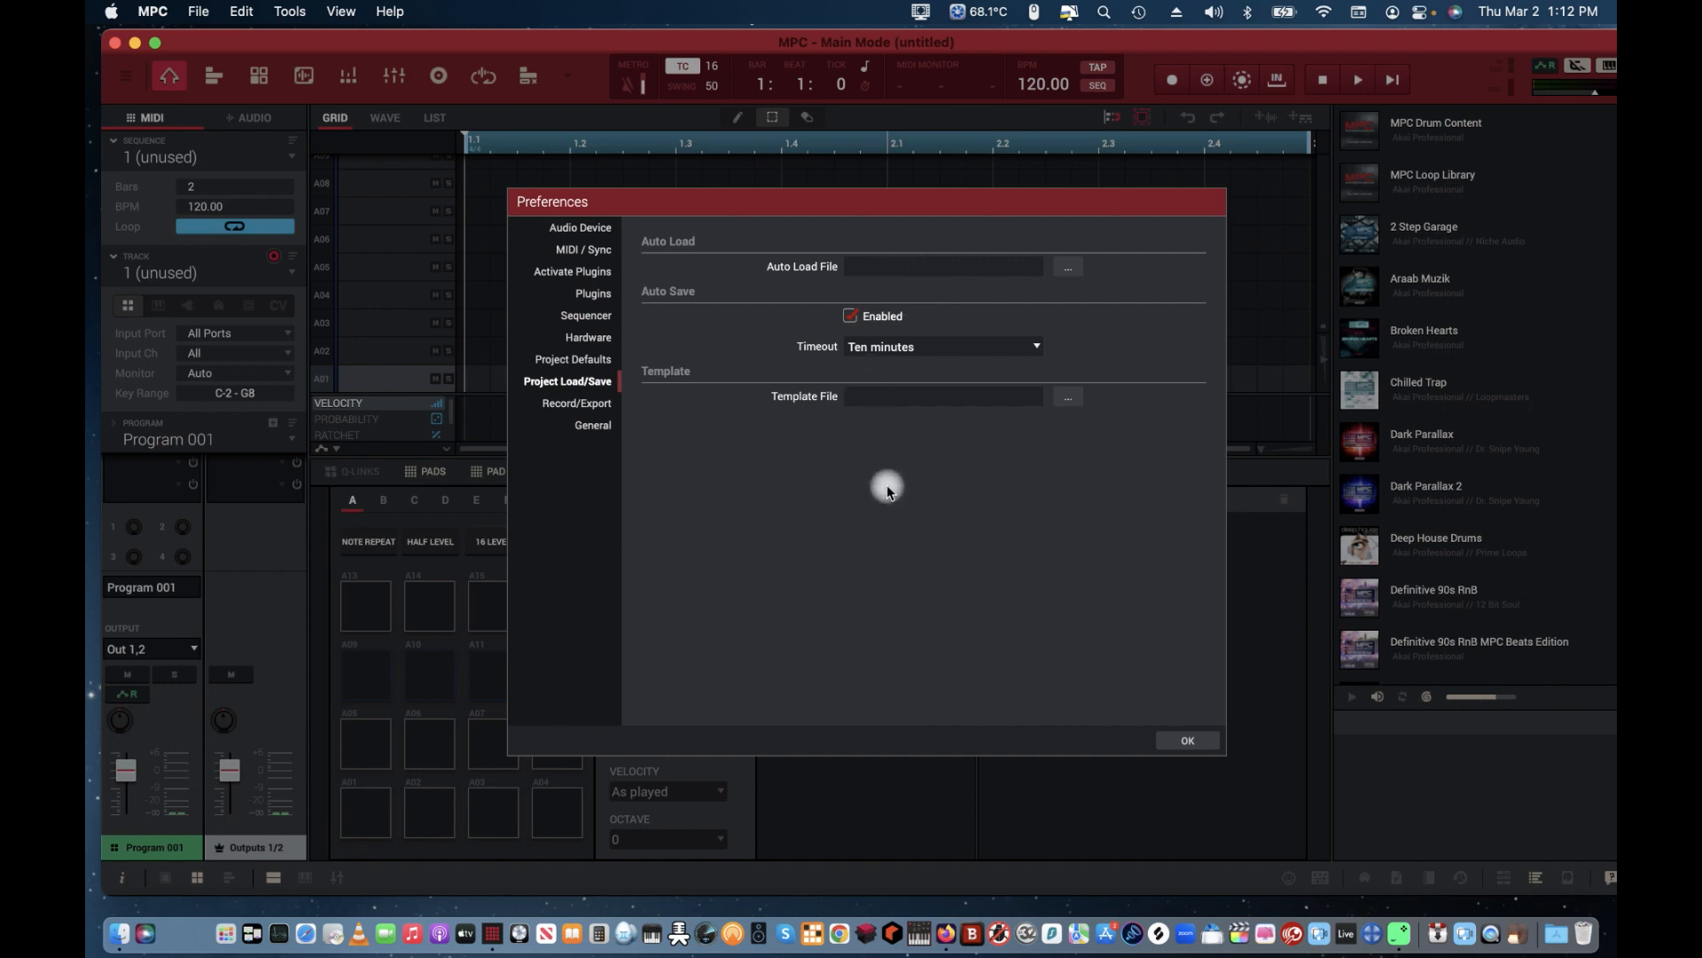
{"action": "left_click", "coordinate": [850, 317]}
Step: In the Record/Export preferences, choose 24 as the Bounce Bit Depth
{"action": "left_click", "coordinate": [580, 403]}
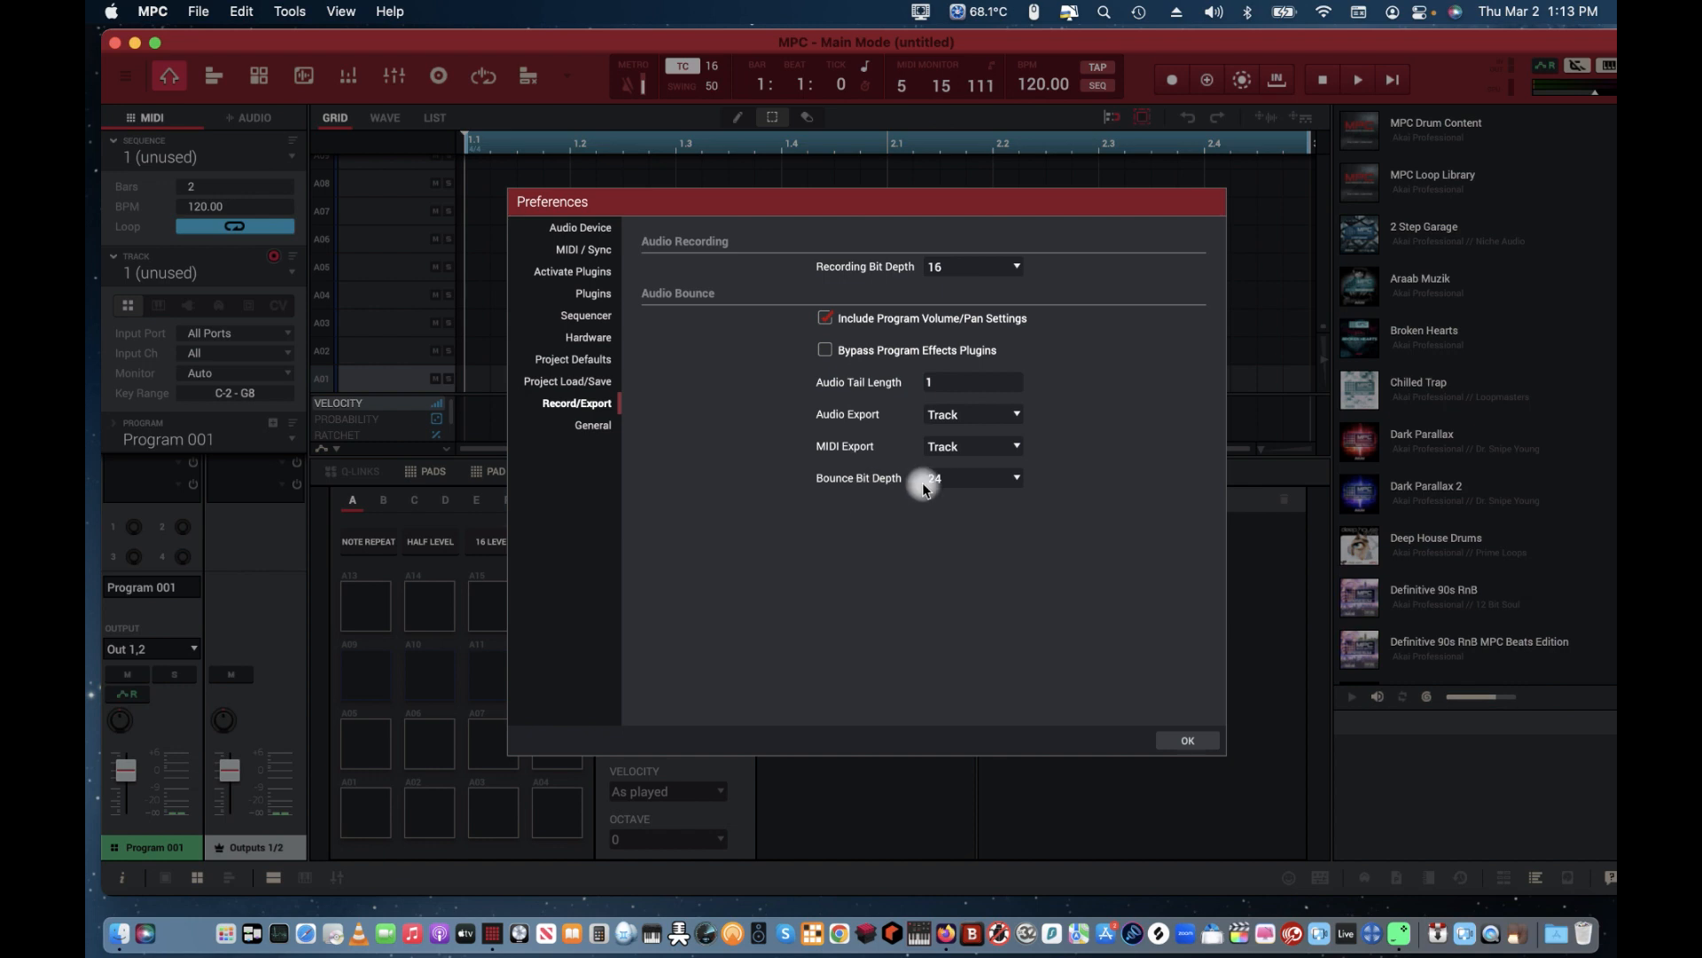
{"action": "left_click", "coordinate": [976, 479]}
{"action": "left_click", "coordinate": [981, 527]}
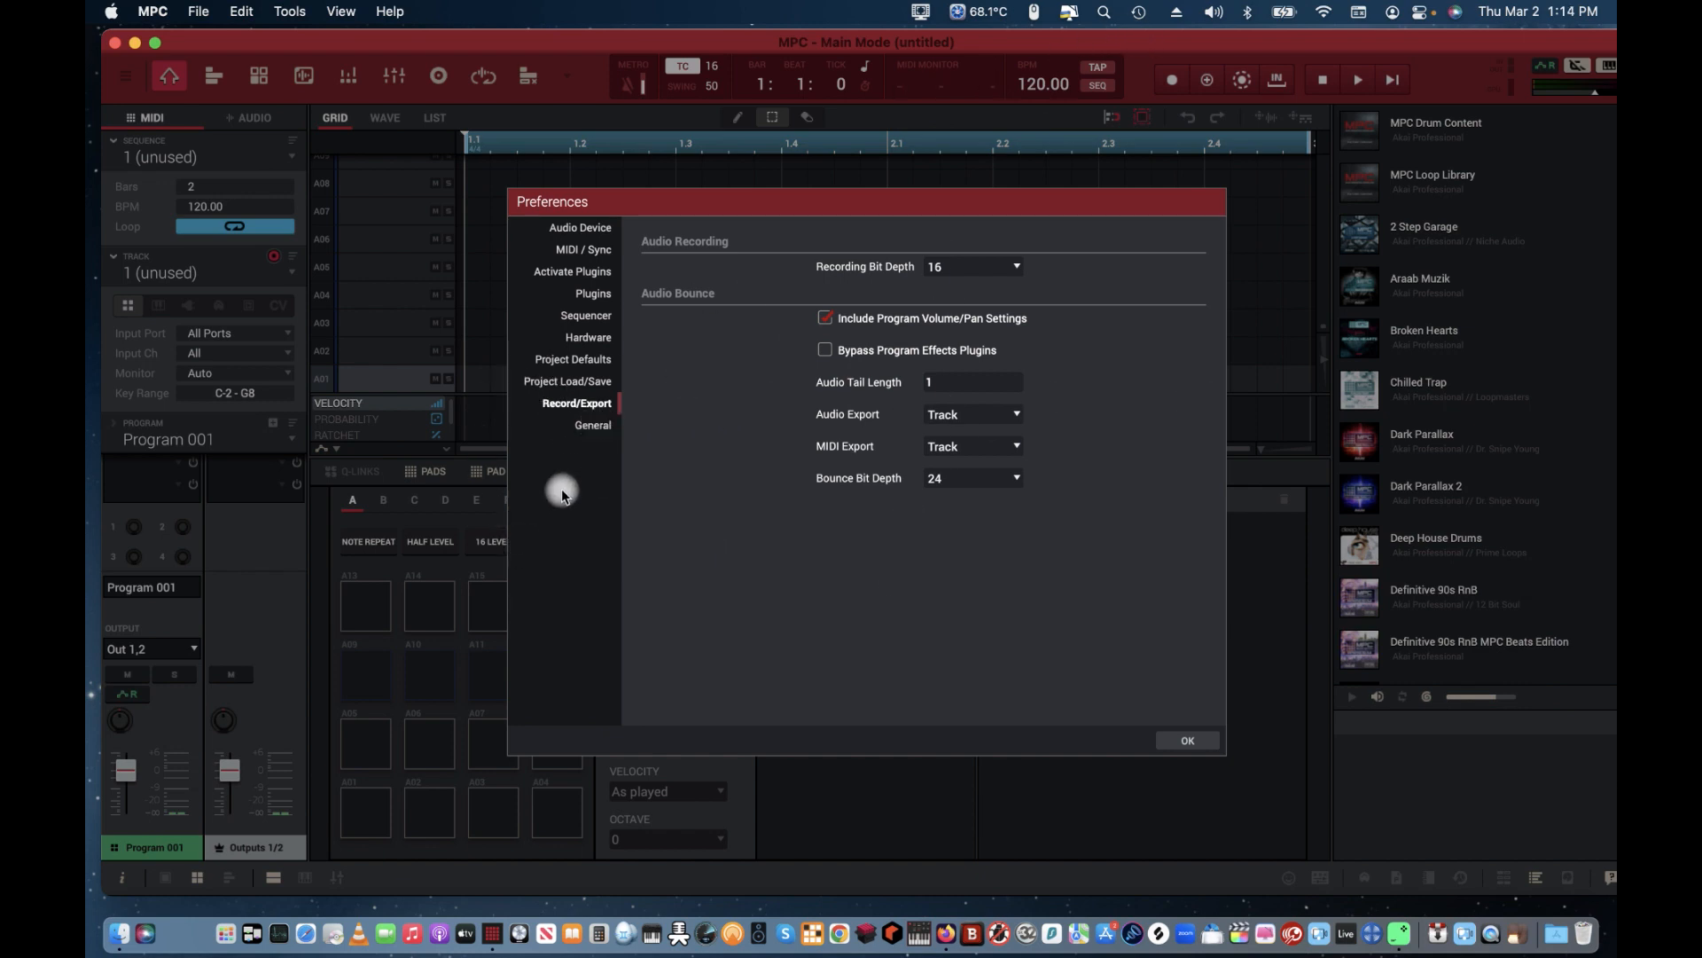
Step: Review the General preferences and look through the Vintage Mode choices without changing the selection
{"action": "left_click", "coordinate": [599, 426]}
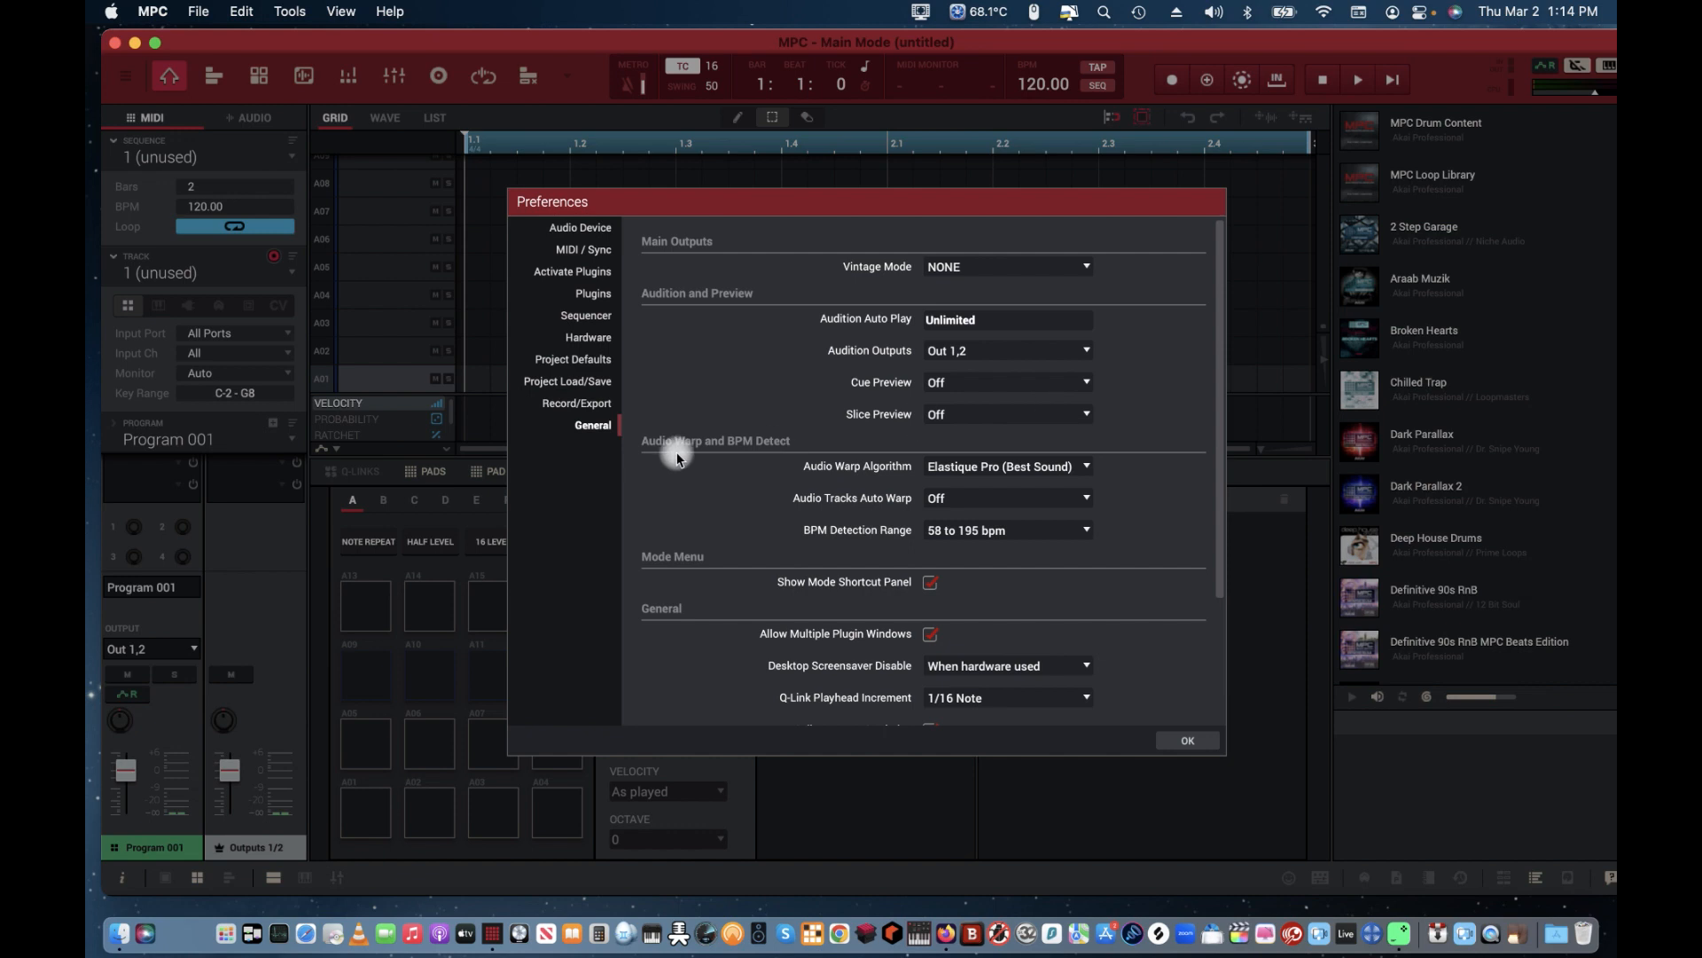
{"action": "scroll", "coordinate": [928, 533], "scroll_direction": "down", "scroll_amount": 1}
{"action": "scroll", "coordinate": [845, 549], "scroll_direction": "up", "scroll_amount": 1}
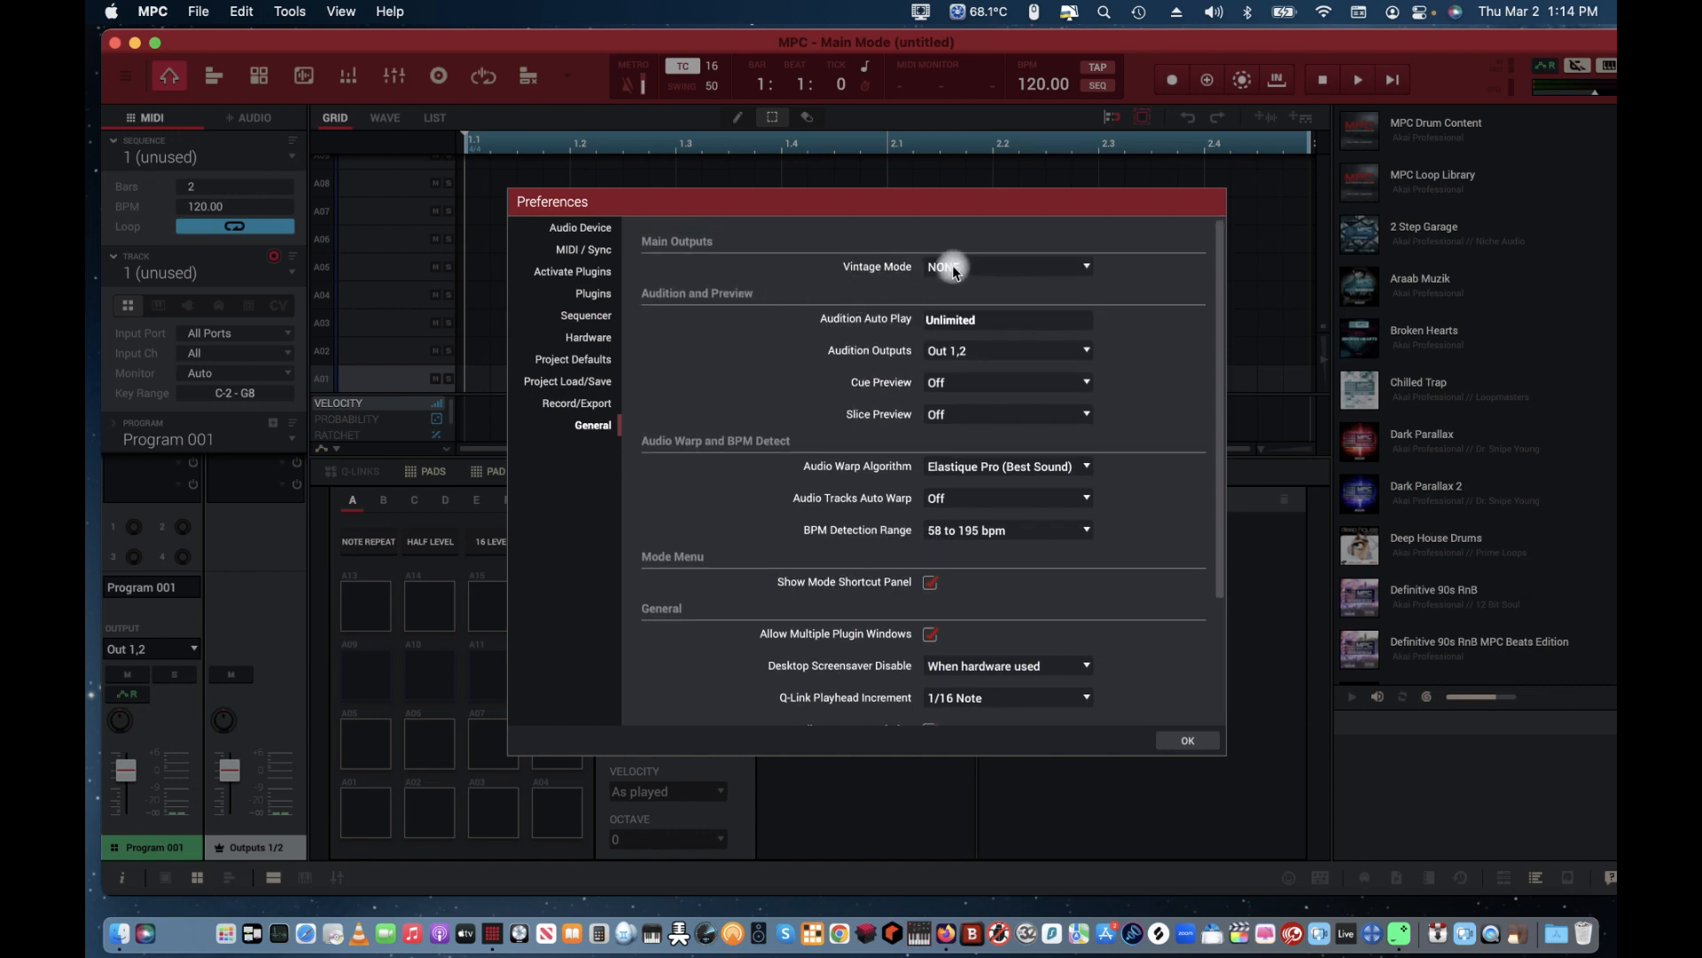
{"action": "left_click", "coordinate": [982, 266]}
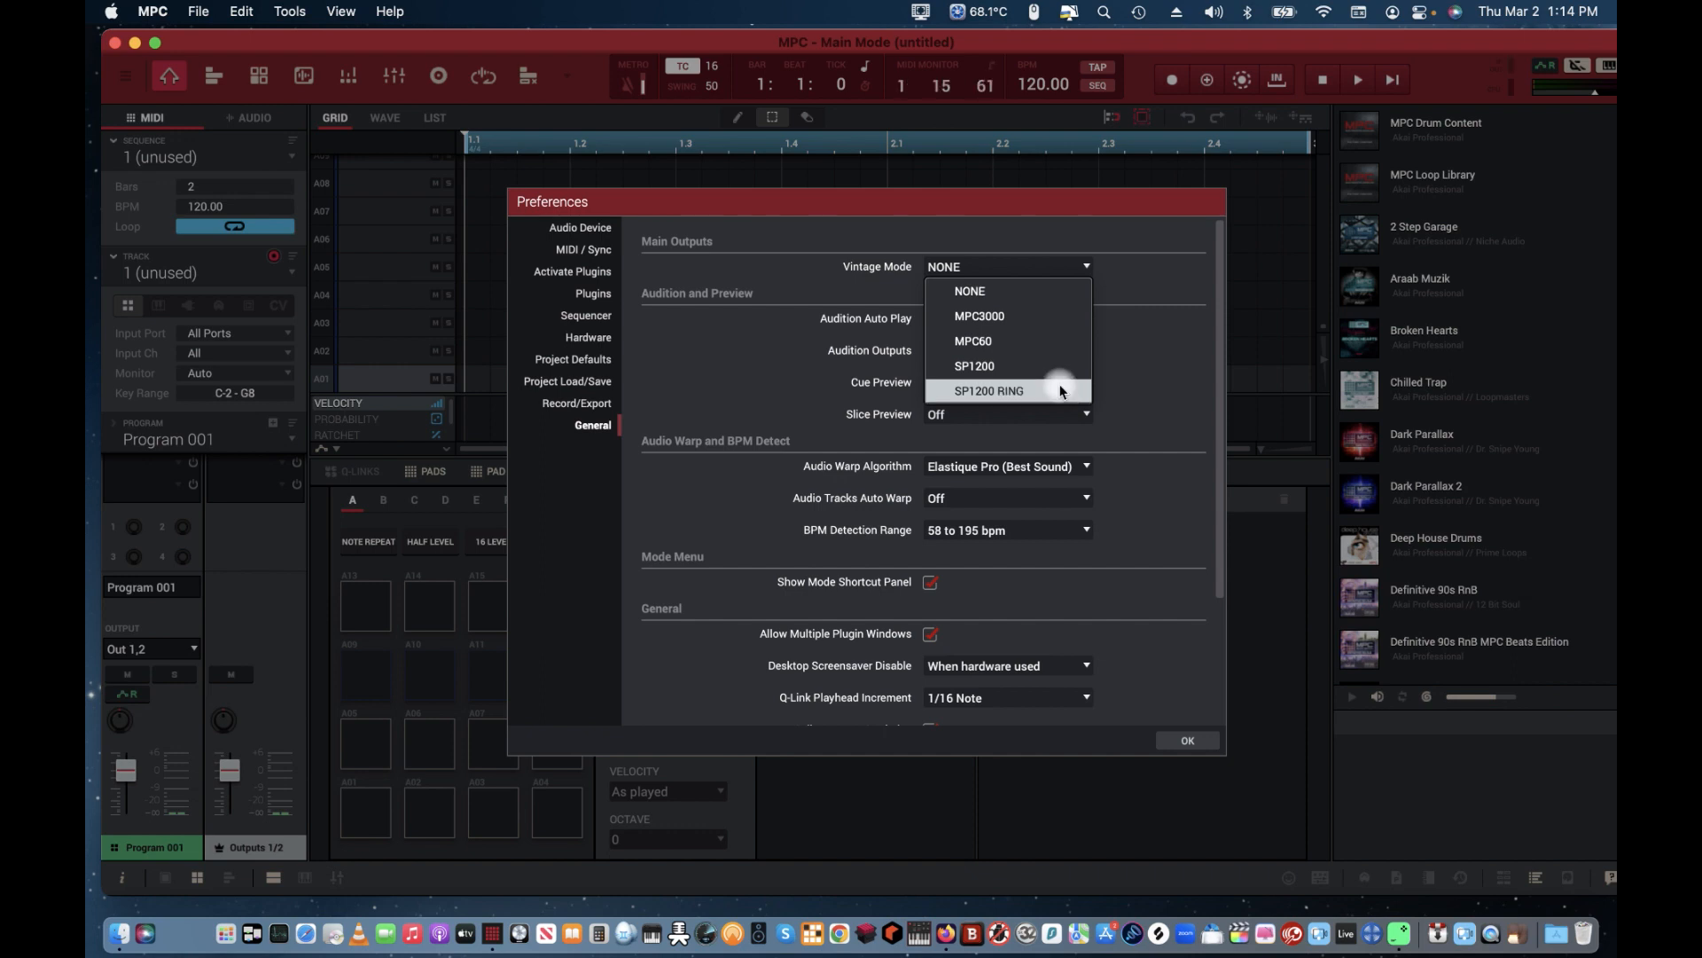
{"action": "left_click", "coordinate": [763, 293]}
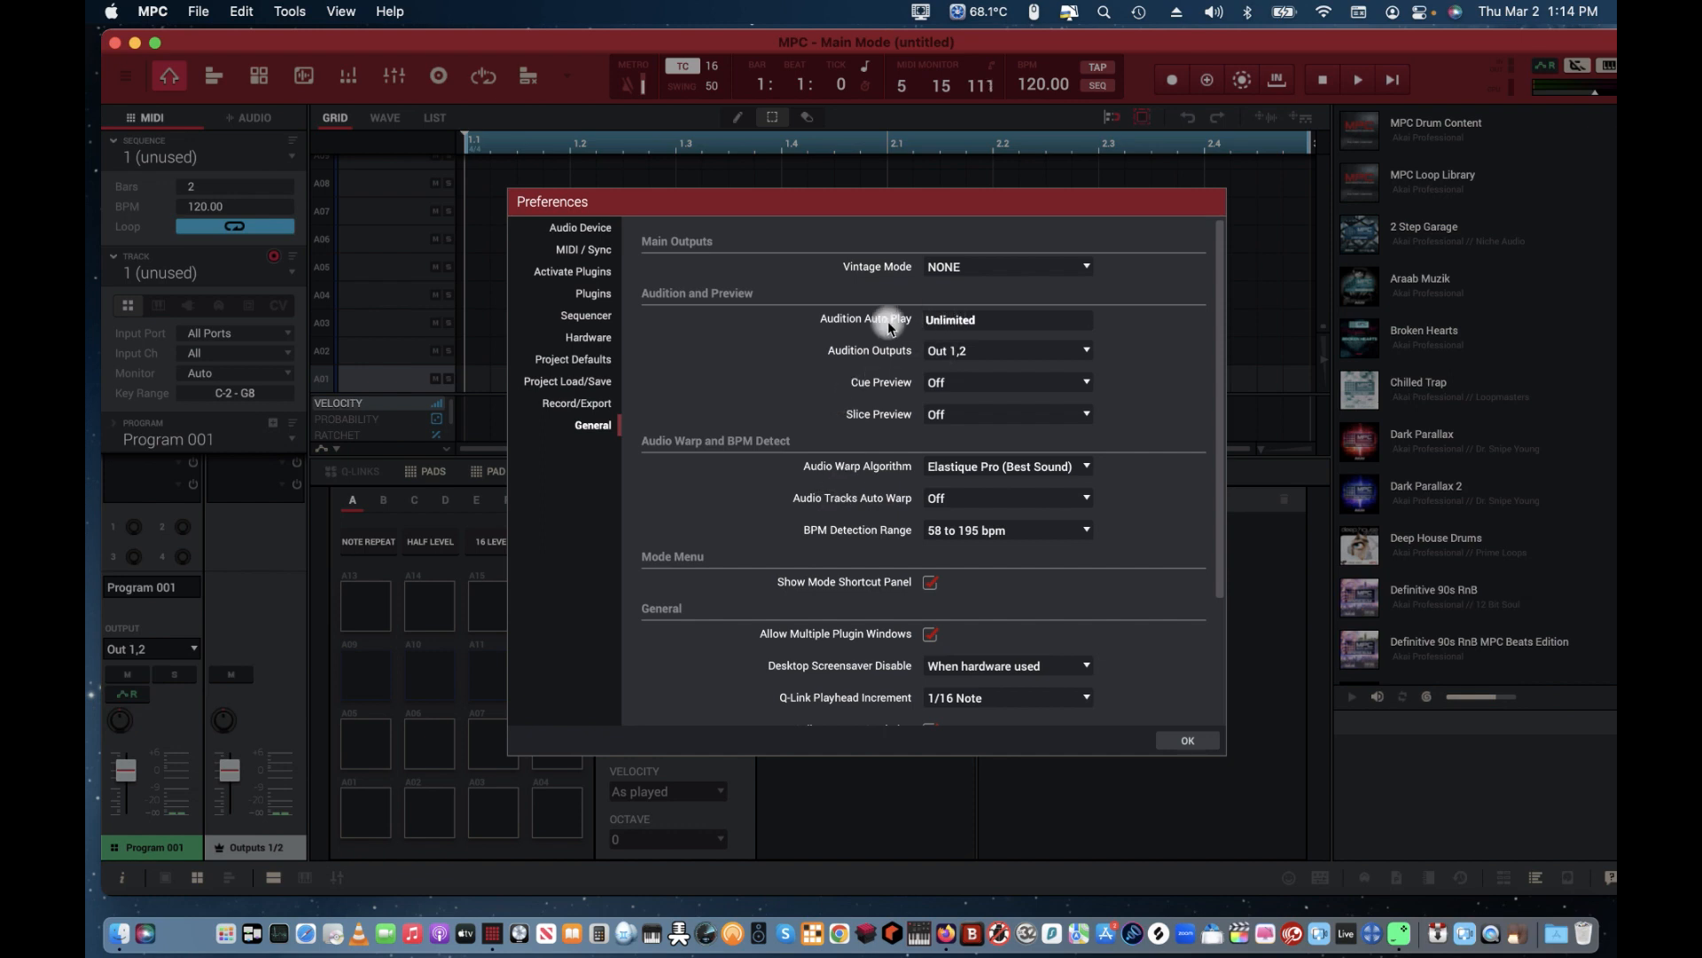
Step: Look through the Audio Warp Algorithm choices, try Pro Ten, and restore Elastique Pro (Best Sound)
{"action": "scroll", "coordinate": [973, 503], "scroll_direction": "down", "scroll_amount": 1}
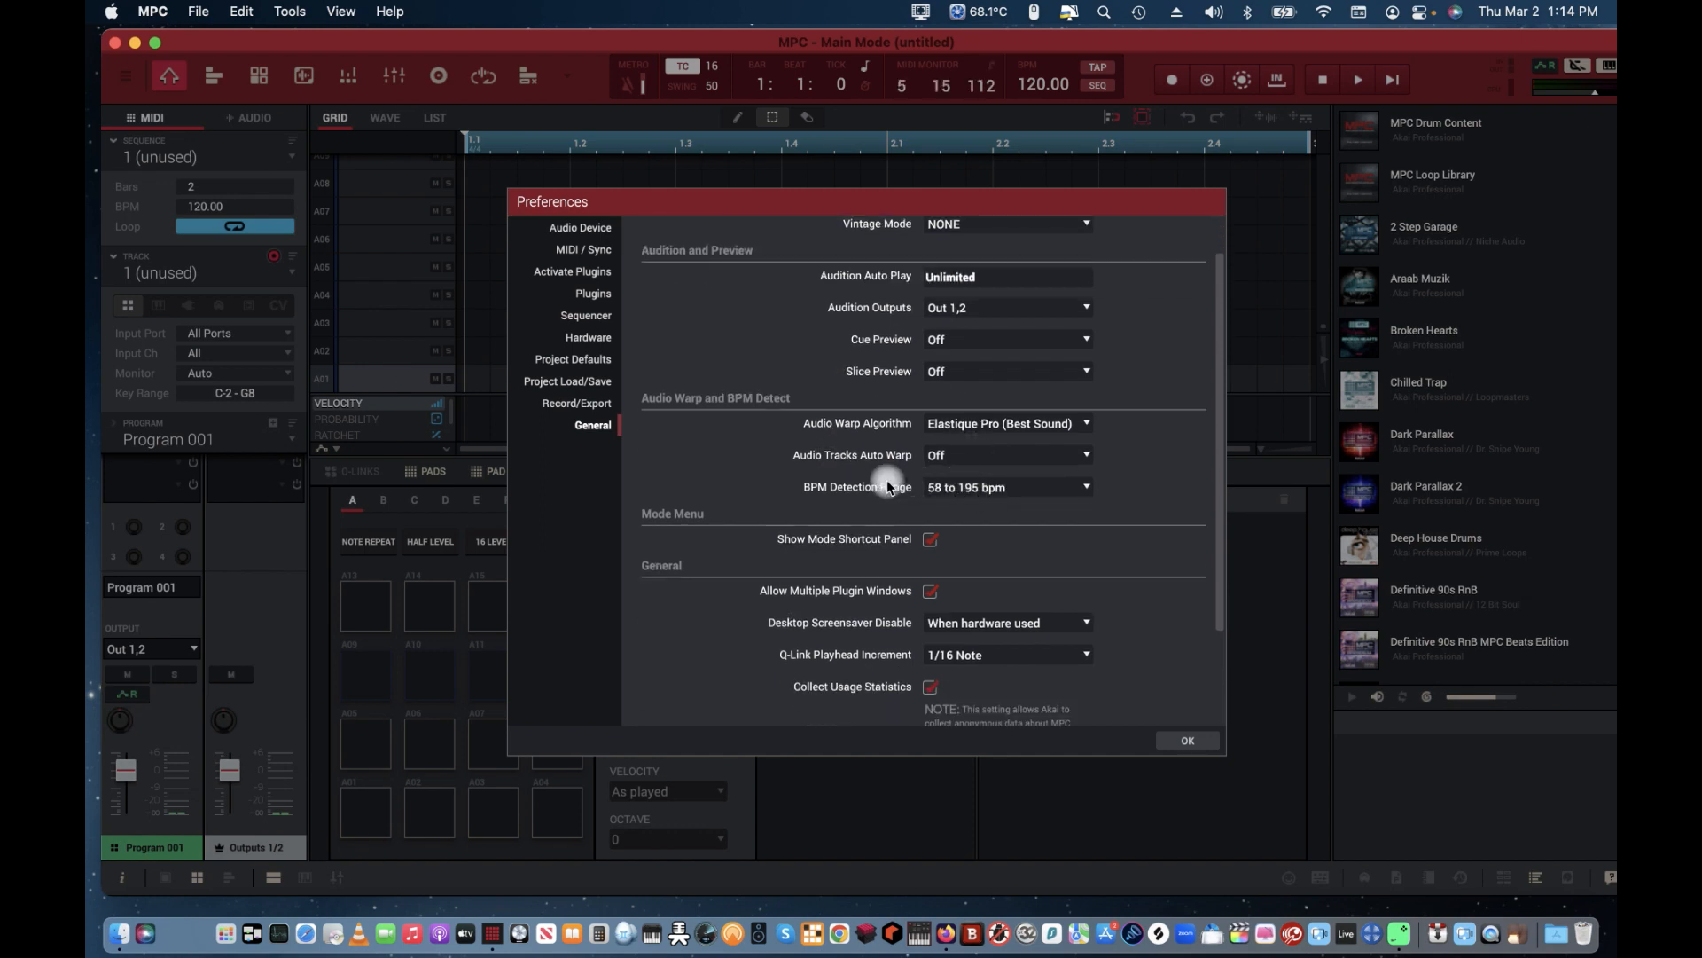
{"action": "left_click", "coordinate": [1002, 423]}
{"action": "left_click", "coordinate": [781, 428]}
{"action": "left_click", "coordinate": [809, 656]}
{"action": "left_click", "coordinate": [1011, 423]}
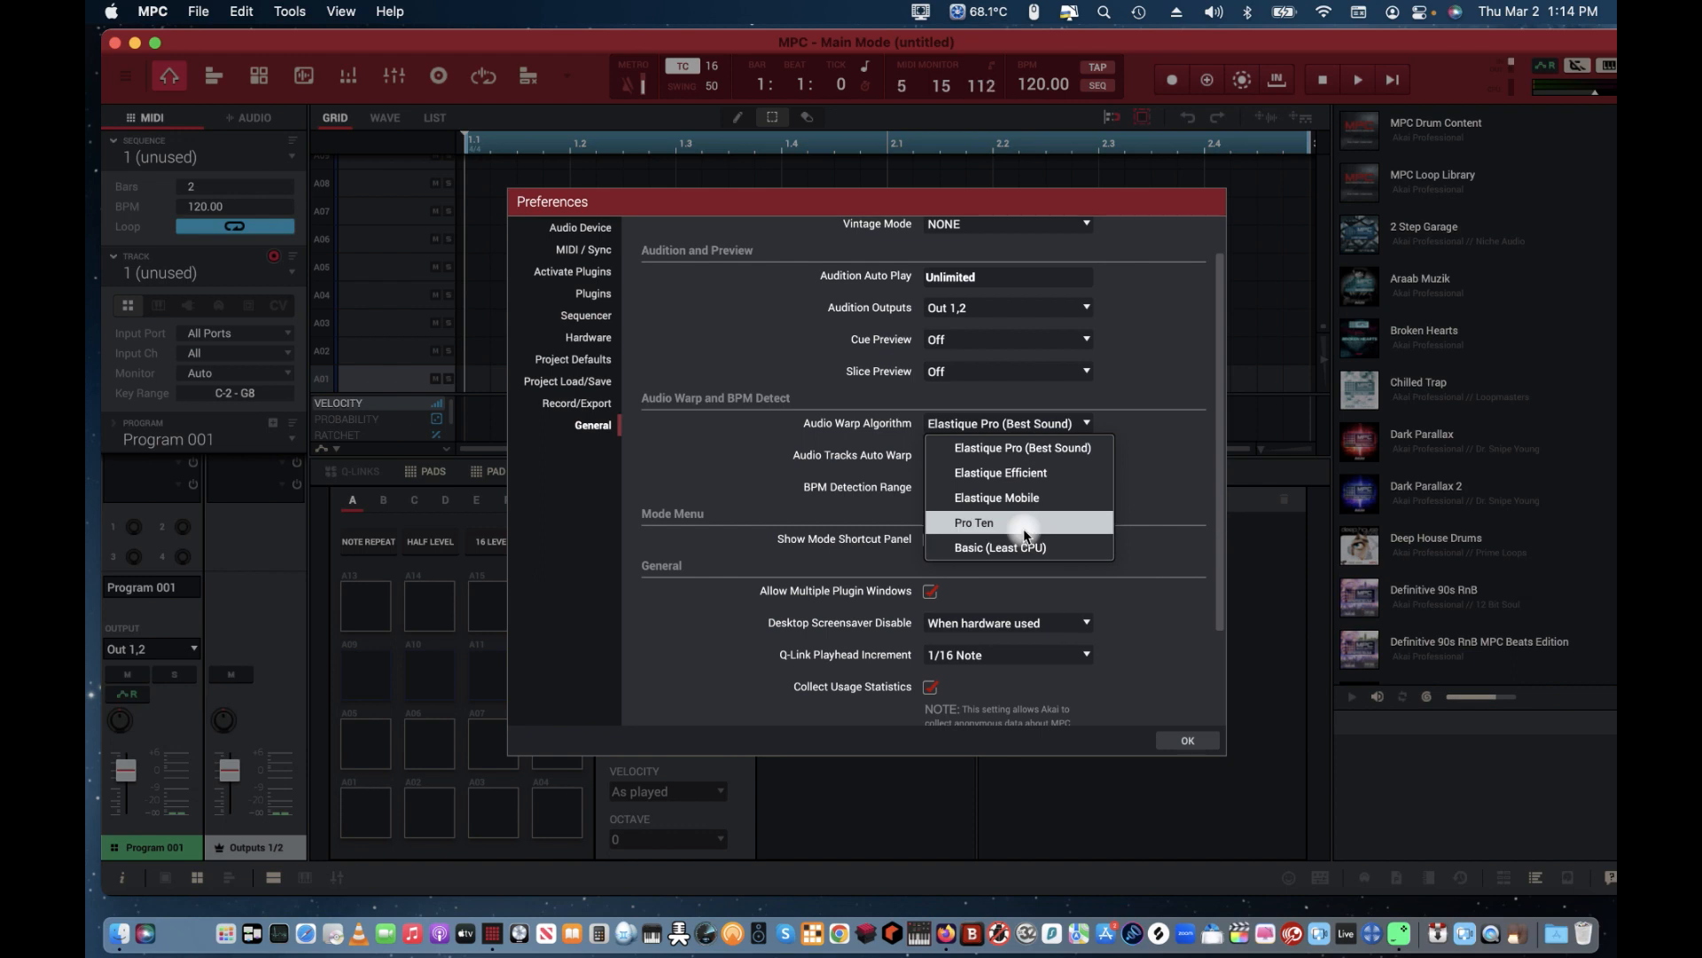
{"action": "left_click", "coordinate": [1023, 524]}
{"action": "left_click", "coordinate": [986, 425]}
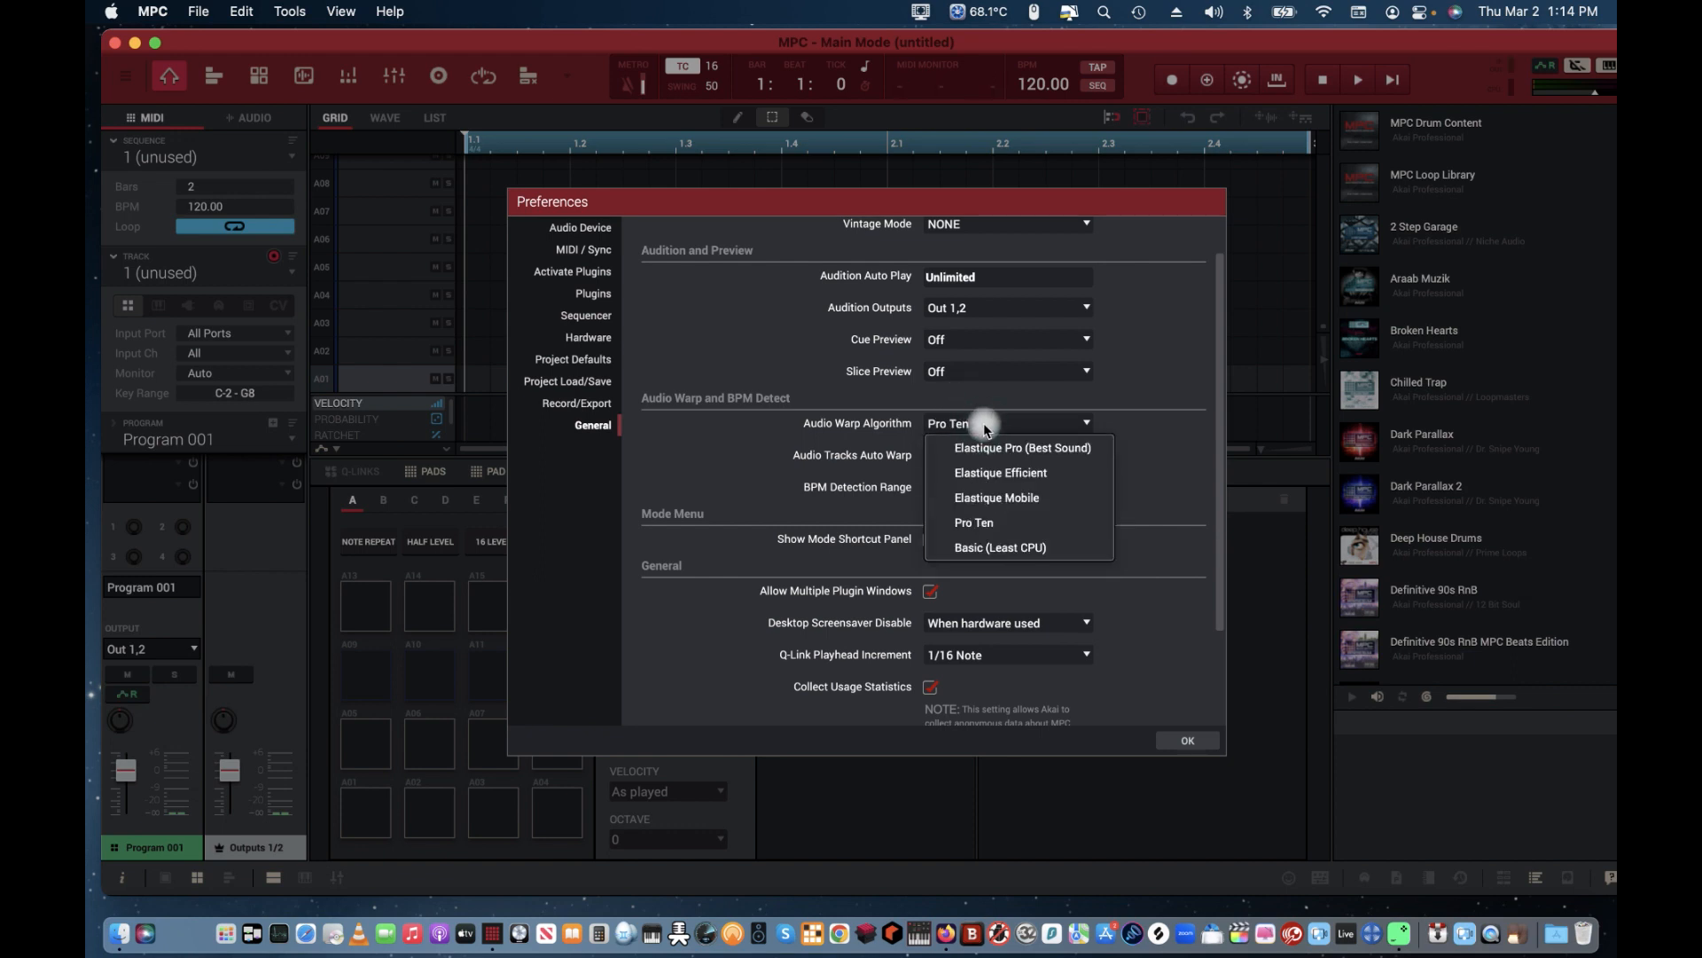
{"action": "left_click", "coordinate": [966, 448]}
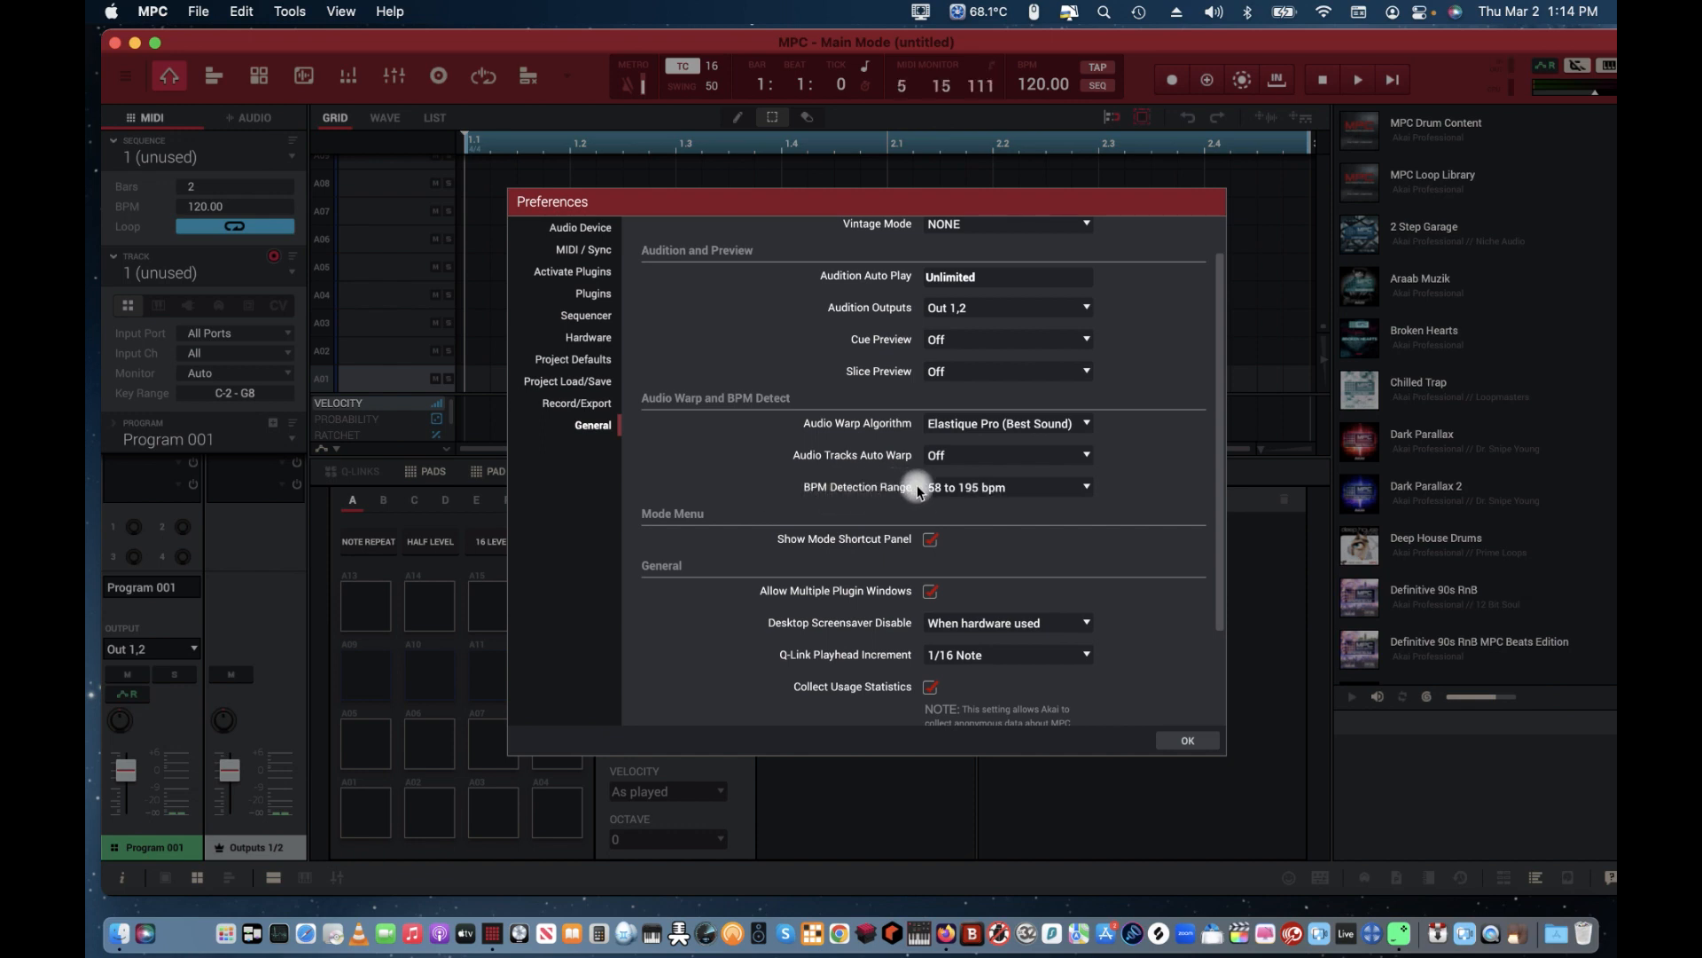
Step: Review the remaining General preferences and confirm the Preferences dialog to return to the main project view
{"action": "scroll", "coordinate": [843, 503], "scroll_direction": "down", "scroll_amount": 3}
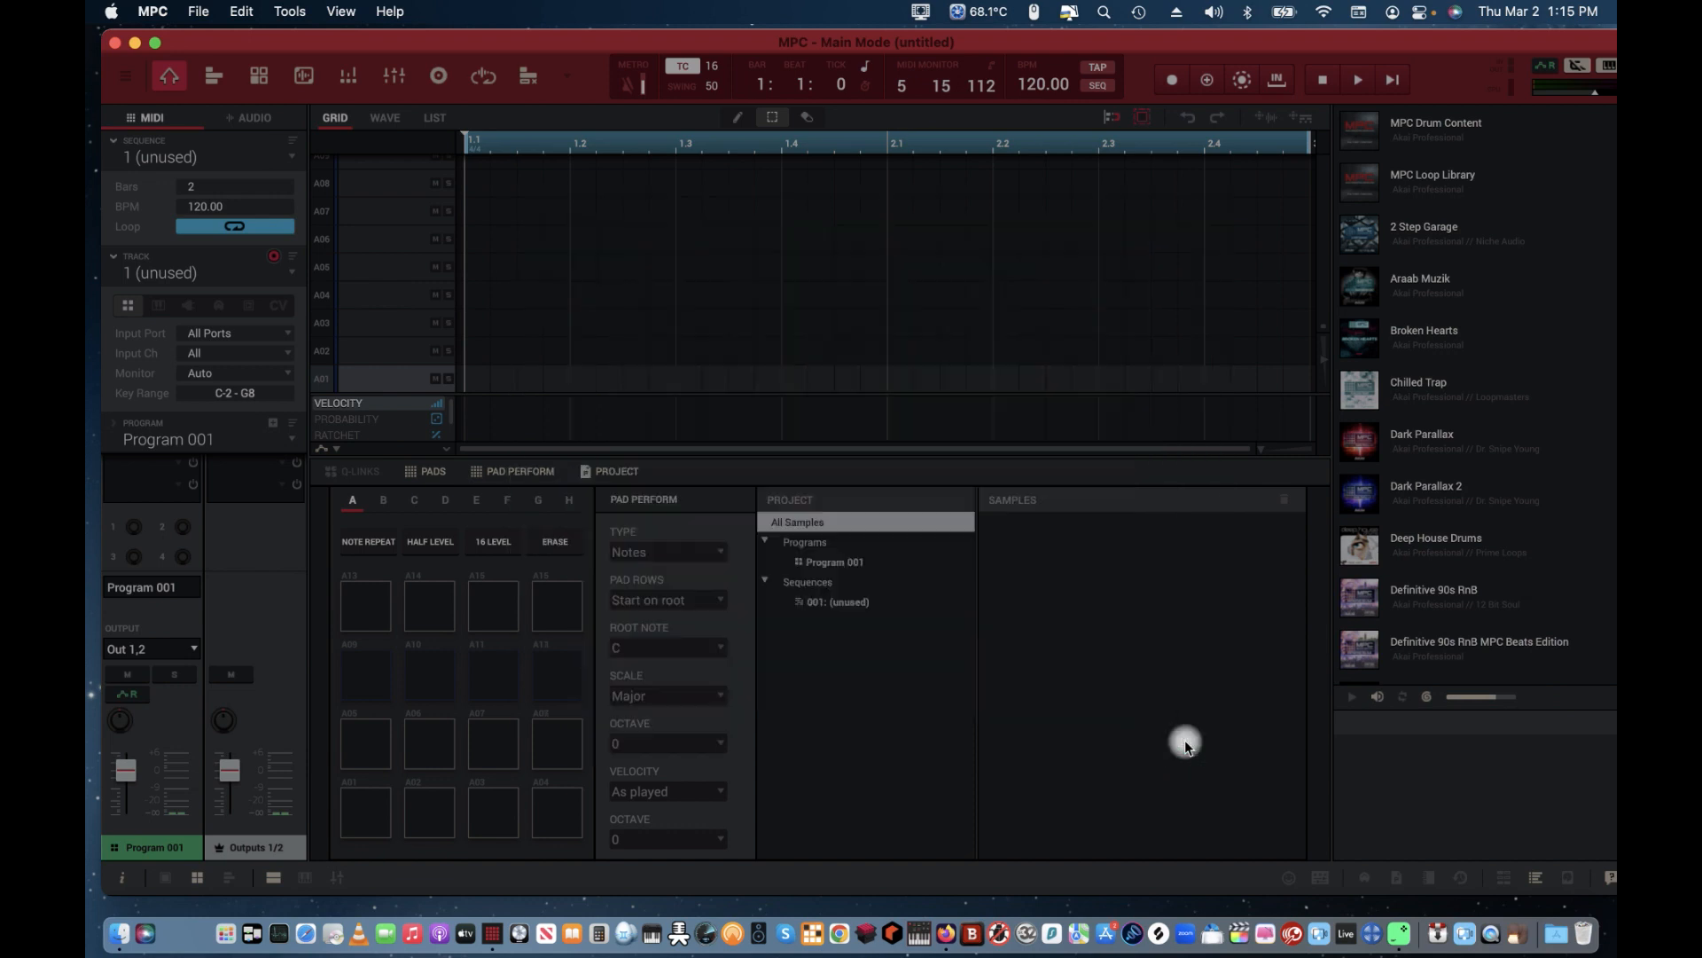
{"action": "left_click", "coordinate": [1185, 740]}
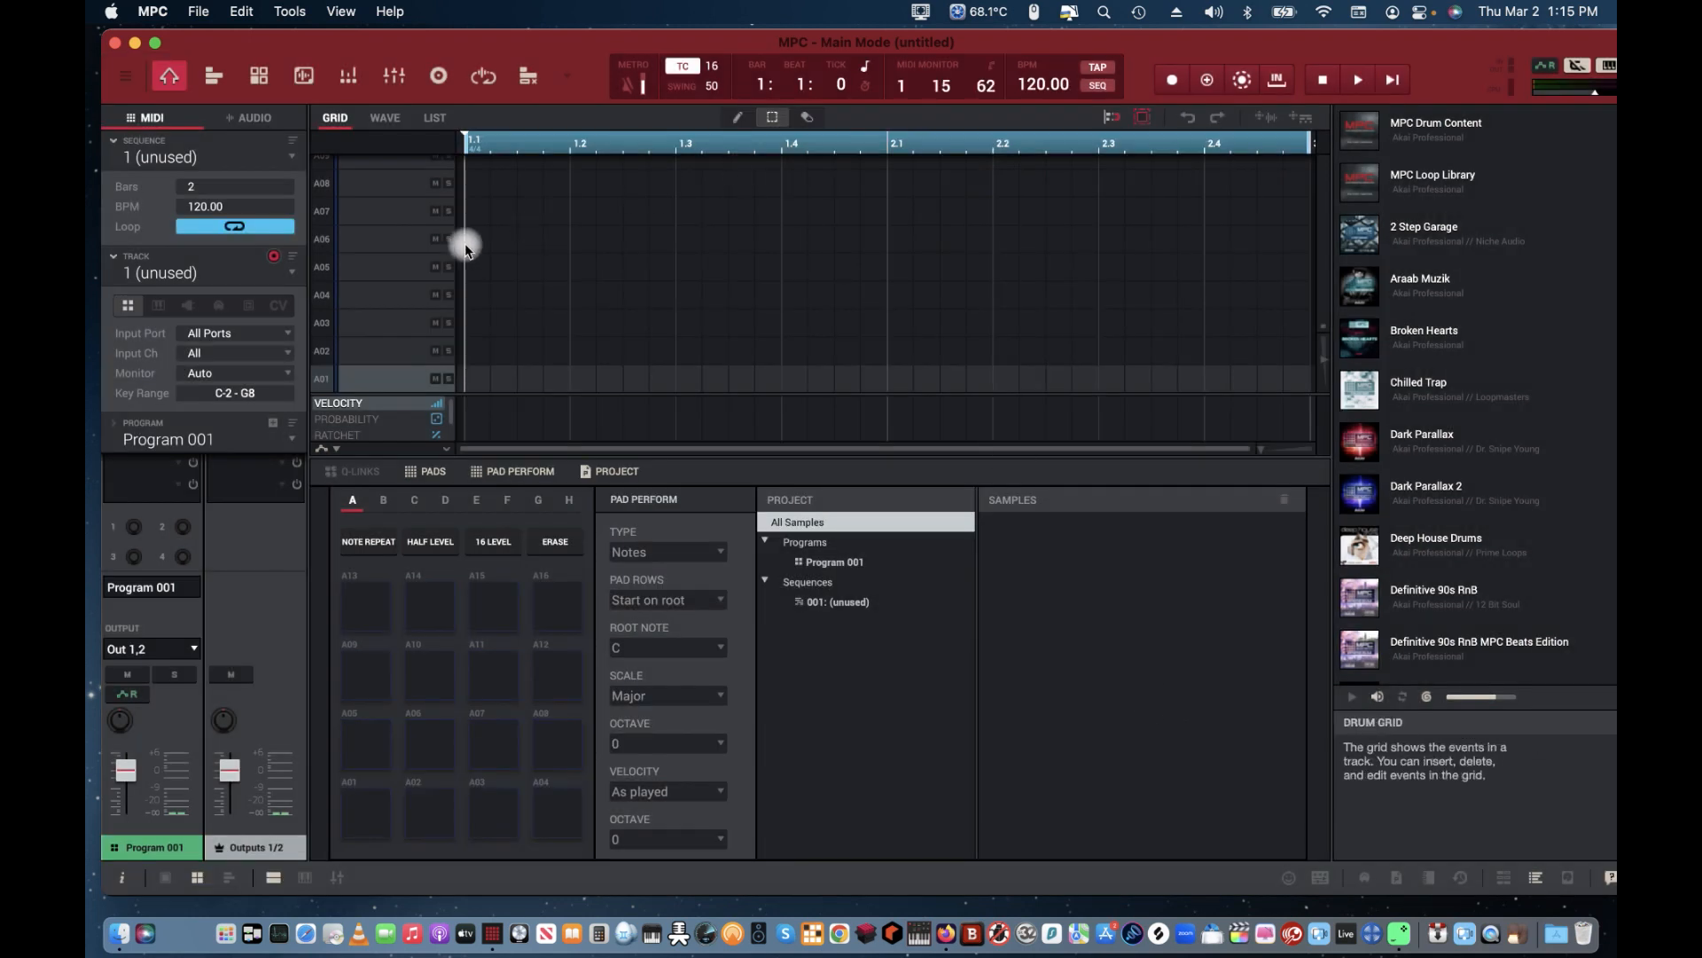